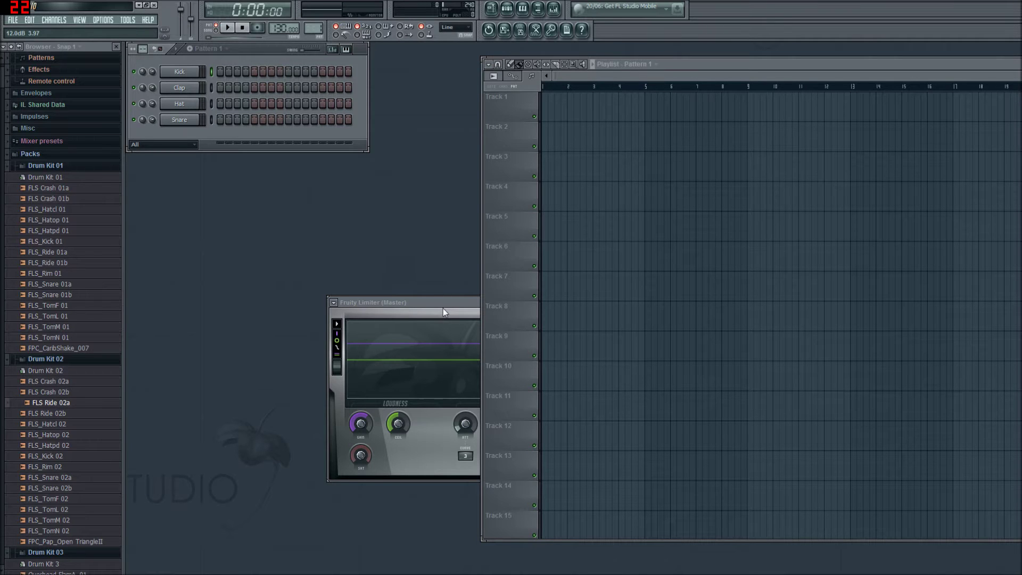
Step: Drag the Fruity Limiter (Master) window left of the Playlist and nudge it into place
left_click_drag(442, 306, 276, 302)
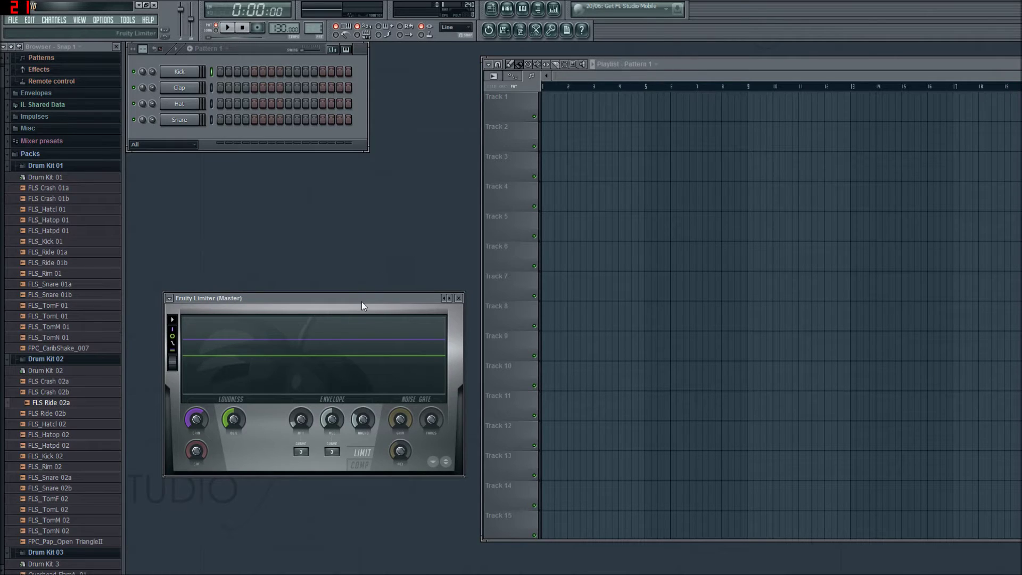
left_click_drag(362, 302, 377, 319)
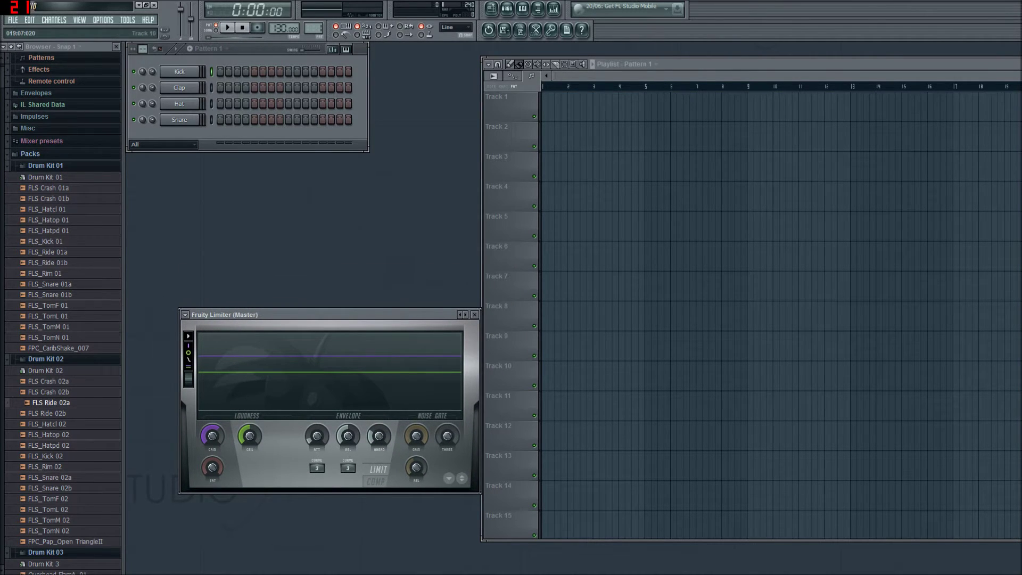
Step: Open the tutorial notes in Notepad, then close them without saving
key("super")
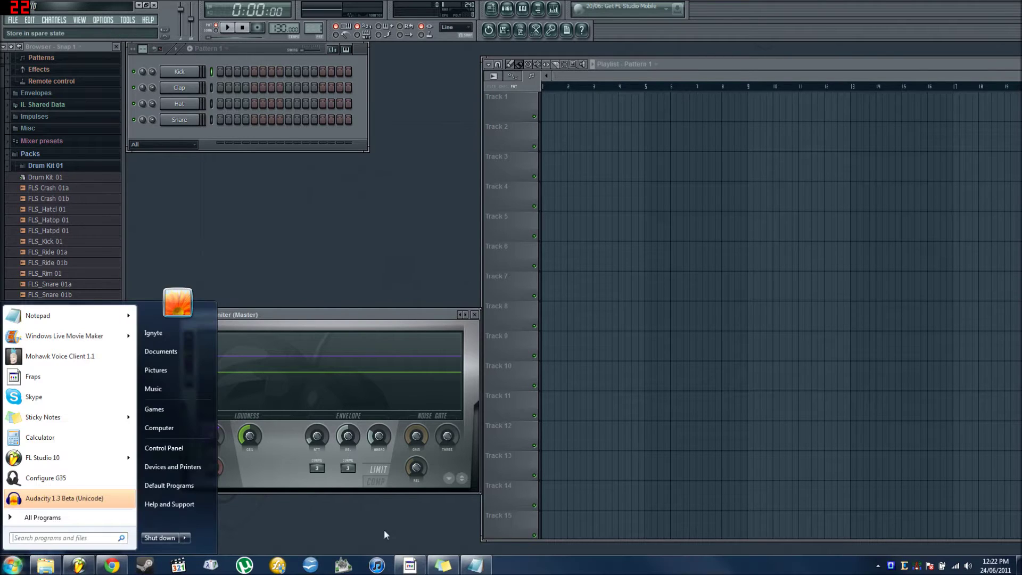
left_click(475, 565)
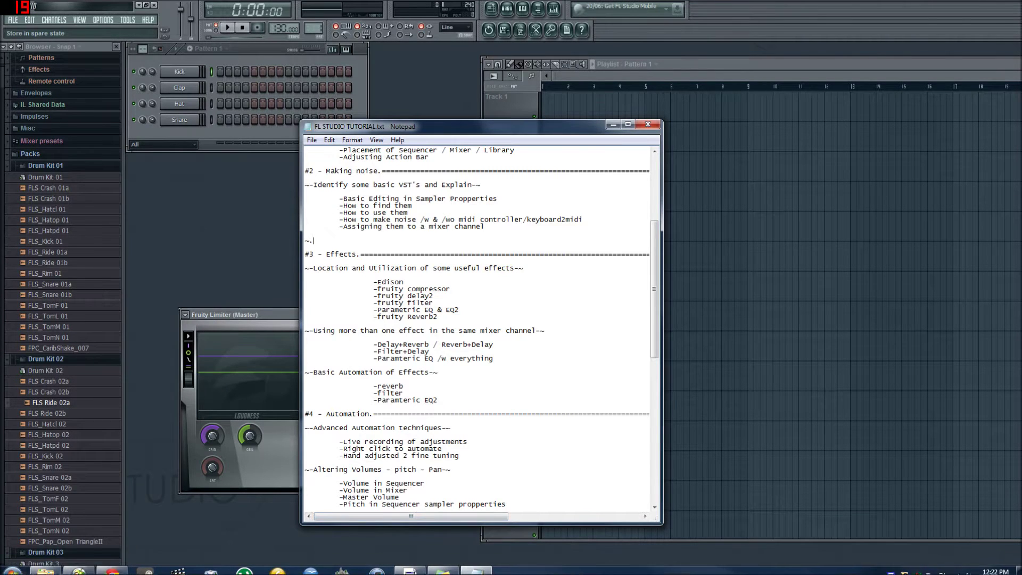
left_click_drag(484, 133, 520, 103)
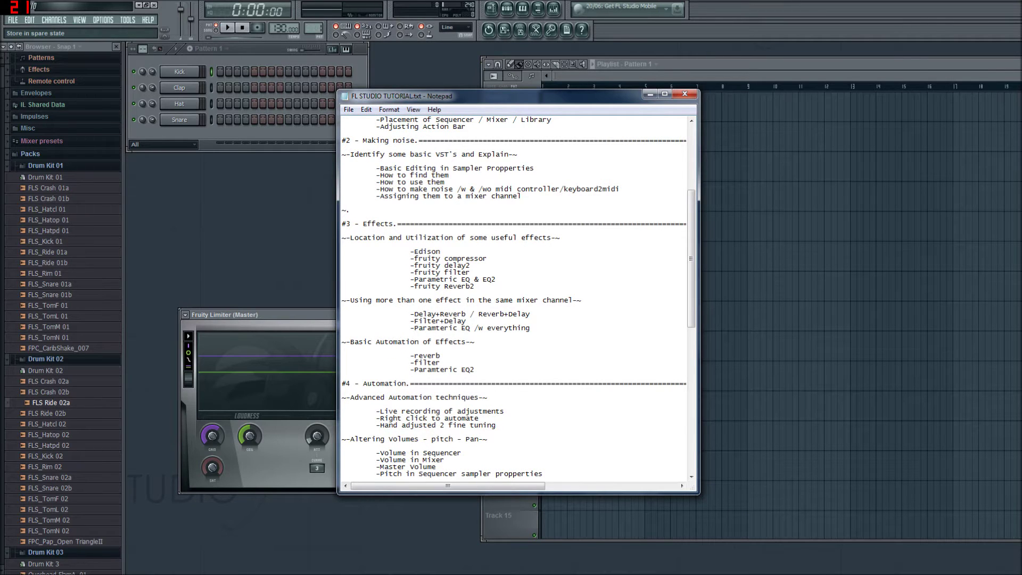
left_click(685, 94)
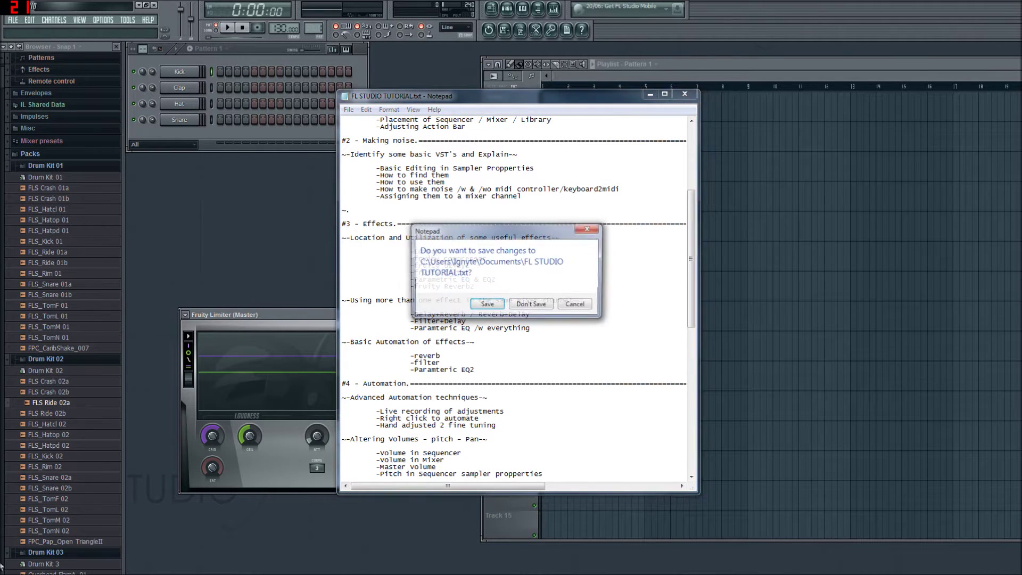
left_click(531, 305)
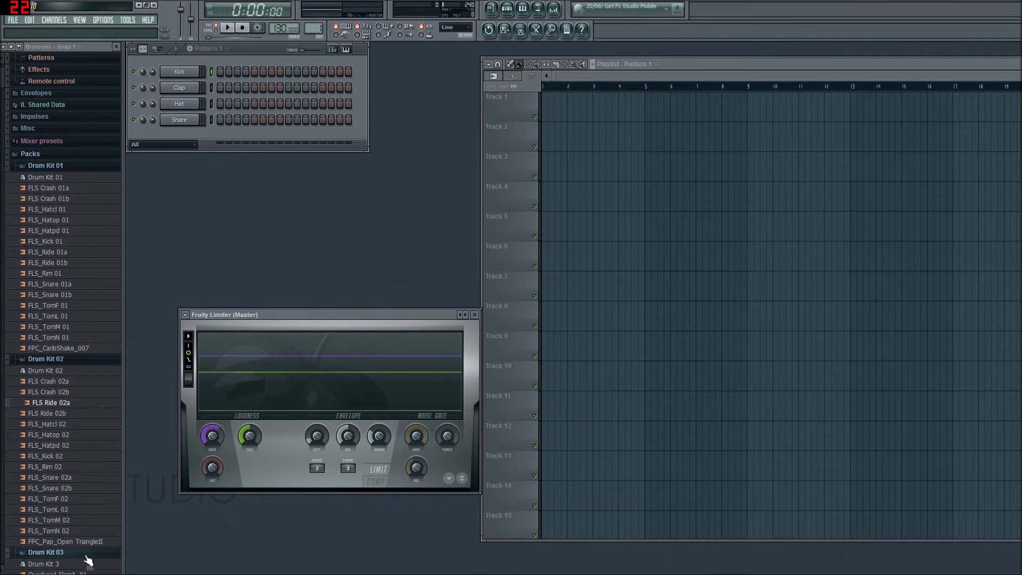
Step: Reopen FL STUDIO TUTORIAL.txt from the recent files list and scroll down
left_click(11, 568)
mouse_move(128, 317)
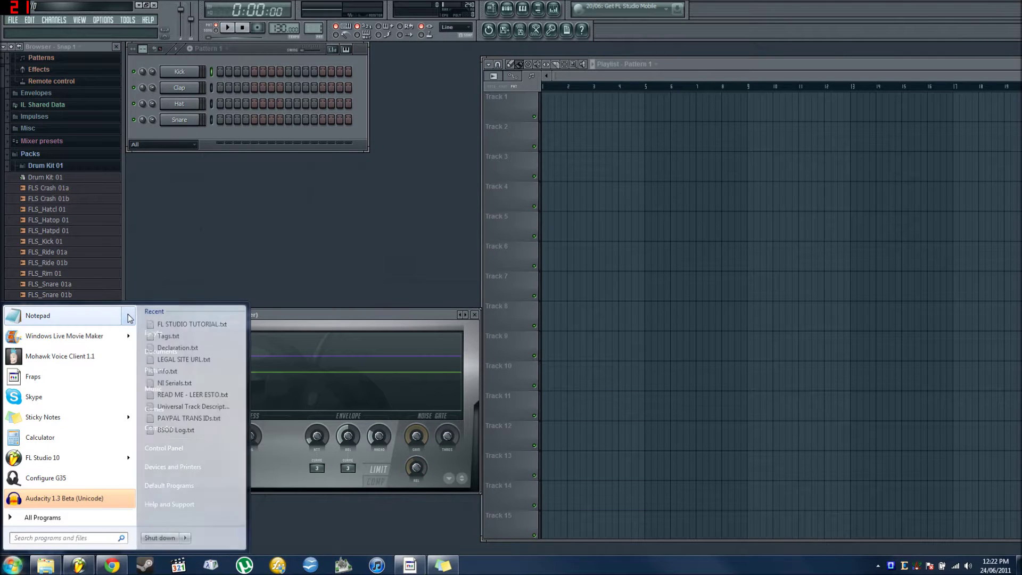
left_click(181, 325)
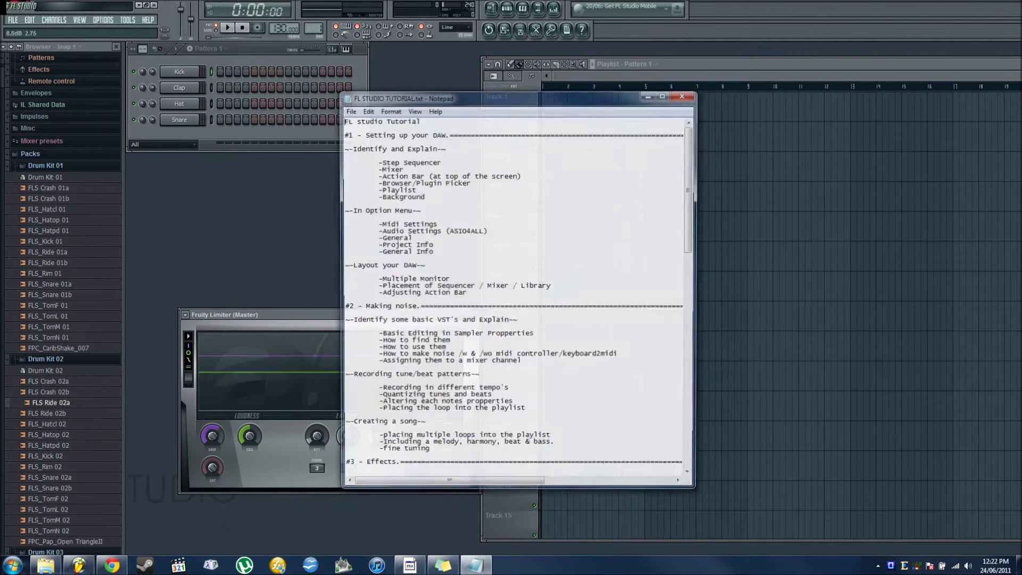
scroll(519, 298, "down", 7)
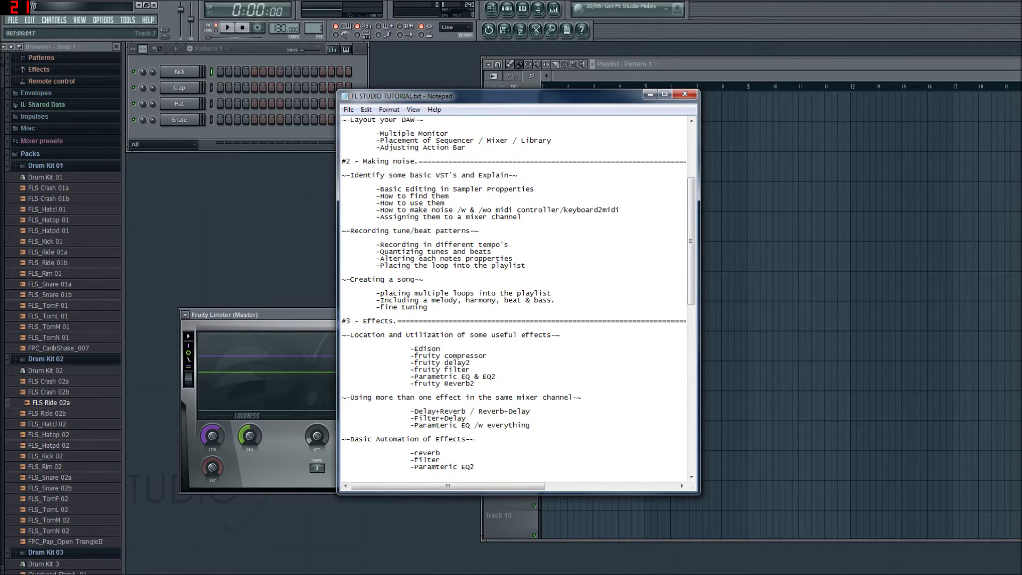
Step: Highlight the Recording tune/beat patterns and Creating a song sections, then move the notes aside
left_click_drag(346, 230, 342, 272)
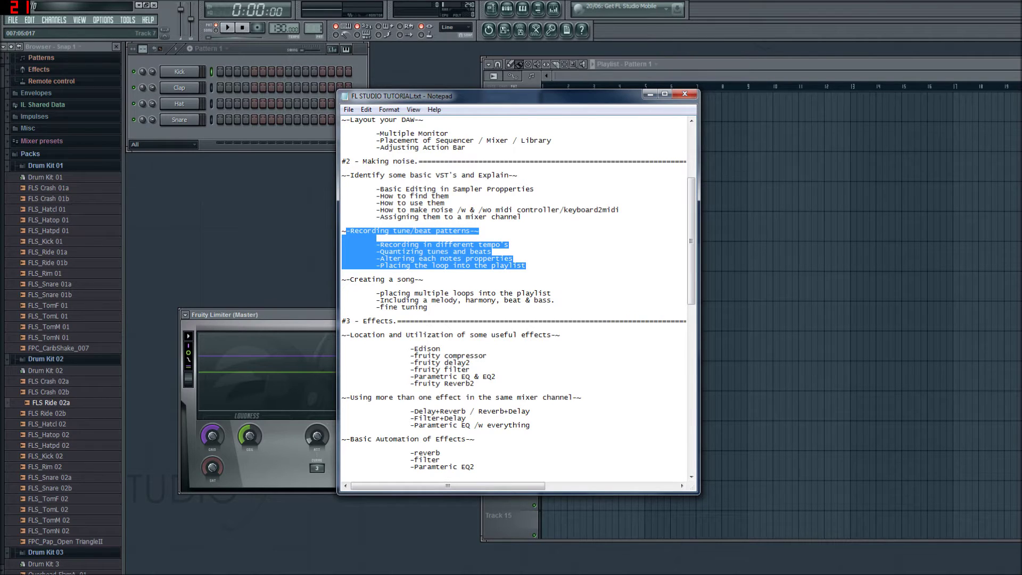
left_click(423, 279)
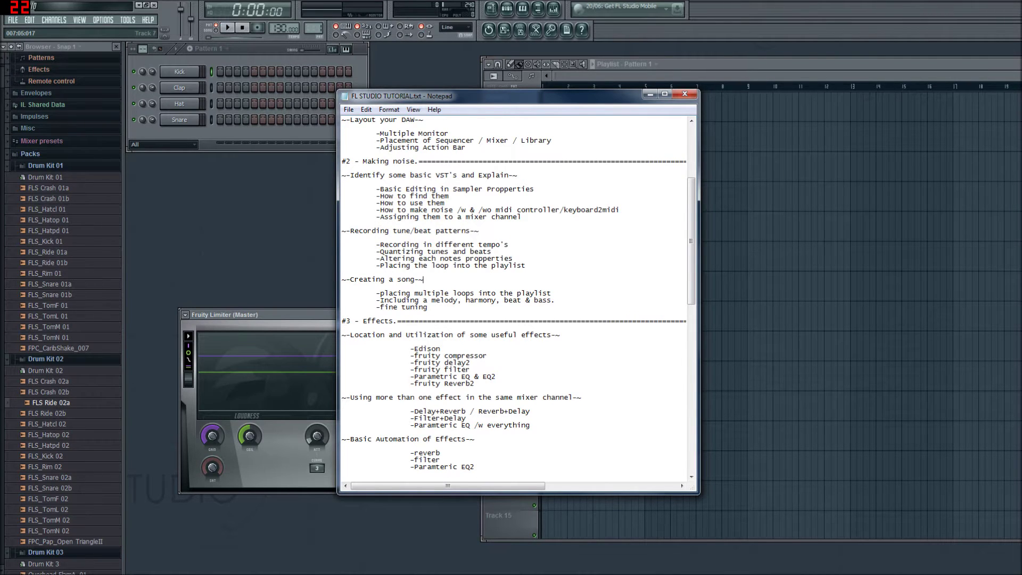
left_click_drag(350, 279, 427, 307)
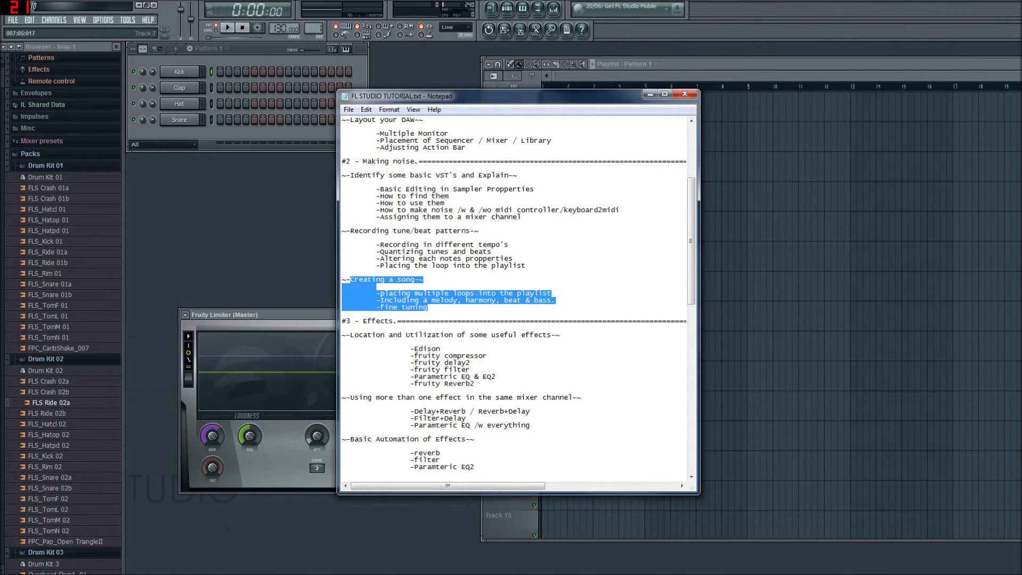
left_click(423, 279)
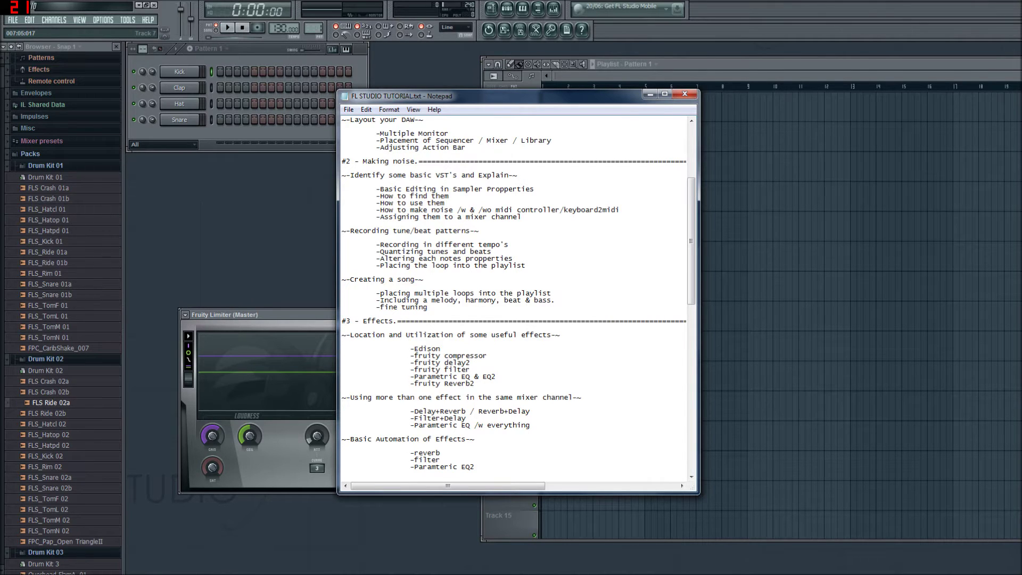
left_click_drag(380, 245, 415, 245)
left_click_drag(527, 96, 1021, 346)
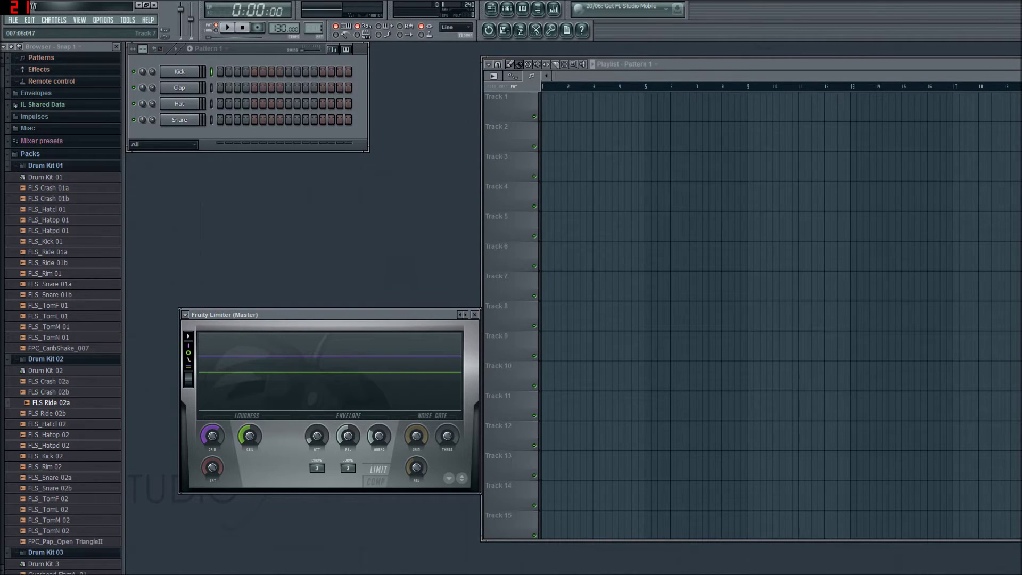
Step: Insert an FL Keys piano channel from the Kick channel's Insert menu
left_click(240, 55)
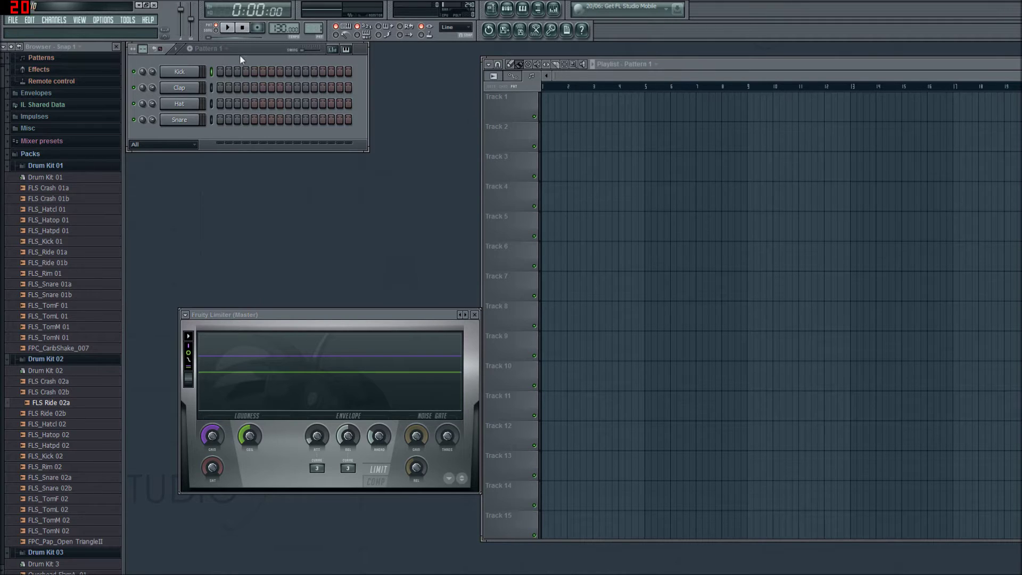
right_click(179, 71)
mouse_move(220, 182)
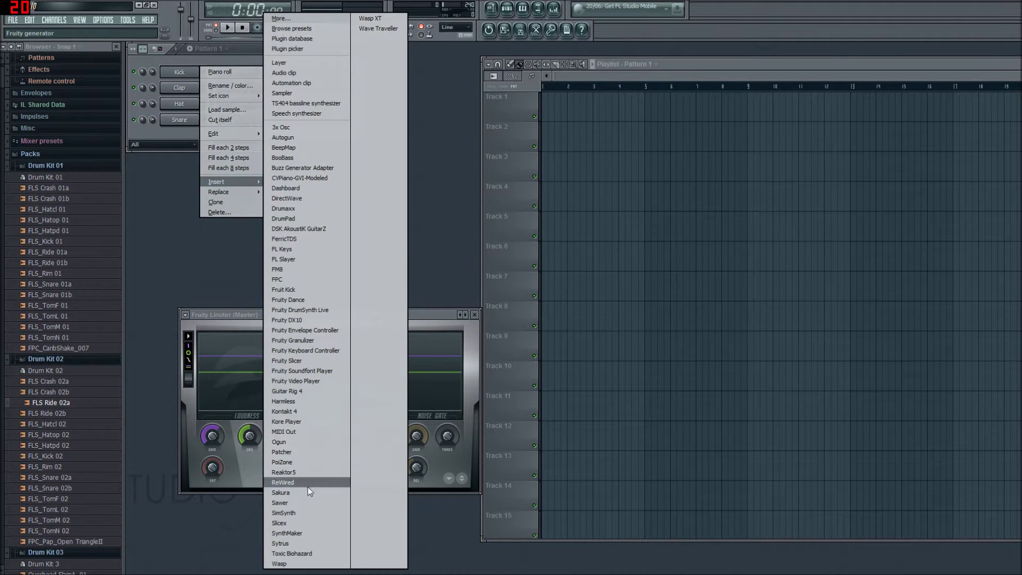
left_click(283, 249)
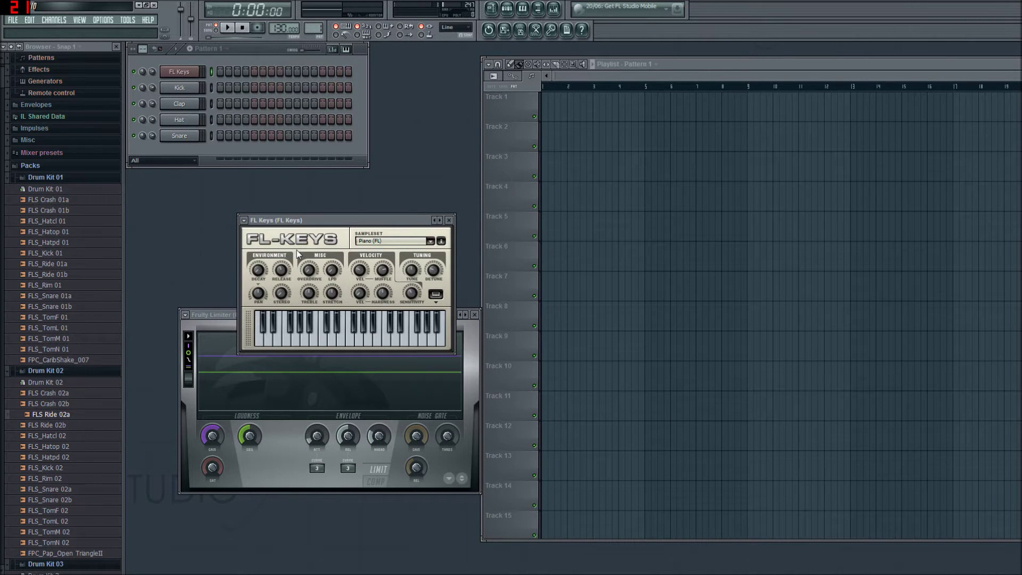
left_click(102, 20)
Step: Rescan the MIDI devices on the MIDI settings page
left_click(170, 57)
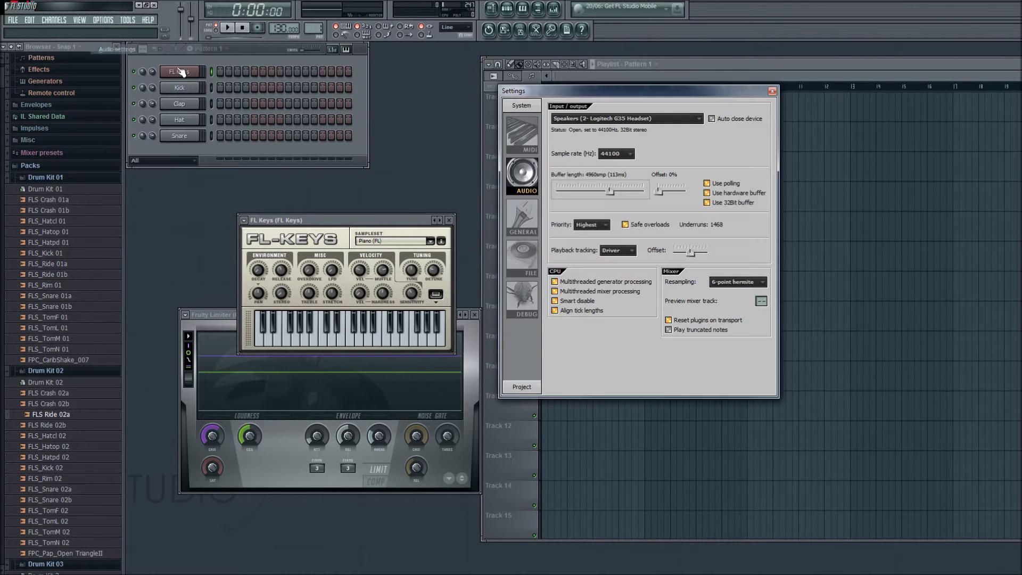
left_click(514, 128)
left_click(581, 382)
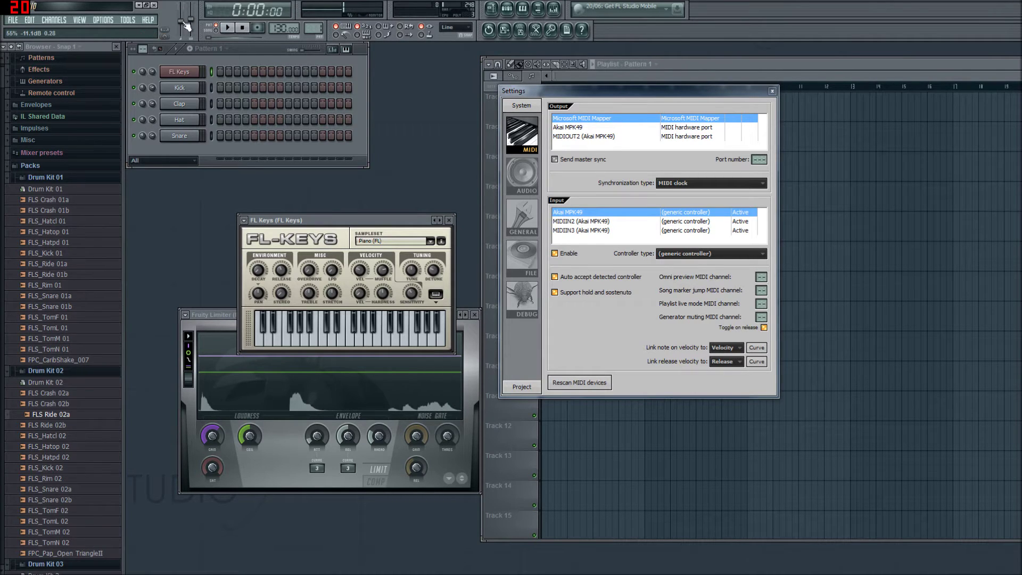
Step: Lower the audio buffer length to 2912 samples (67 ms) and close Settings
left_click(105, 20)
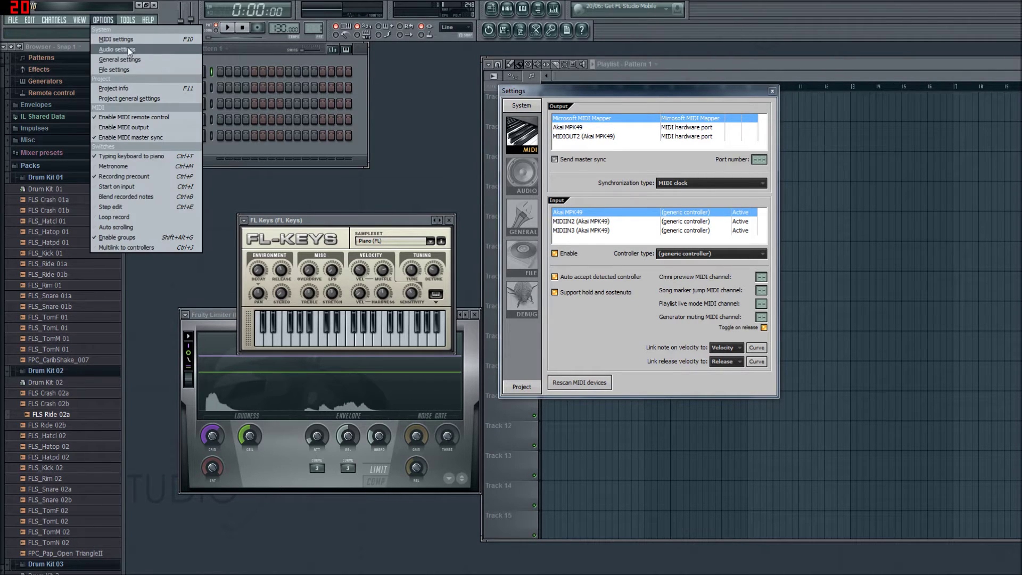
left_click(525, 174)
left_click(524, 173)
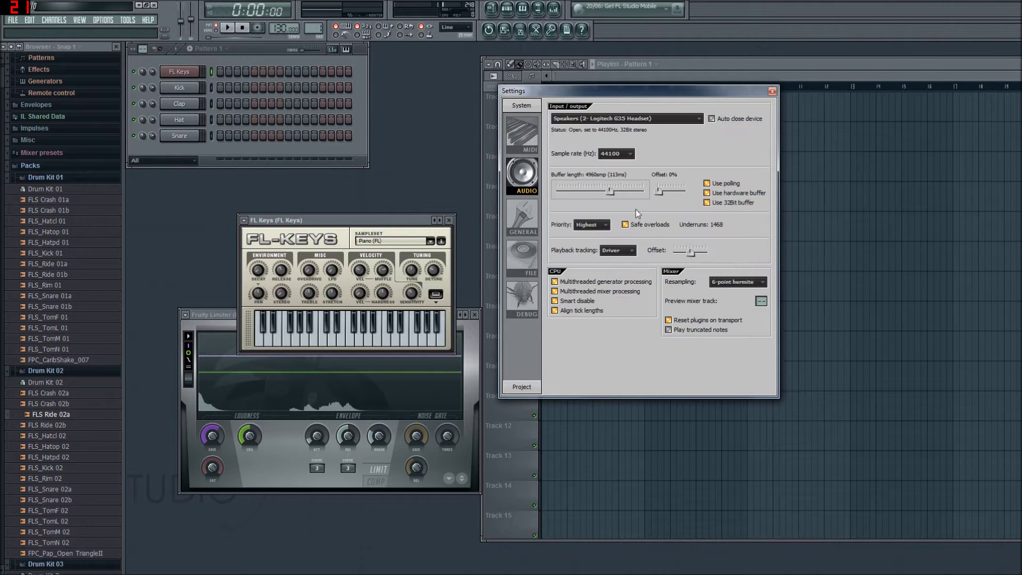
left_click_drag(608, 191, 588, 191)
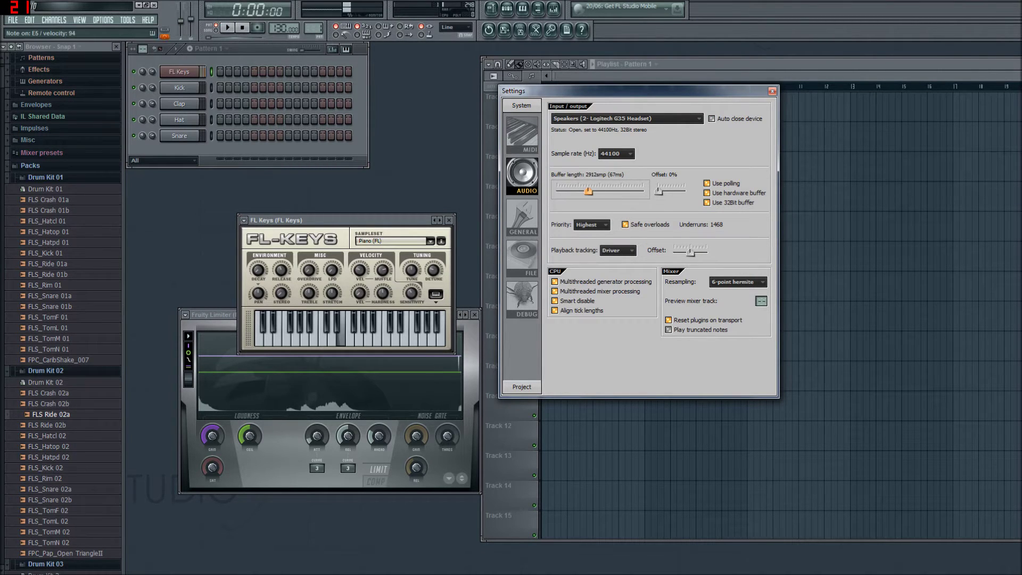
left_click(772, 91)
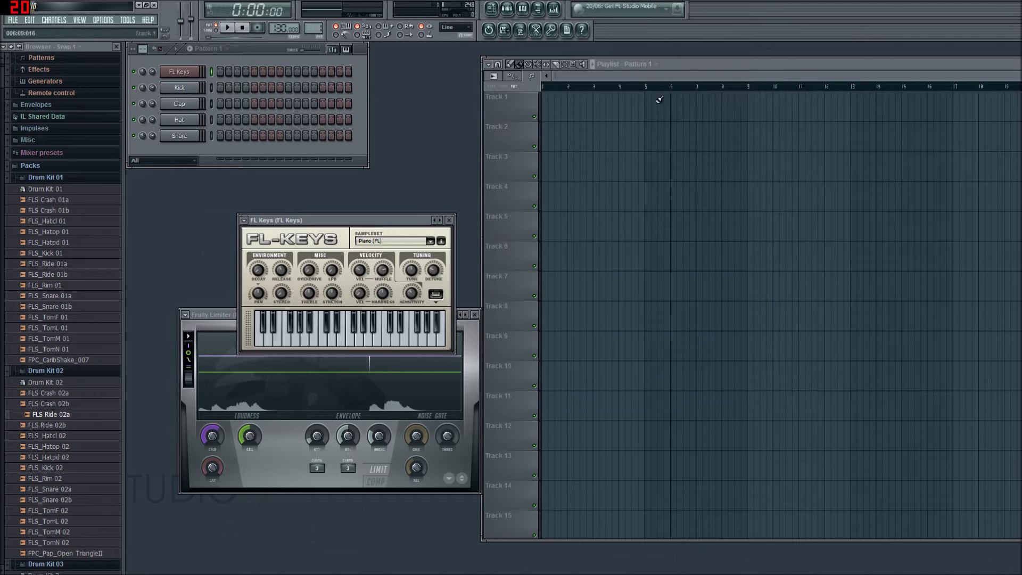
left_click(476, 327)
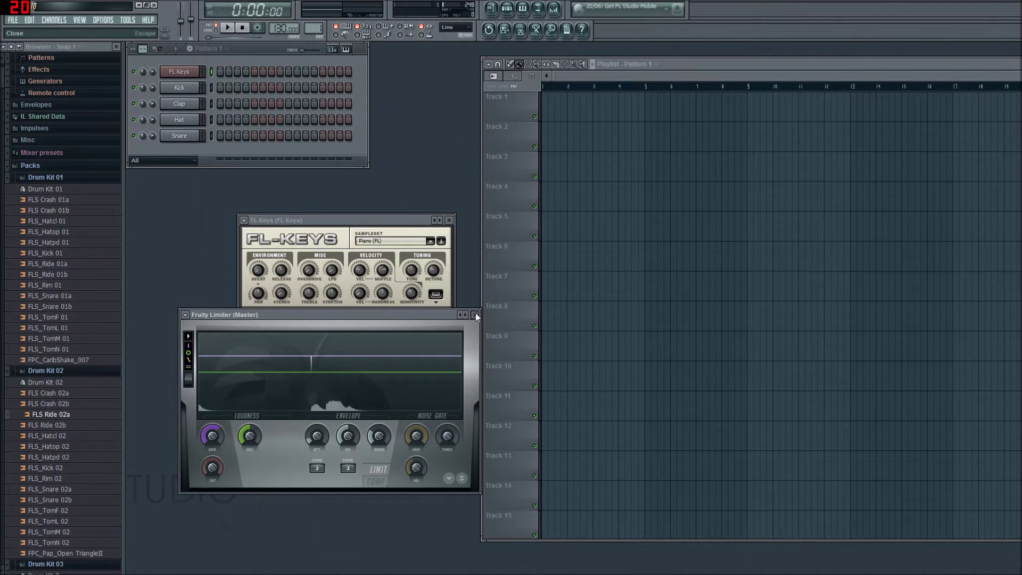
Step: Close the Fruity Limiter, position the FL Keys window, and play test notes C, M, I
left_click(474, 315)
left_click_drag(397, 225, 308, 179)
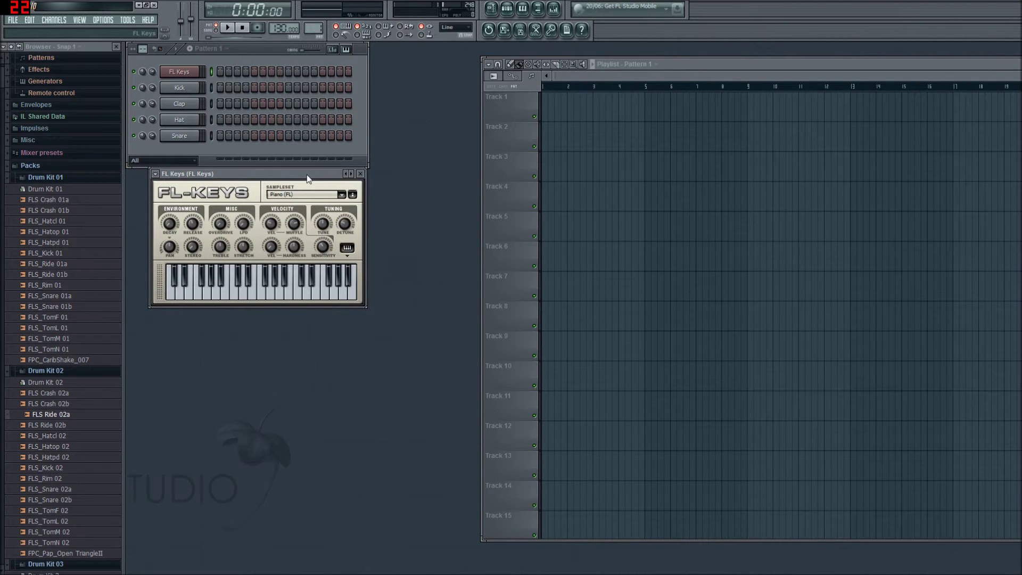
key("c")
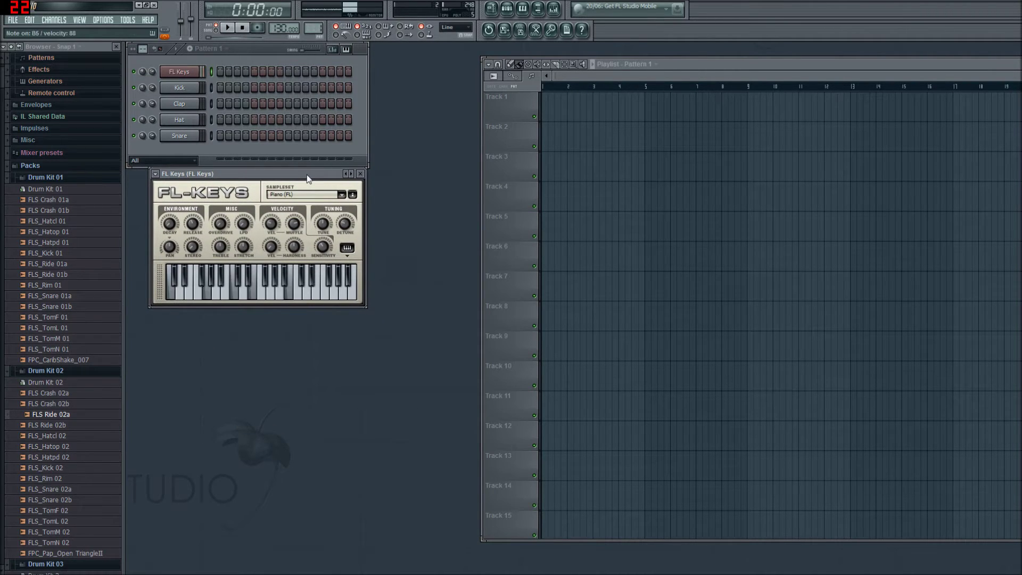
key("m")
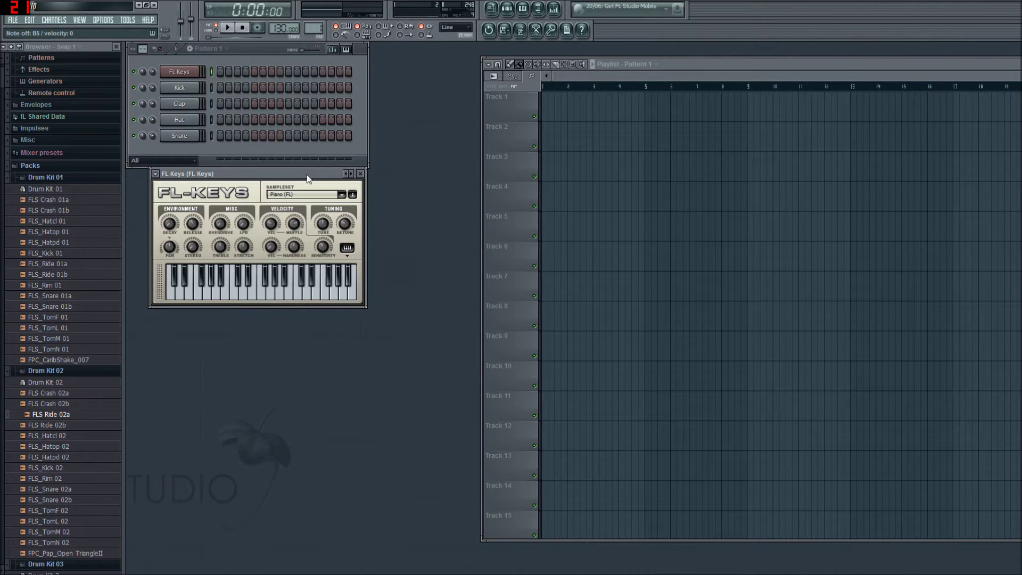
key("i")
left_click_drag(284, 176, 295, 187)
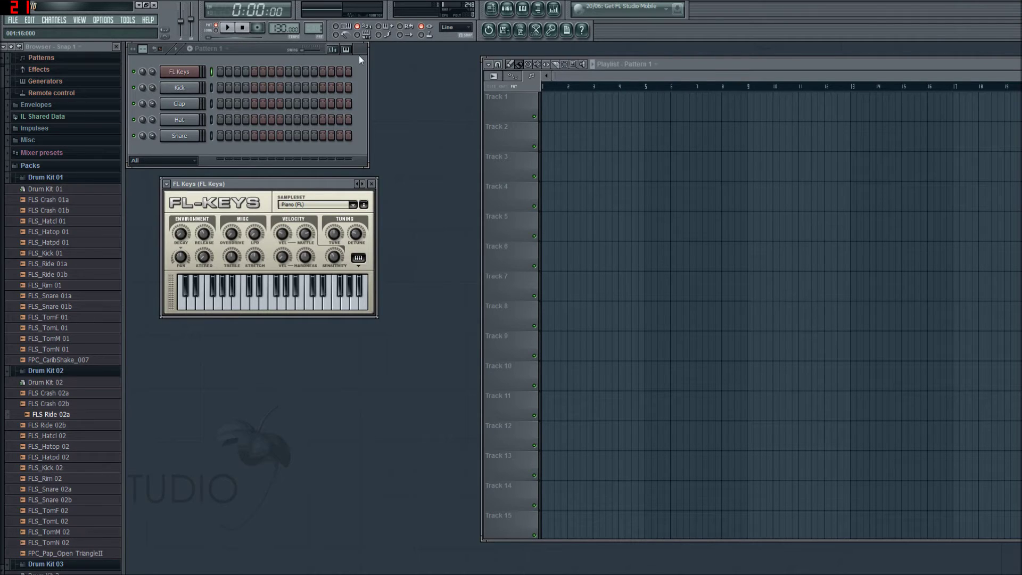
Step: Toggle PAT/SONG mode, return playback to the start, and arm Record
left_click(216, 30)
left_click(214, 25)
left_click(209, 38)
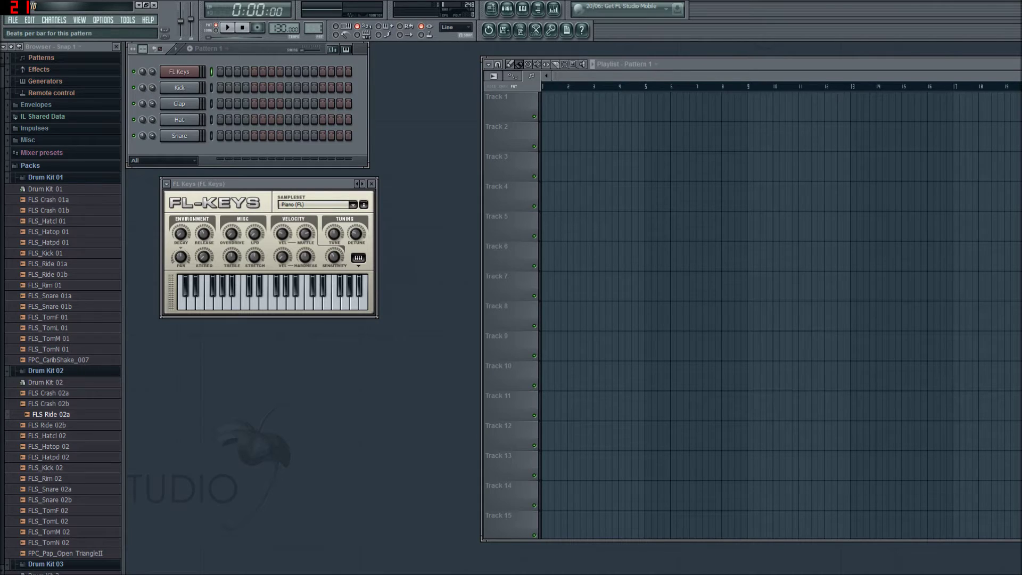
left_click(257, 28)
Step: Enable typing keyboard to piano and the metronome, then start recording with a count-in
left_click(352, 33)
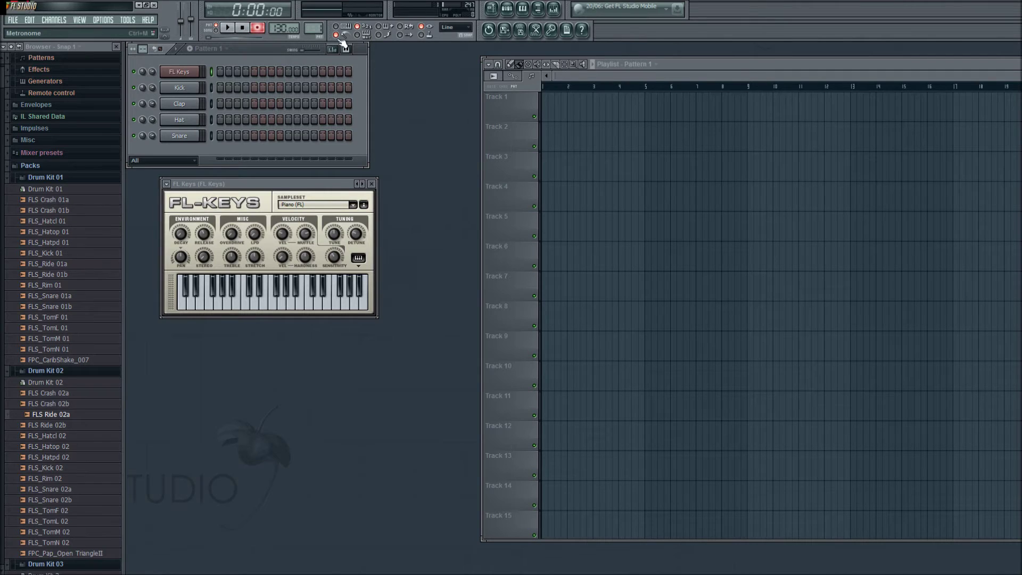
left_click(342, 39)
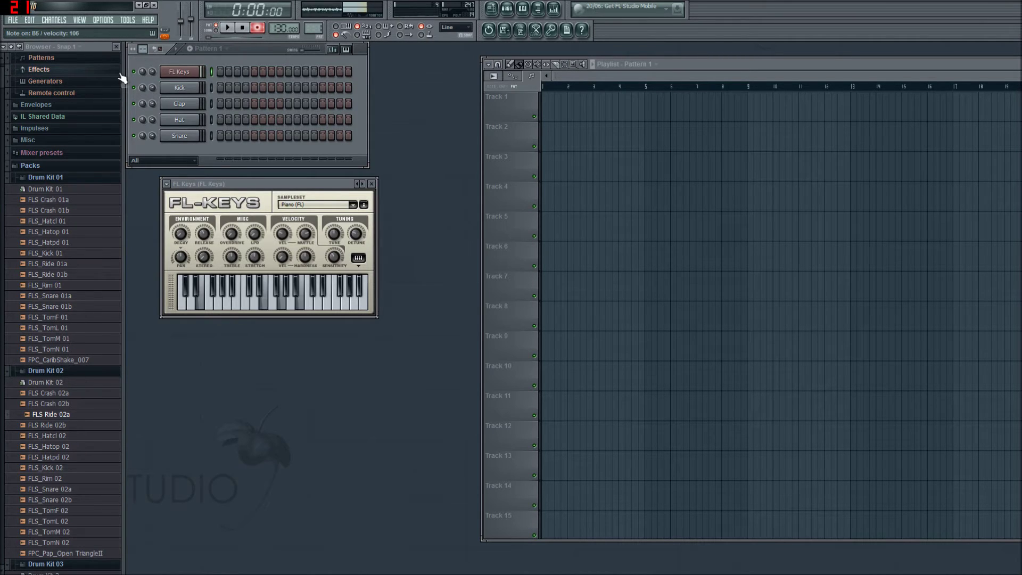
left_click(227, 29)
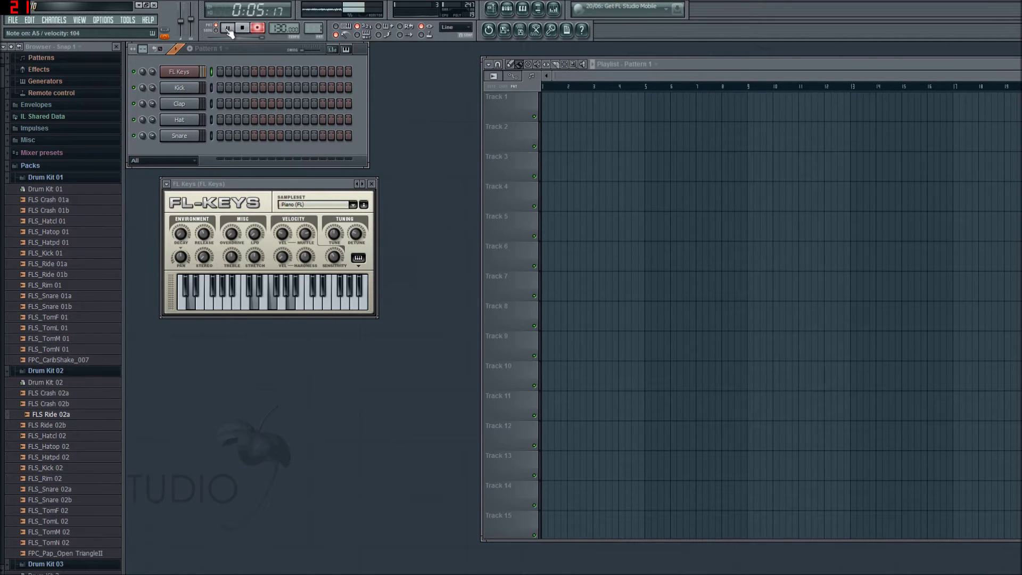
Step: Stop recording, disarm Record, and play back the chord pattern and the song
left_click(228, 29)
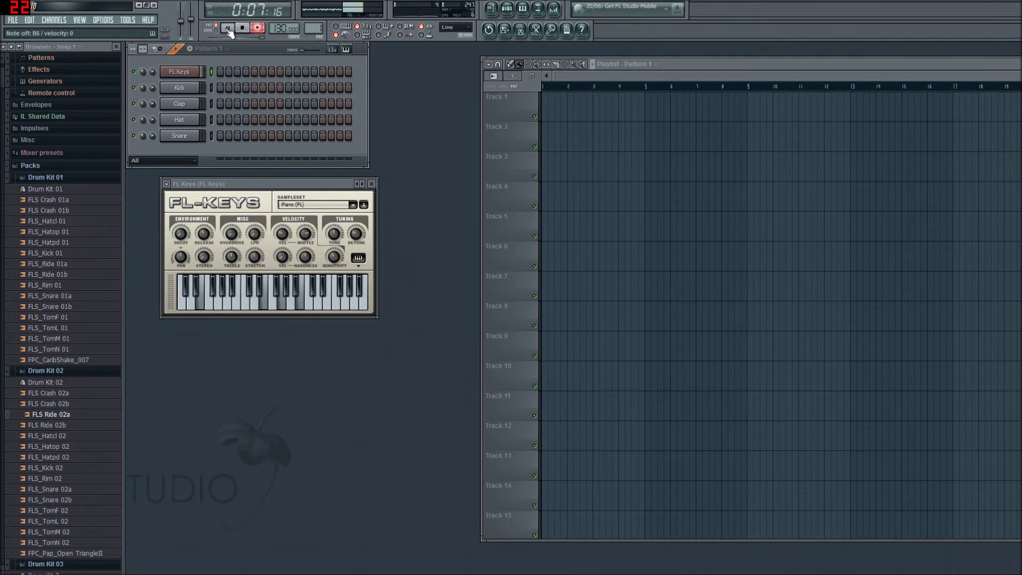
left_click(258, 28)
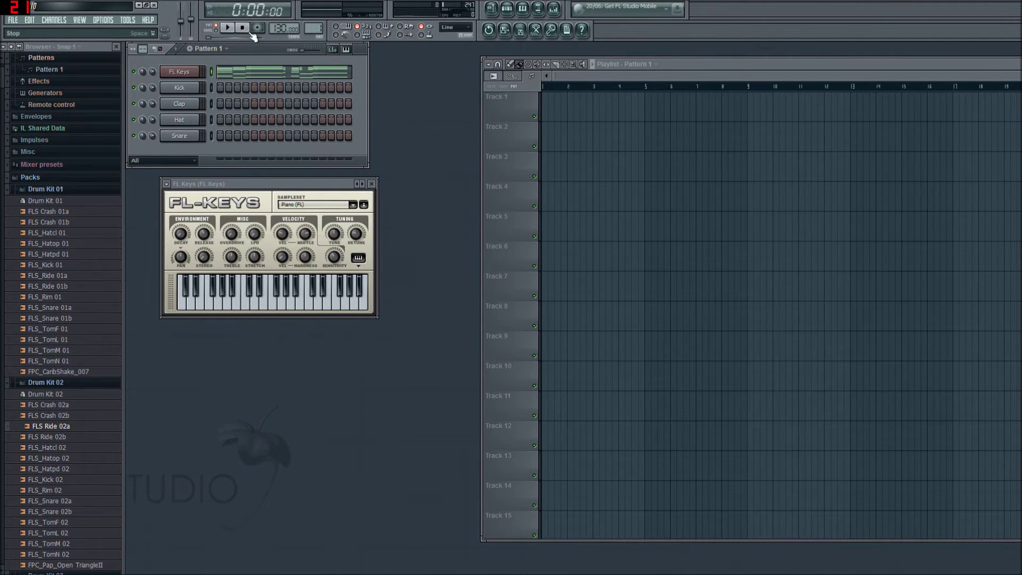
left_click(228, 28)
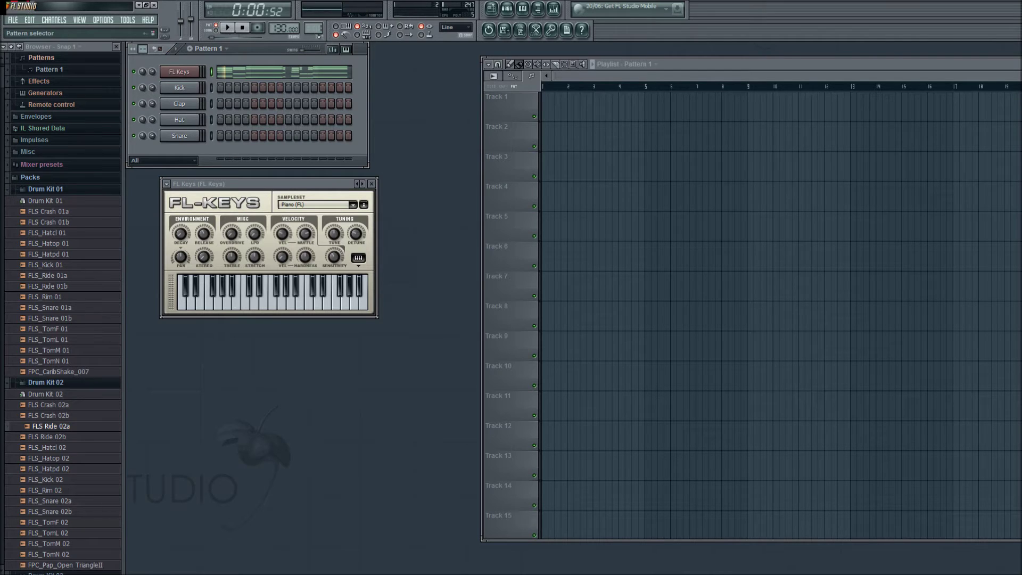
left_click(228, 28)
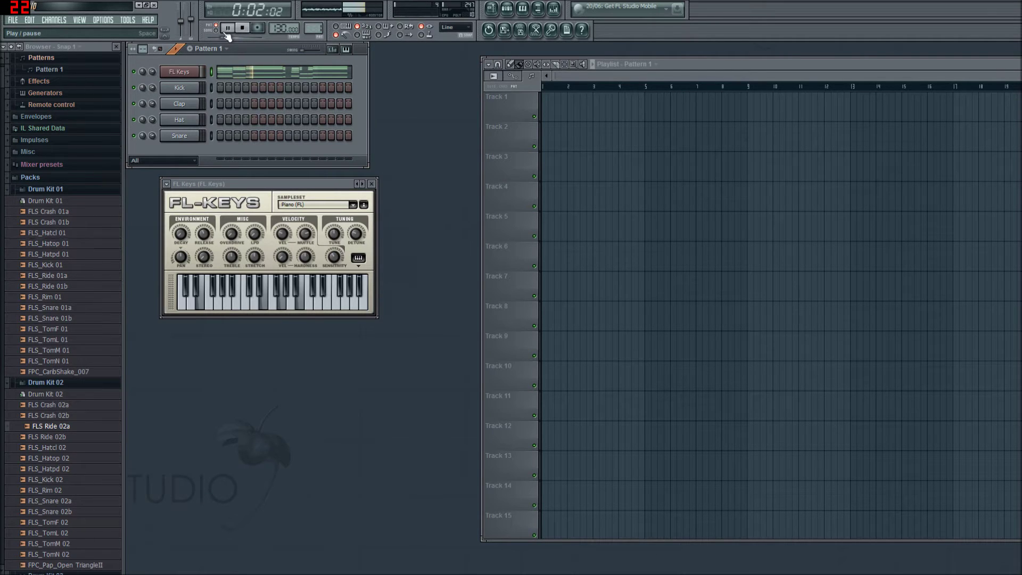
left_click(229, 29)
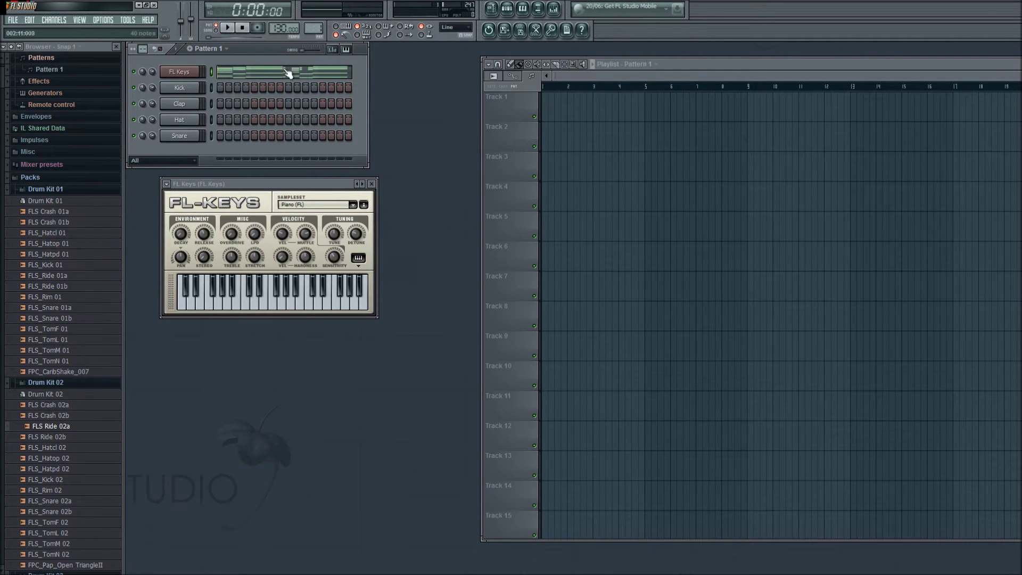
left_click(216, 31)
left_click(229, 29)
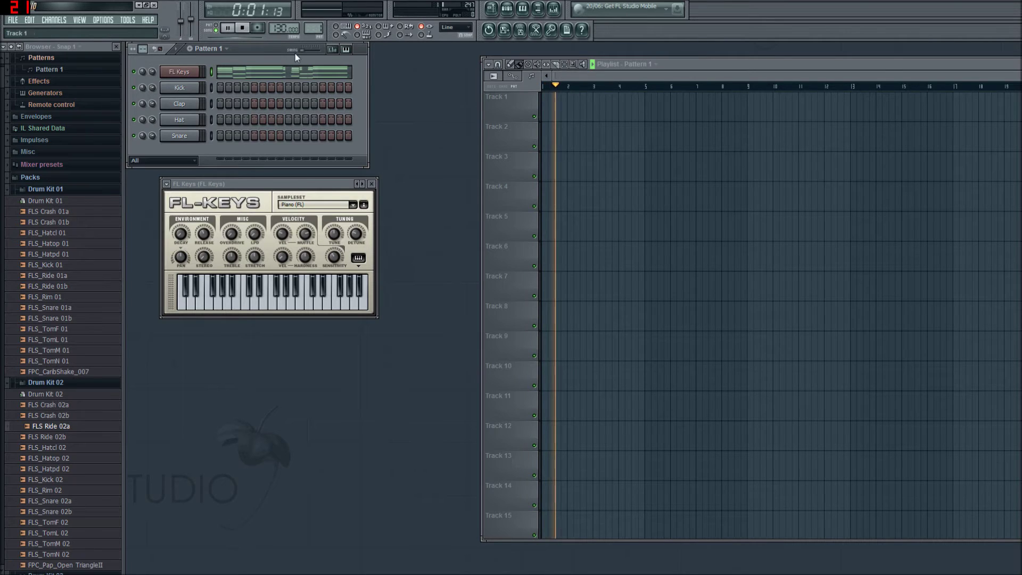
left_click(216, 25)
Step: Open the recorded FL Keys chords in the piano roll
left_click(226, 27)
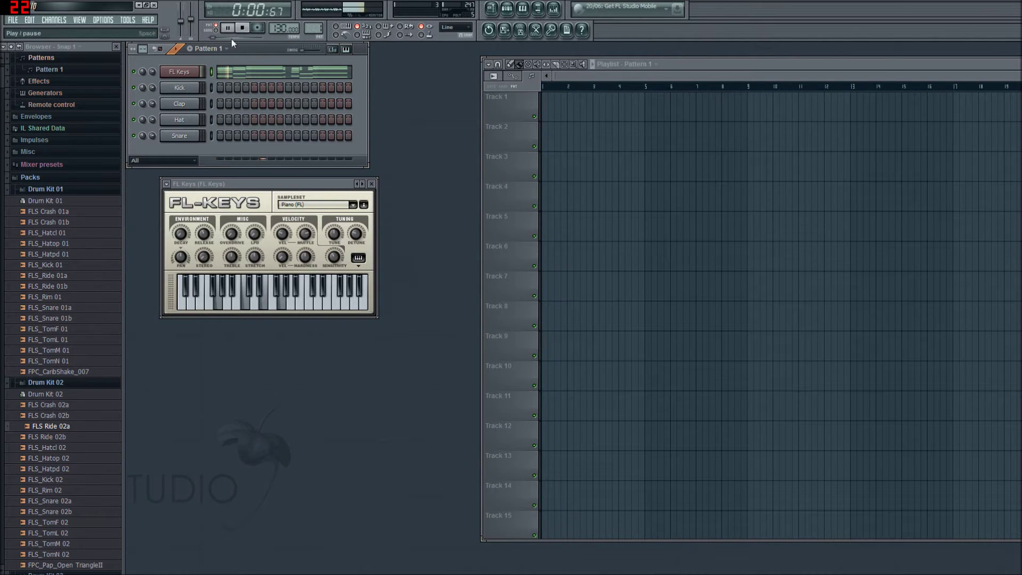
left_click(250, 76)
left_click(250, 75)
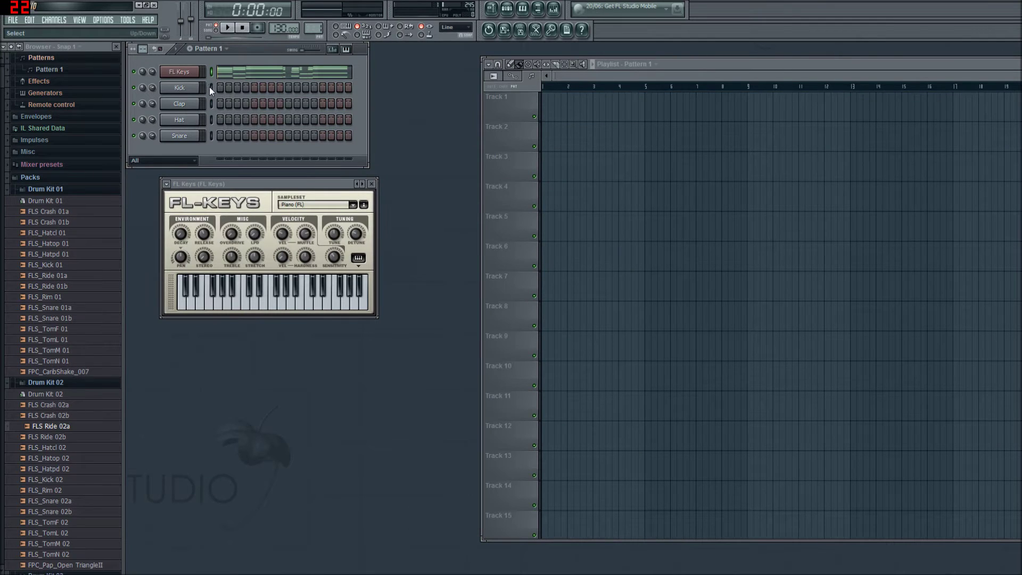
left_click(522, 9)
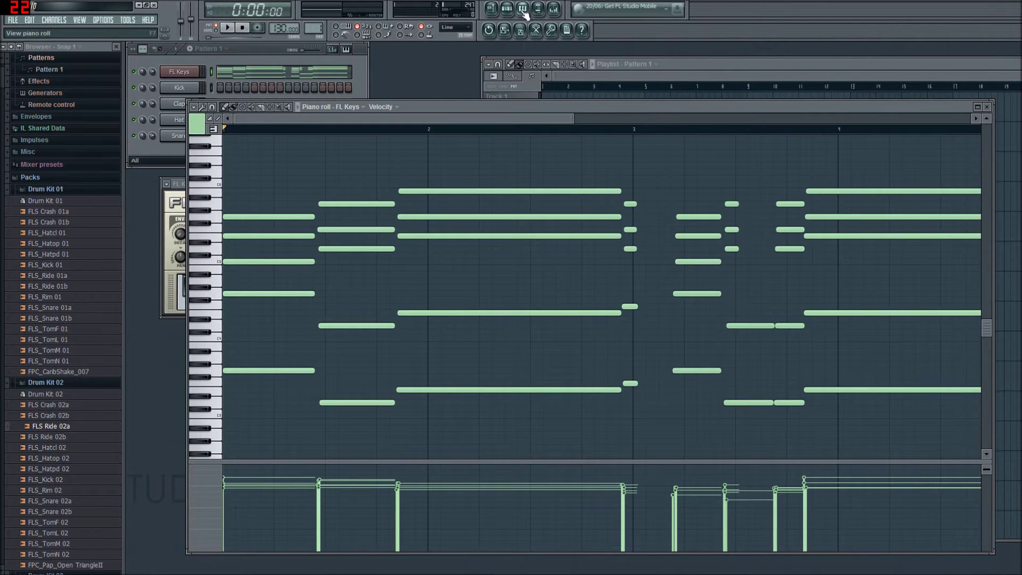
left_click_drag(551, 106, 530, 76)
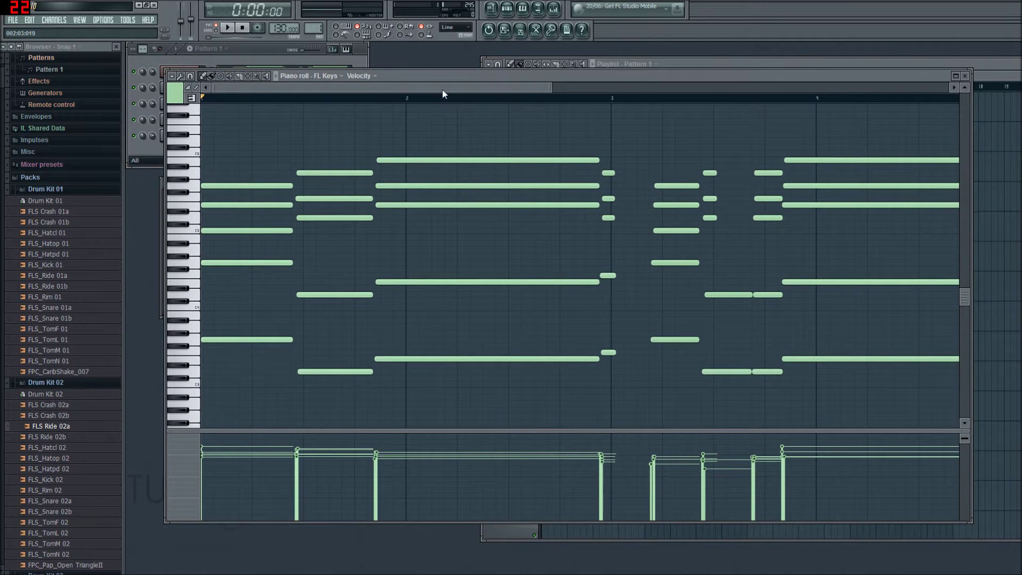
scroll(448, 104, "up", 2)
scroll(650, 103, "down", 2)
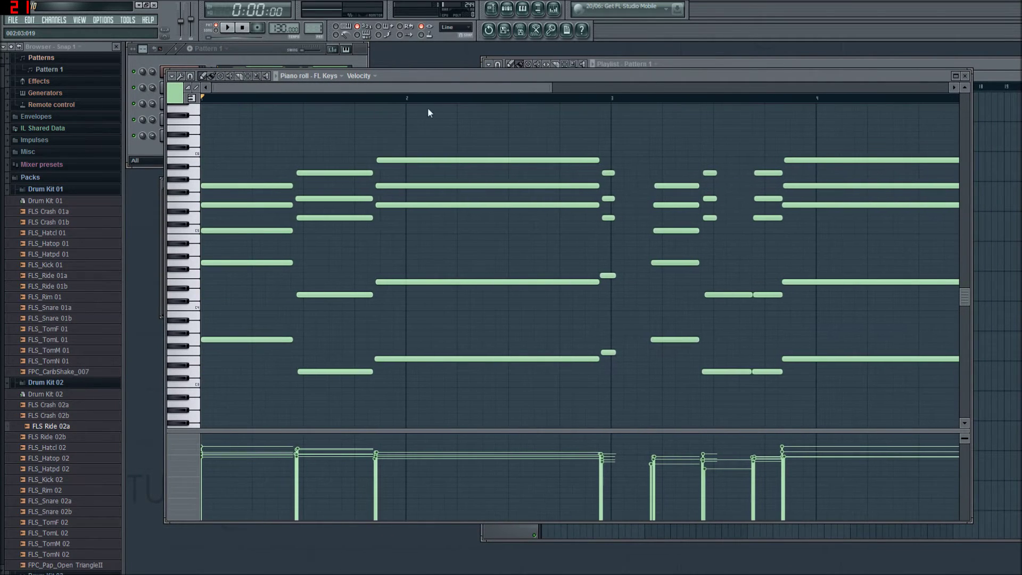
scroll(426, 242, "down", 3)
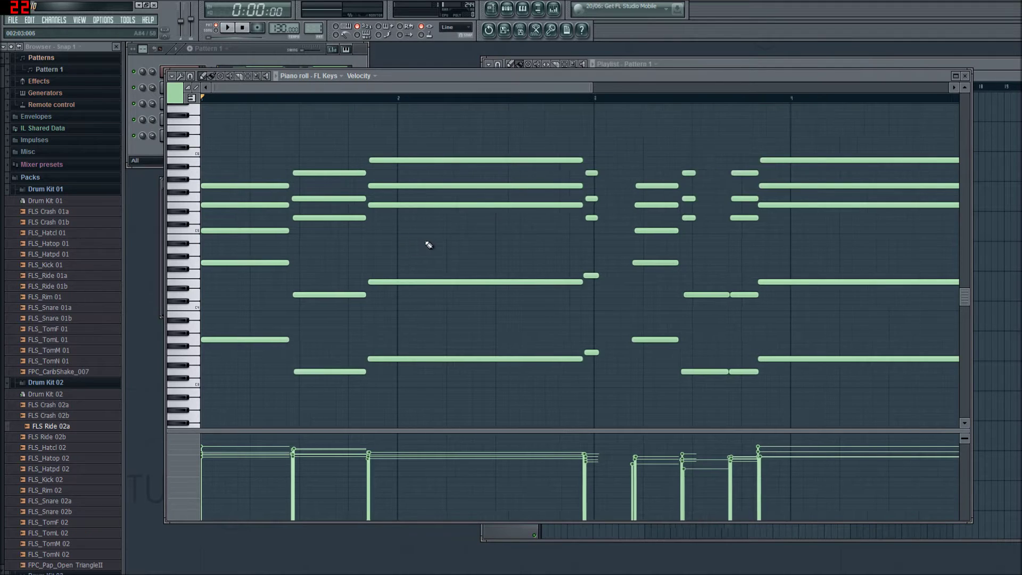
scroll(438, 244, "up", 3)
scroll(422, 239, "down", 1)
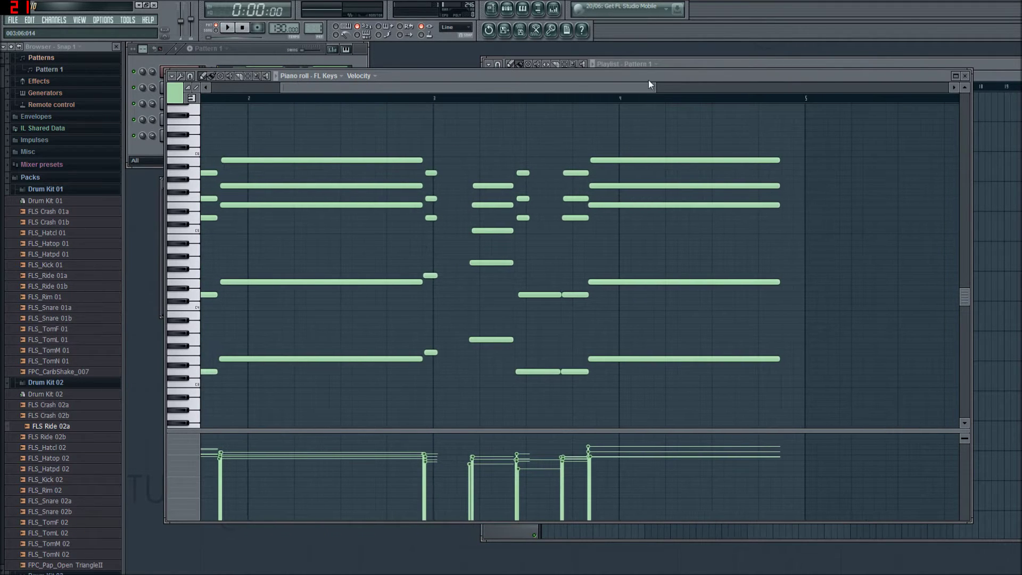
left_click_drag(654, 91, 600, 90)
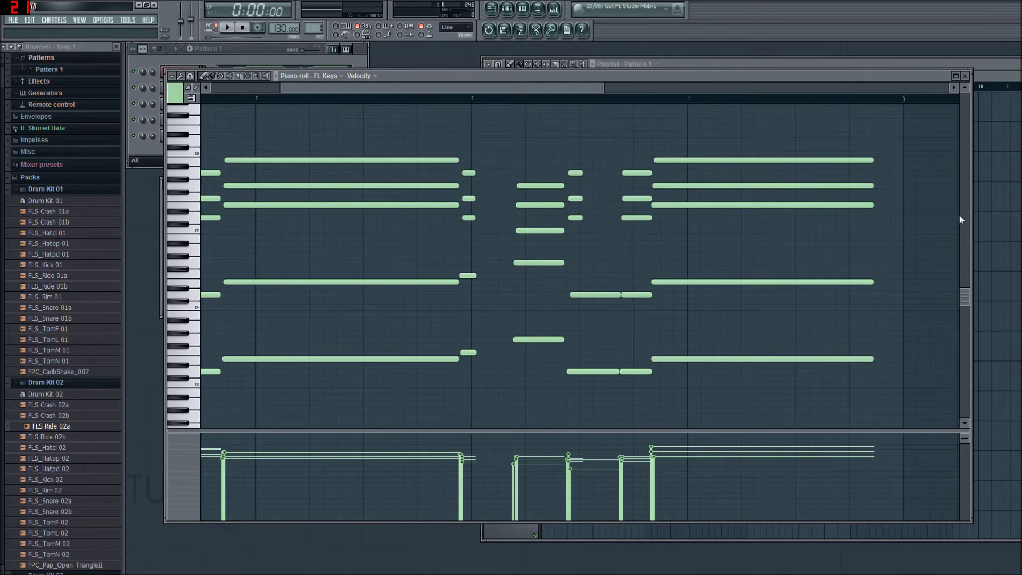
scroll(964, 285, "up", 1)
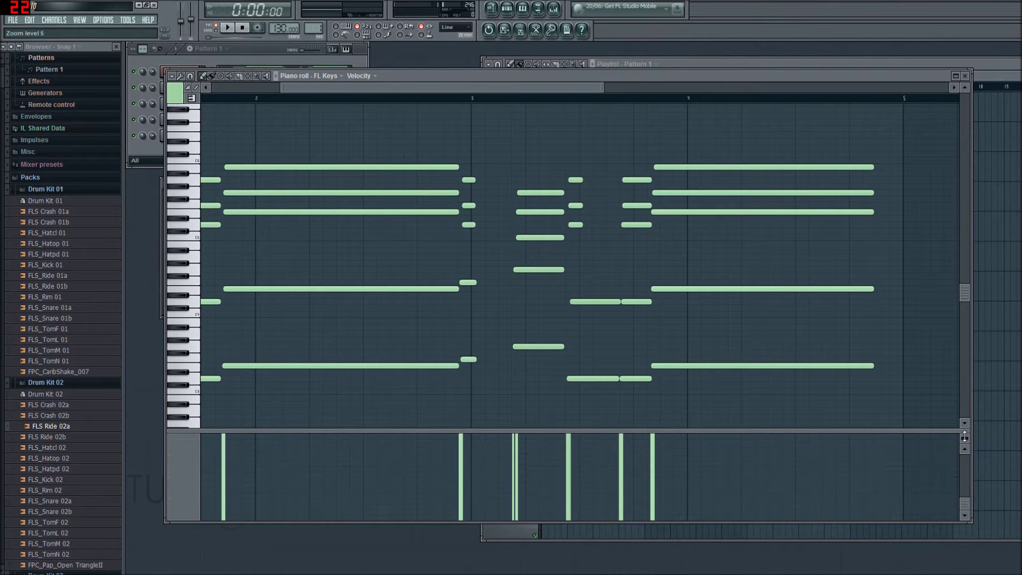
scroll(766, 465, "up", 2)
scroll(756, 457, "down", 4)
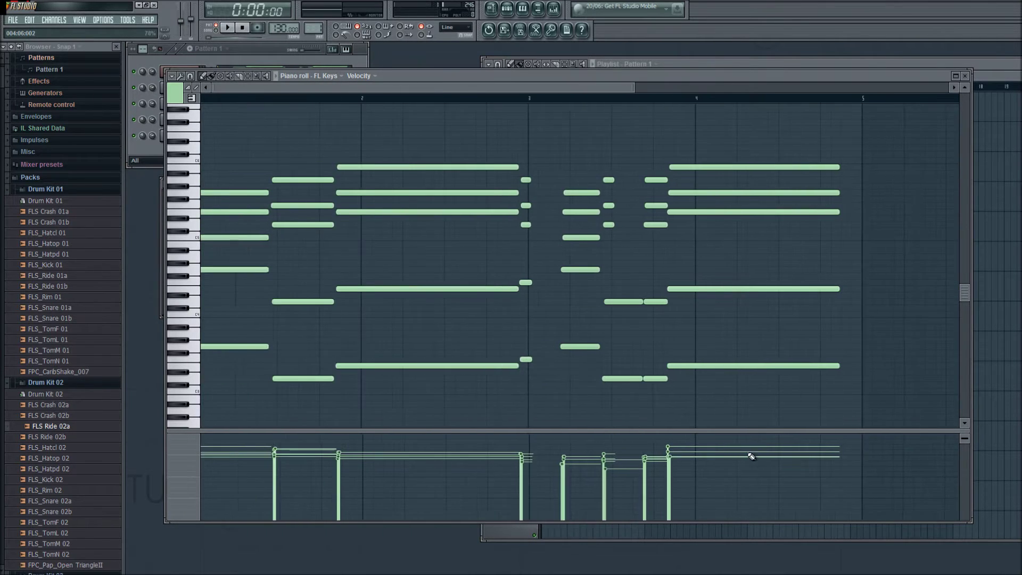
scroll(490, 203, "down", 1)
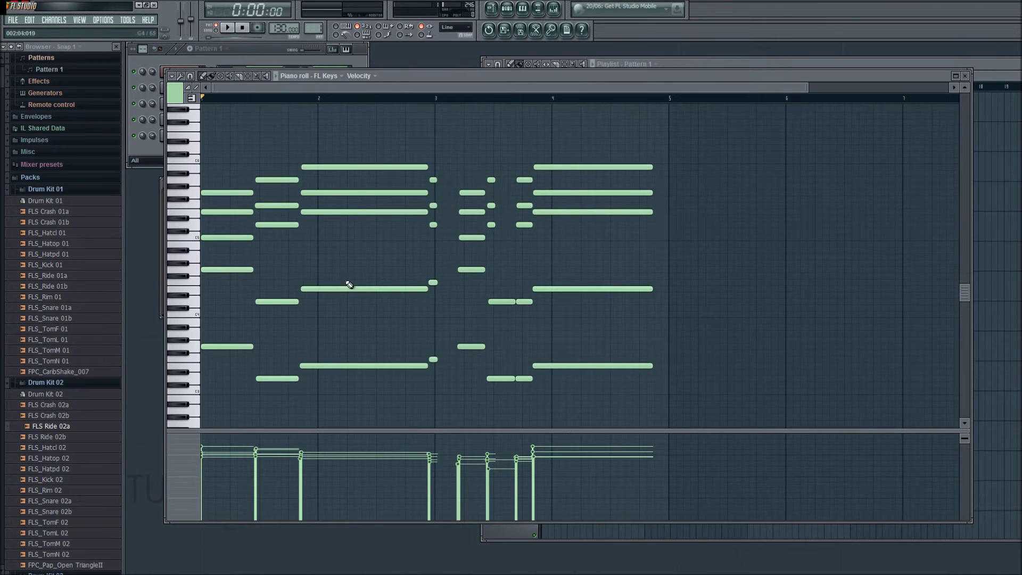
left_click_drag(255, 198, 299, 384)
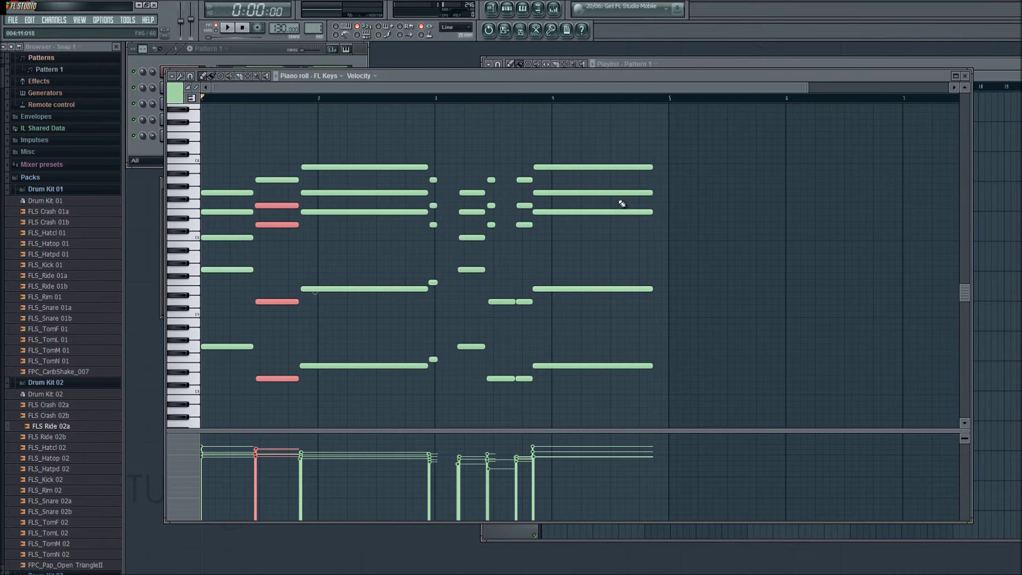
left_click(428, 129)
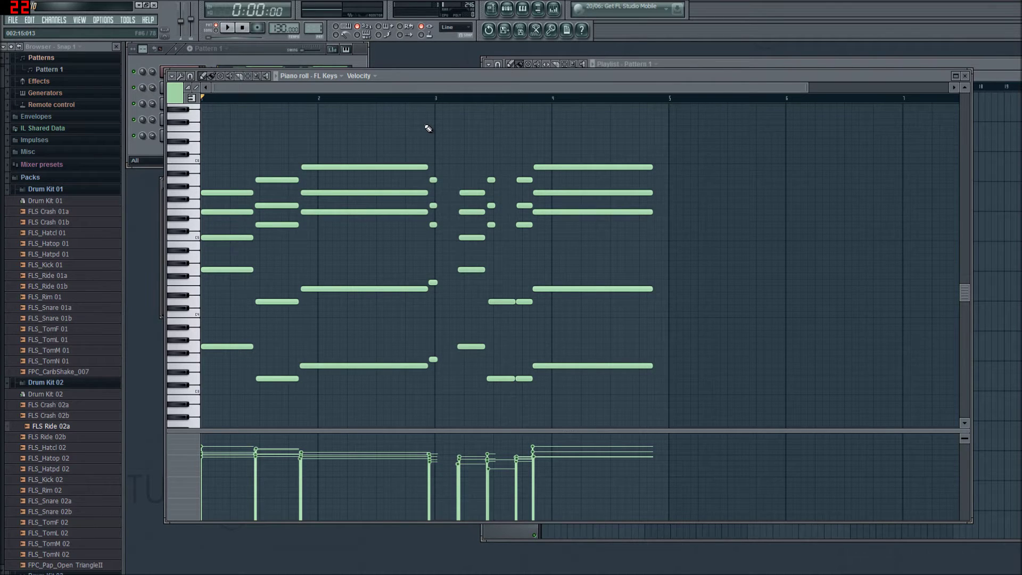
Step: Quantize the recorded FL Keys notes to the grid with Alt+Q and accept
key("alt+q")
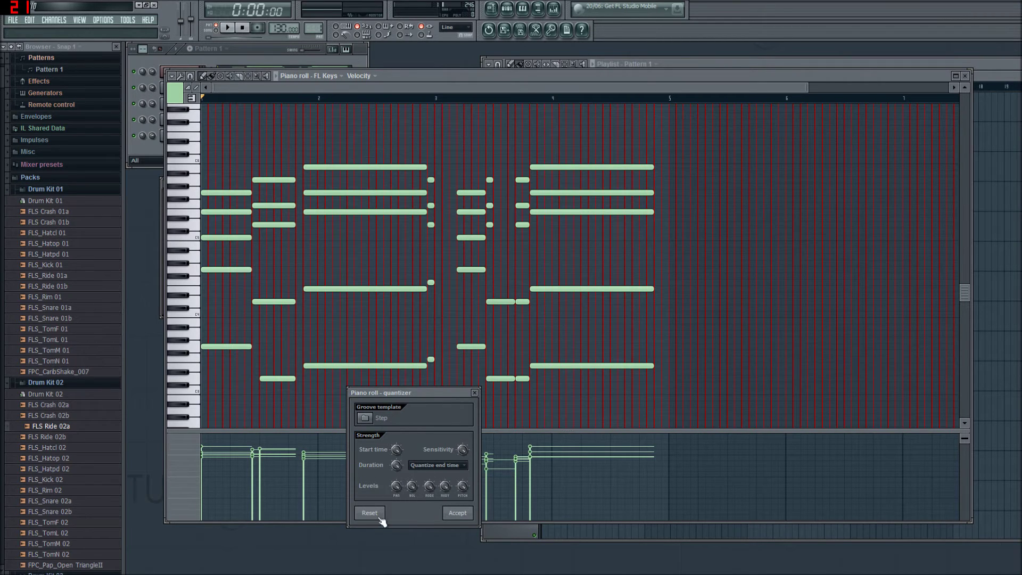
left_click(456, 513)
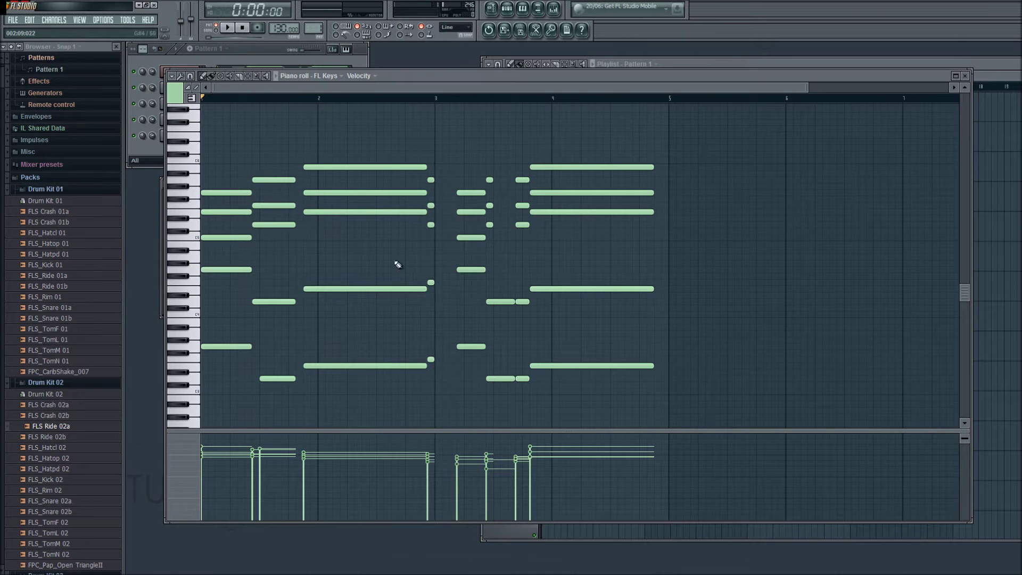
left_click_drag(299, 173, 249, 230)
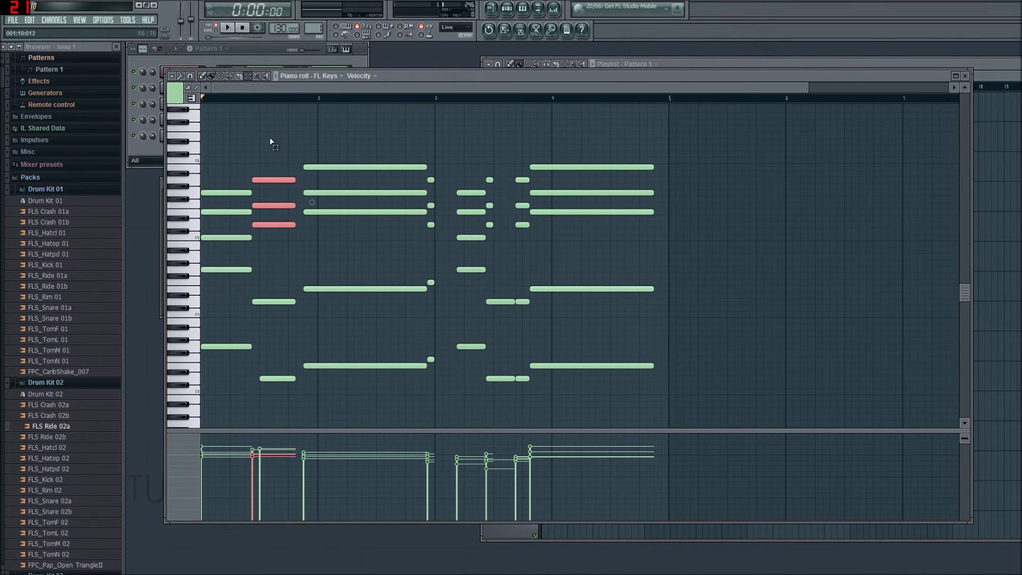
Step: Shift the chords one step later, lengthen the first chord, and shorten the bar-2 chord
left_click_drag(266, 125, 692, 408)
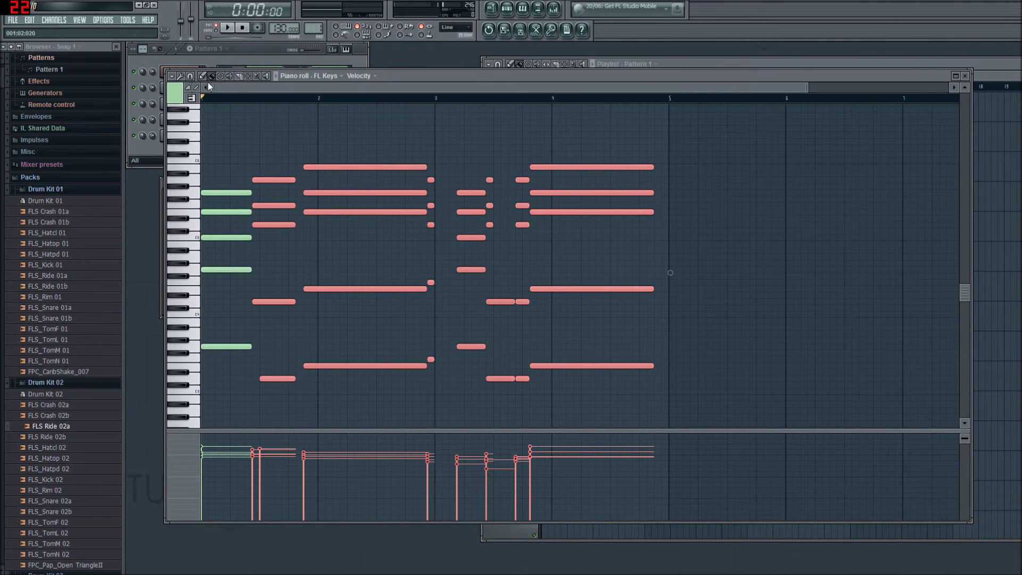
left_click_drag(266, 180, 239, 394)
left_click(267, 164)
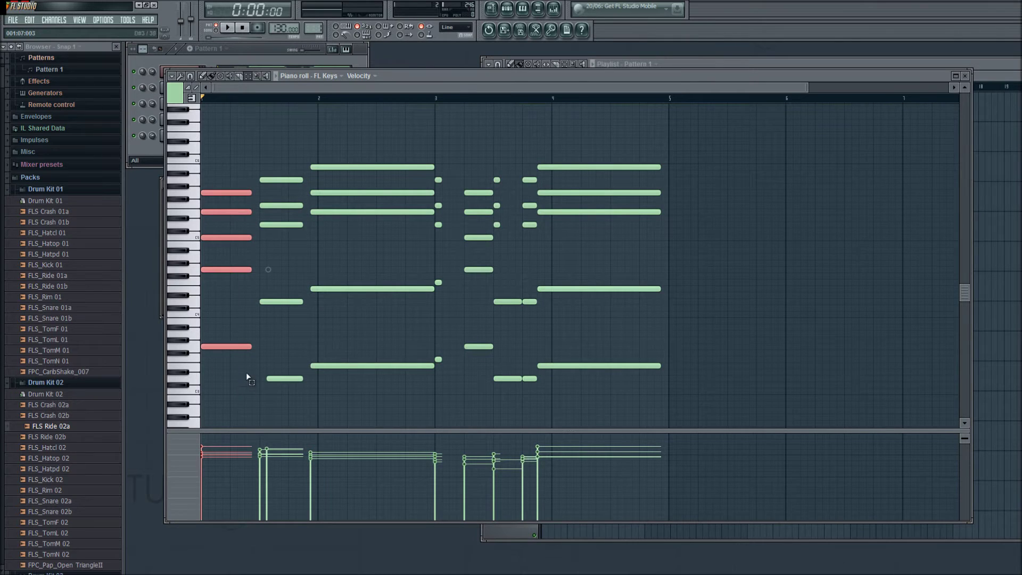
left_click_drag(254, 350, 261, 350)
left_click_drag(320, 134, 581, 386)
left_click_drag(368, 365, 375, 362)
left_click_drag(261, 156, 336, 378)
left_click_drag(388, 138, 434, 366)
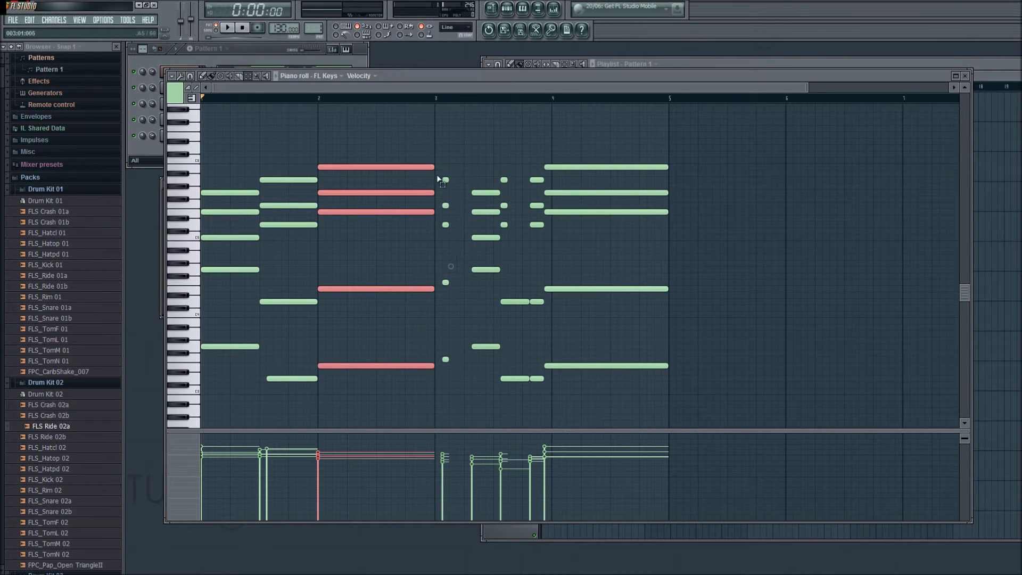
Step: Move the bar-3 five-note chord earlier, lengthen short notes to bar 4, and trim the bar-4 chord
left_click_drag(439, 162, 463, 365)
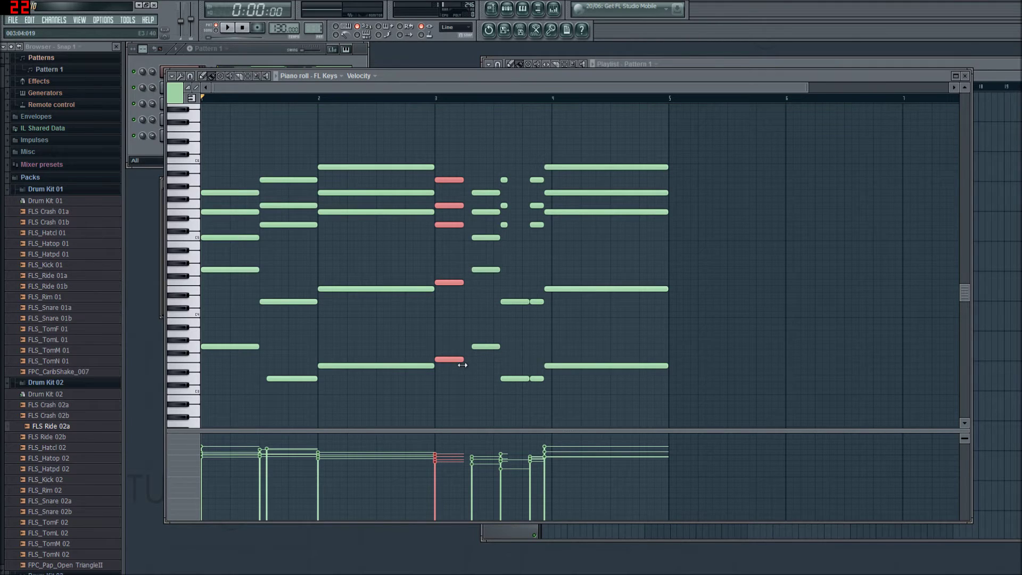
left_click_drag(477, 165, 474, 347)
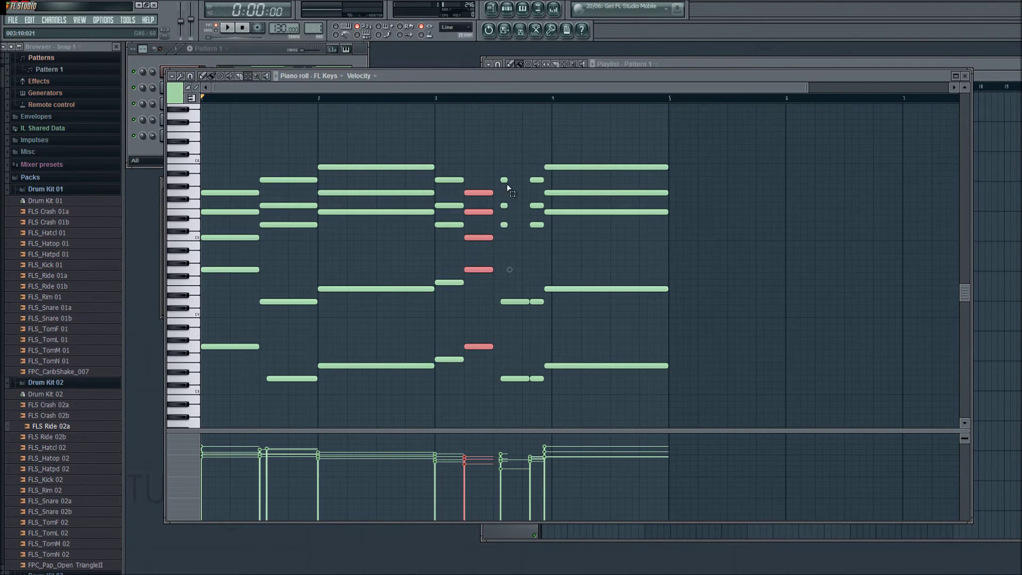
left_click_drag(506, 177, 521, 225)
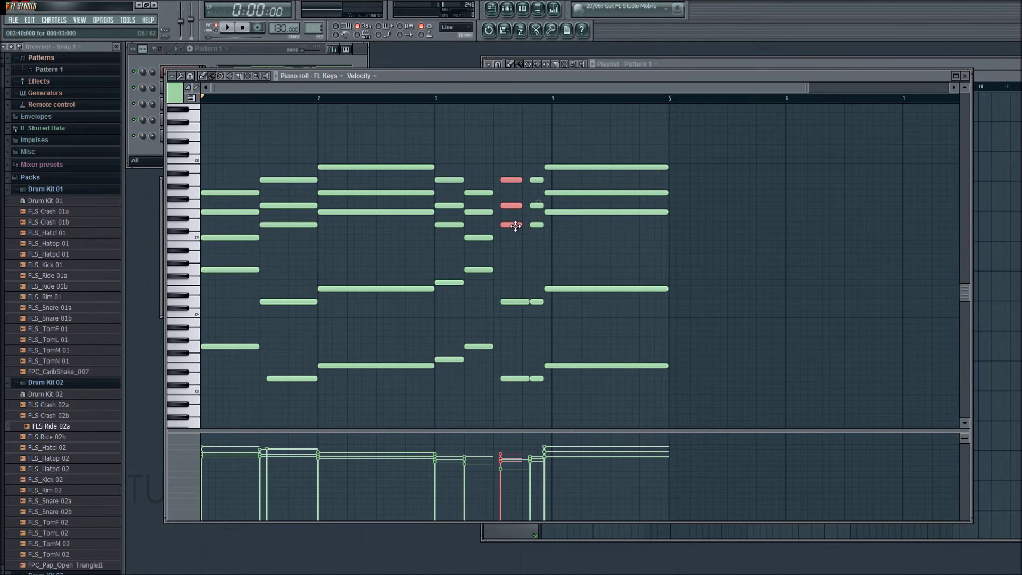
left_click_drag(502, 159, 501, 376)
left_click_drag(497, 158, 522, 225)
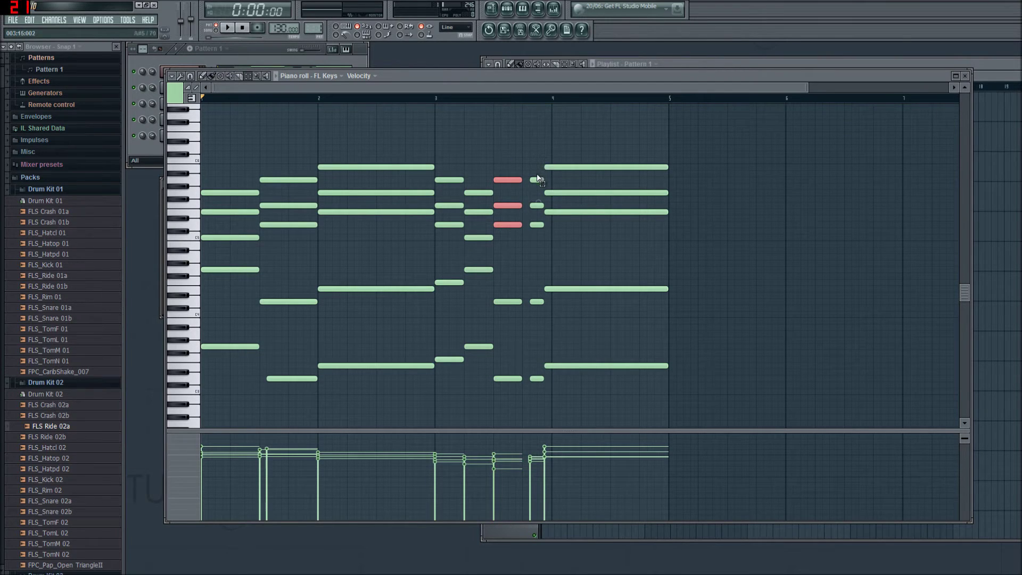
left_click_drag(534, 171, 550, 380)
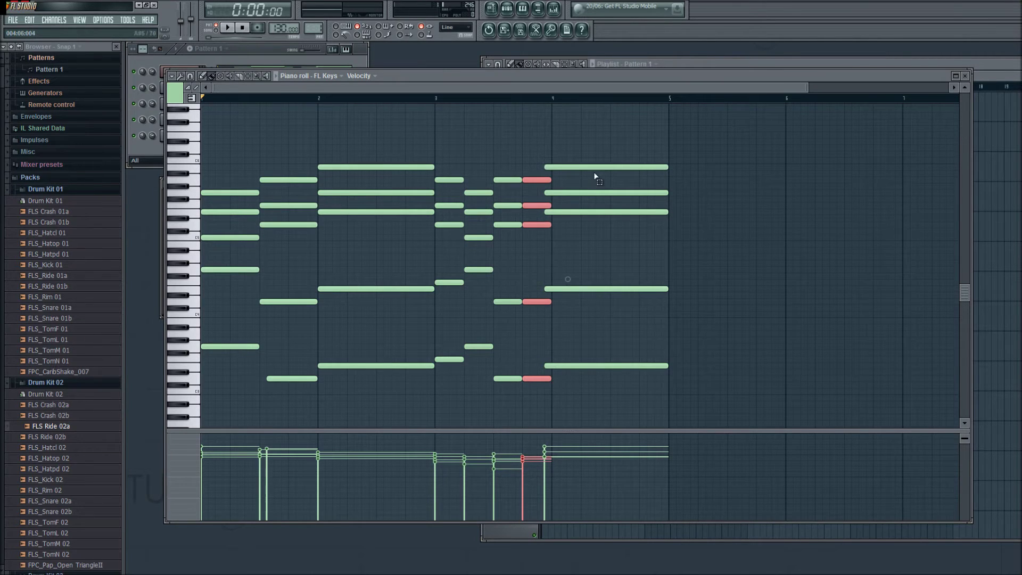
left_click_drag(622, 139, 625, 401)
left_click_drag(668, 366, 665, 366)
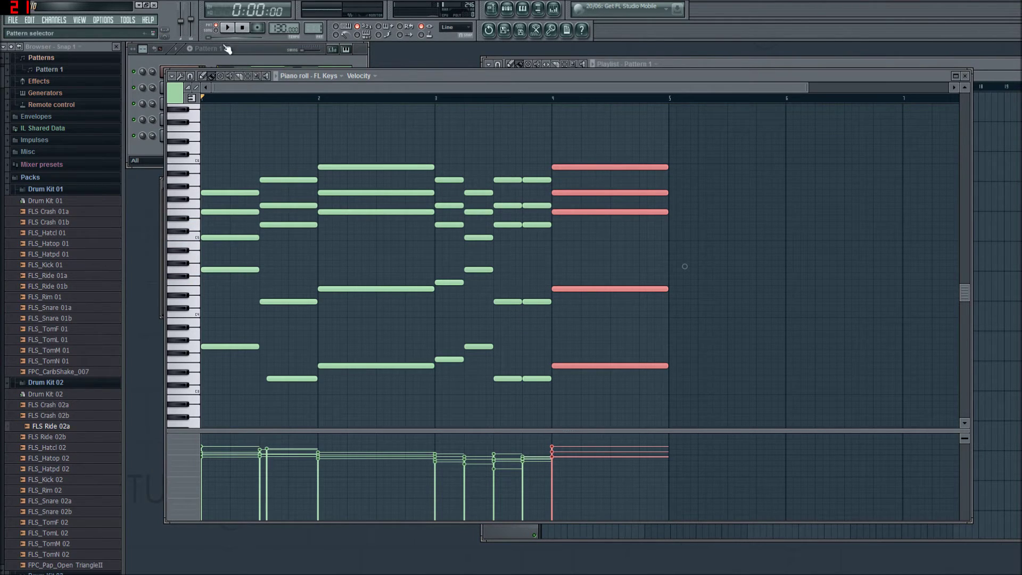
Step: Deselect the bar-4 chord so no notes remain selected
left_click(472, 121)
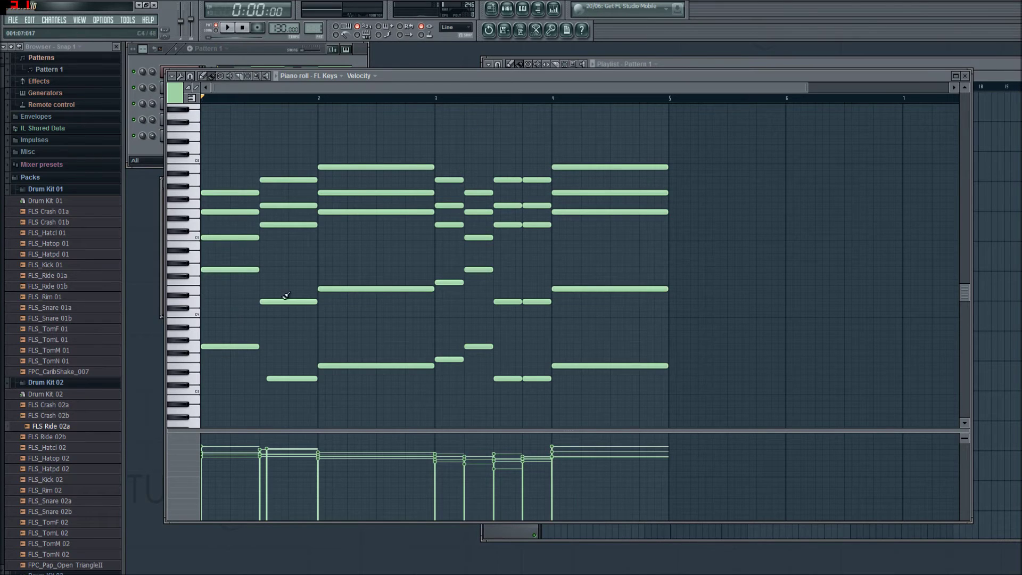
Step: Move the second chord's bottom note earlier to start with its other notes, then play the pattern back
left_click_drag(273, 296, 202, 174)
left_click(287, 153)
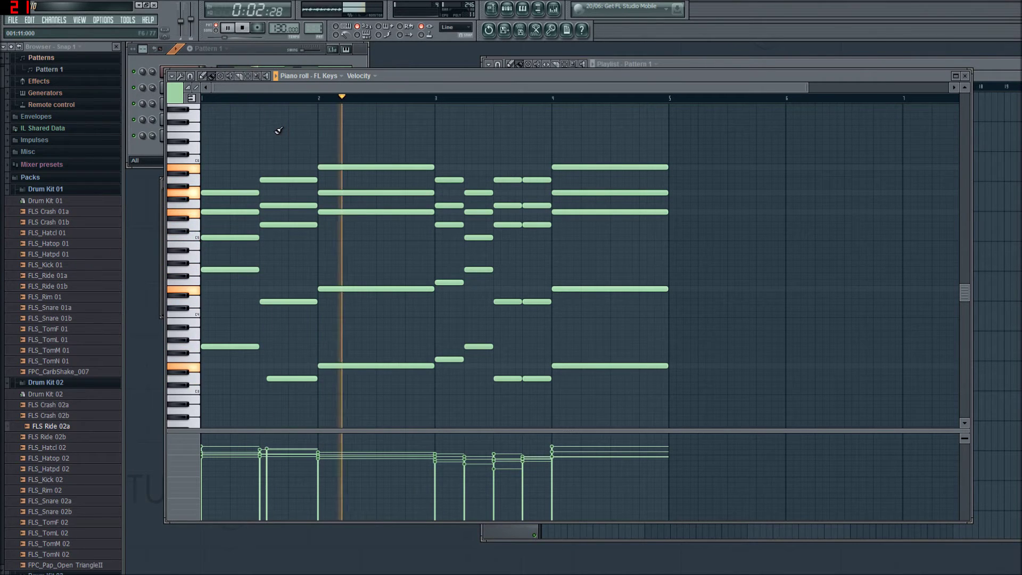
key("space")
left_click_drag(303, 379, 318, 379)
key("space")
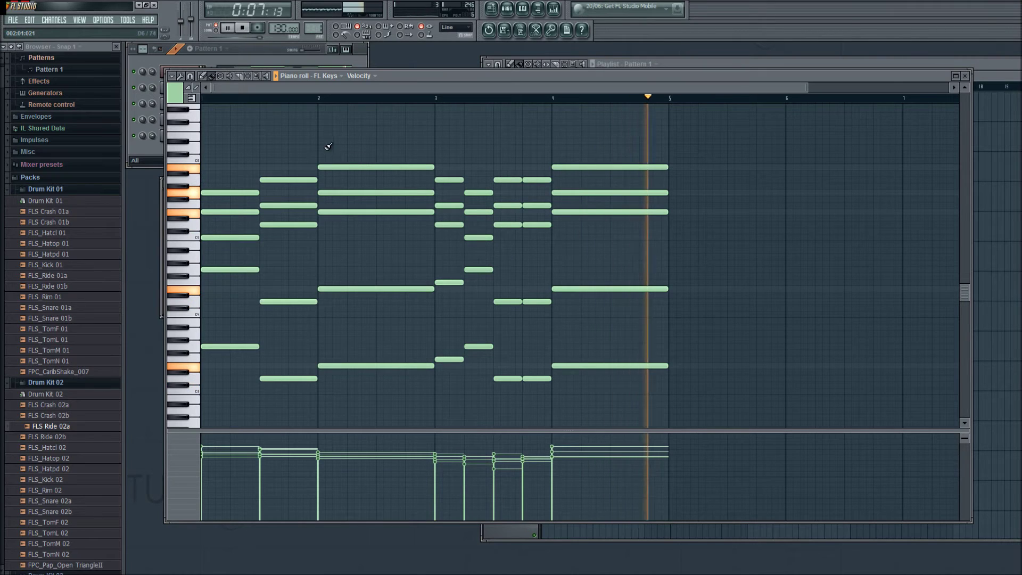
key("space")
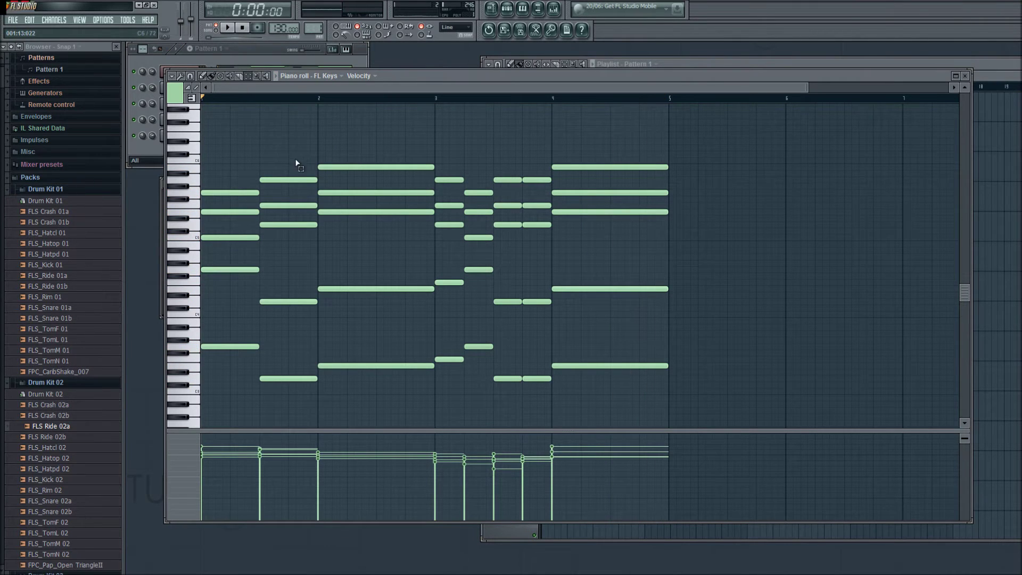
Step: Shorten the five-note second chord slightly and select the long third chord
left_click_drag(296, 163, 264, 402)
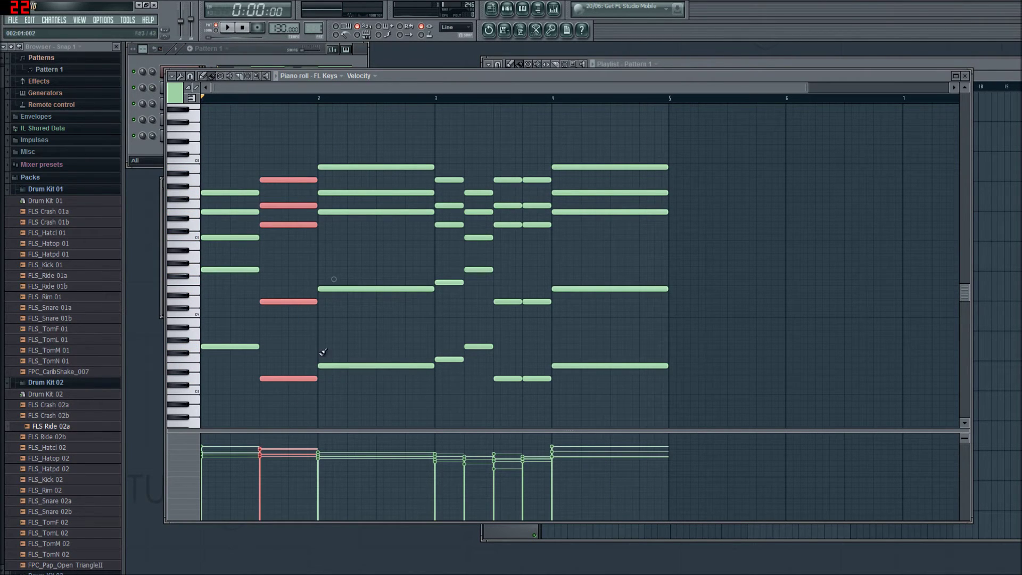
left_click_drag(313, 378, 307, 377)
left_click_drag(349, 122, 356, 366)
key("space")
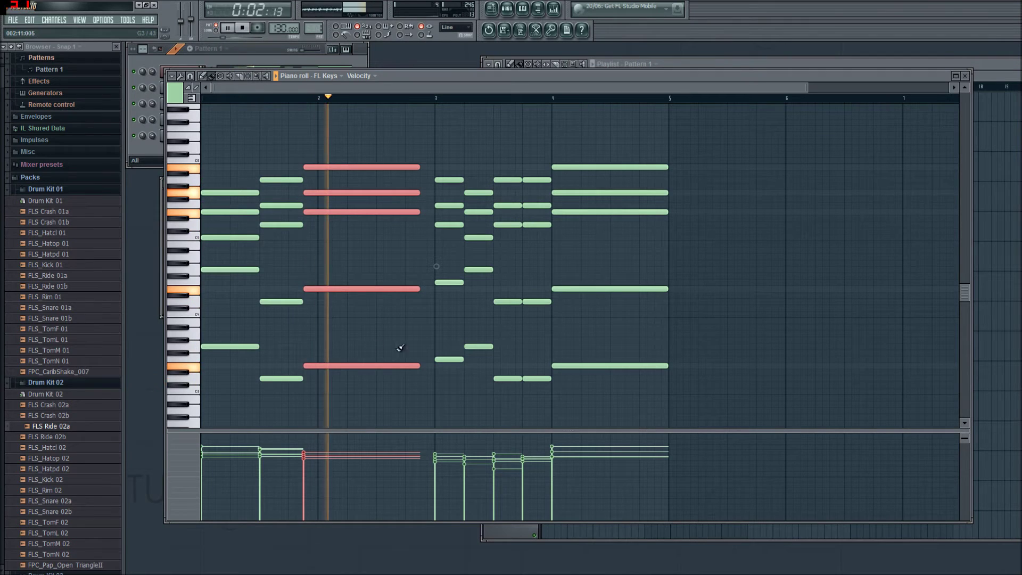
key("space")
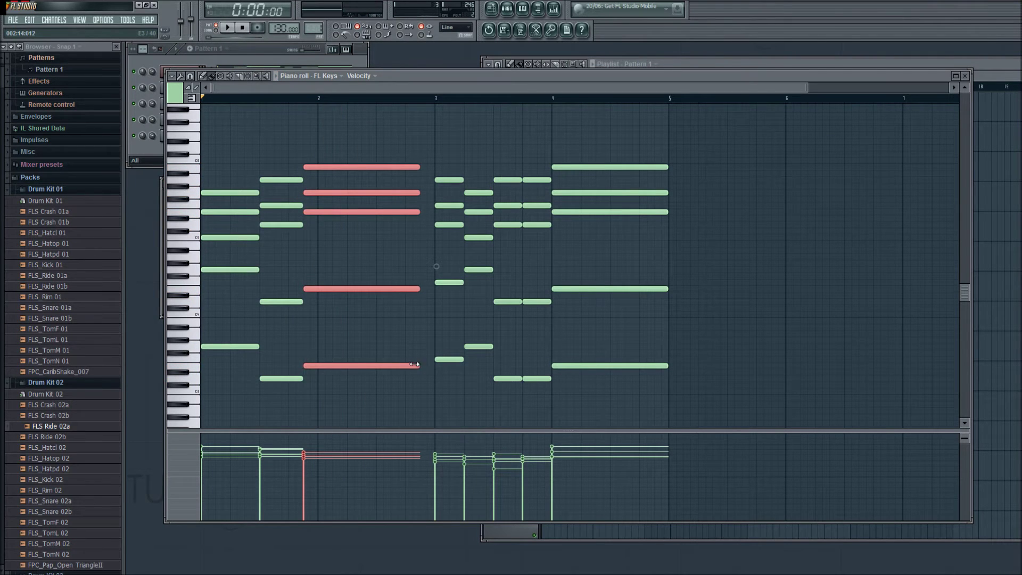
Step: Shorten the third chord, move the chords between bars 3 and 4 one step earlier, and play
left_click_drag(414, 364, 407, 364)
left_click_drag(439, 166, 434, 361)
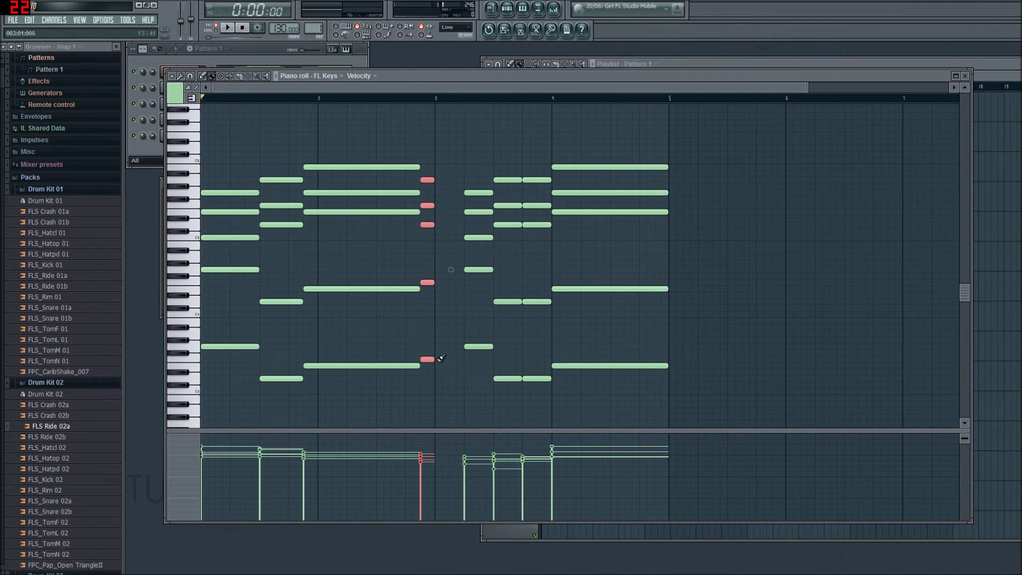
left_click_drag(475, 161, 532, 388)
left_click_drag(478, 345, 450, 345)
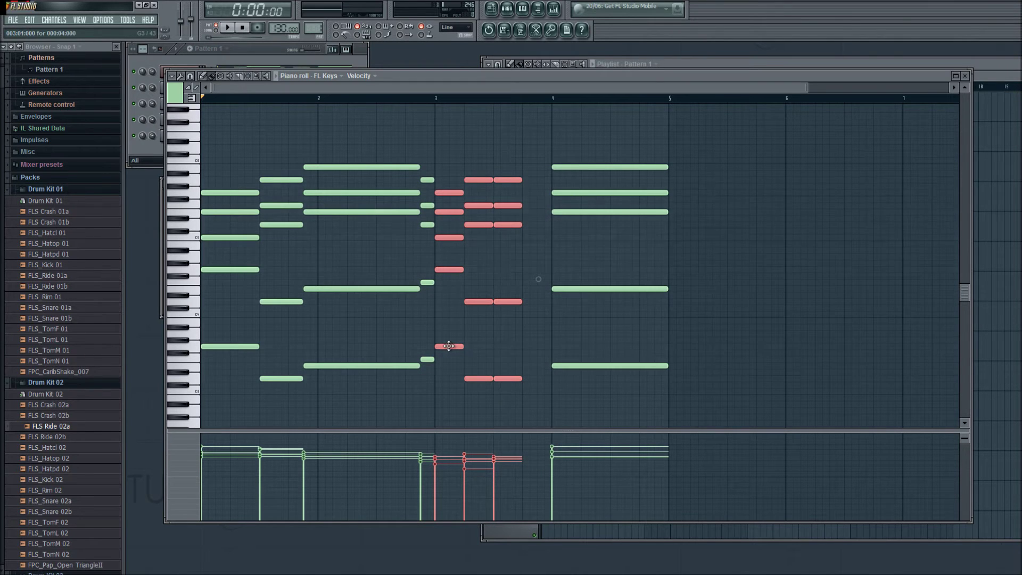
key("space")
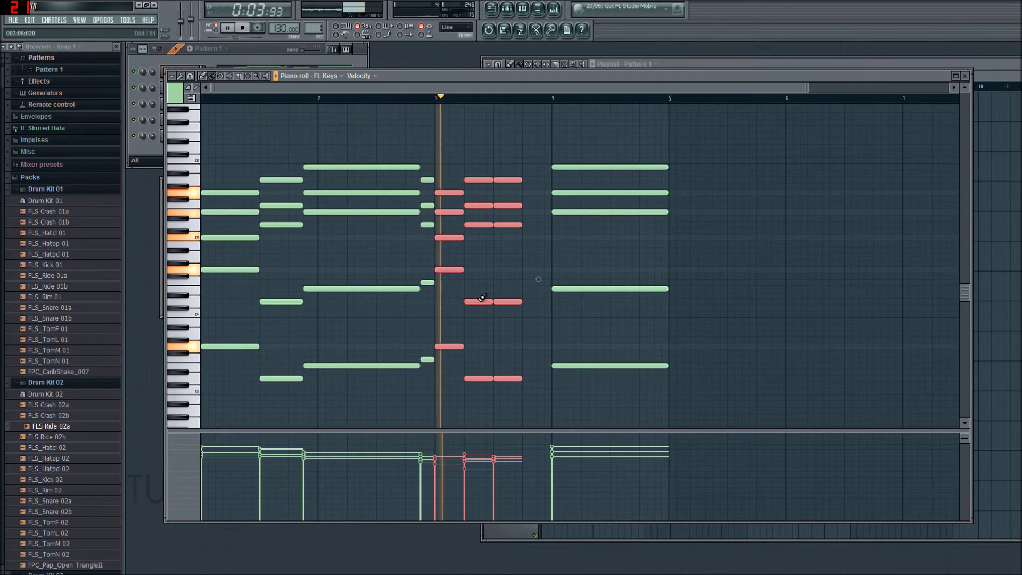
key("space")
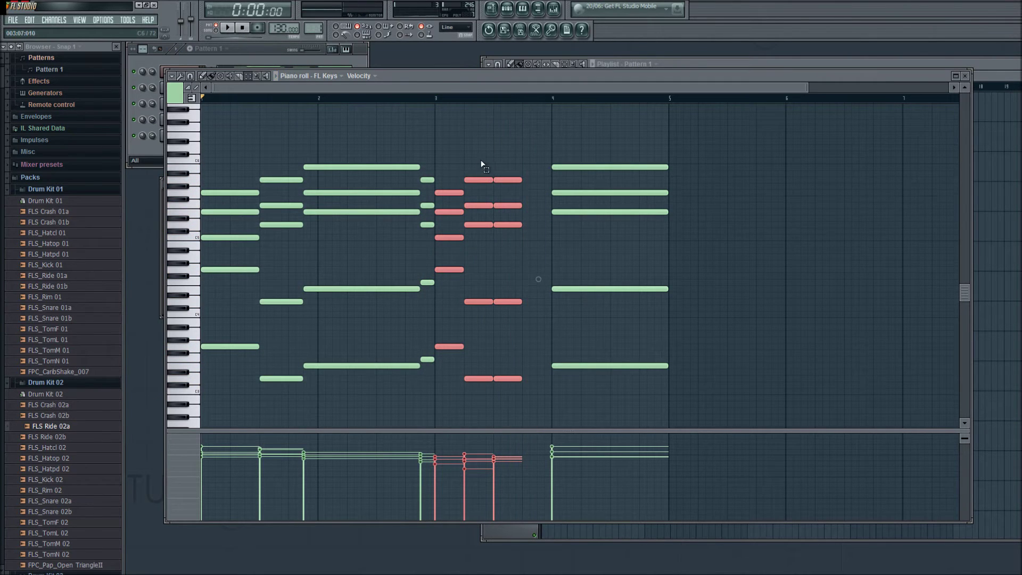
Step: Shift the repeated chords a step later and copy the bar-3 chord right after itself, playing with metronome on
left_click_drag(468, 160, 511, 383)
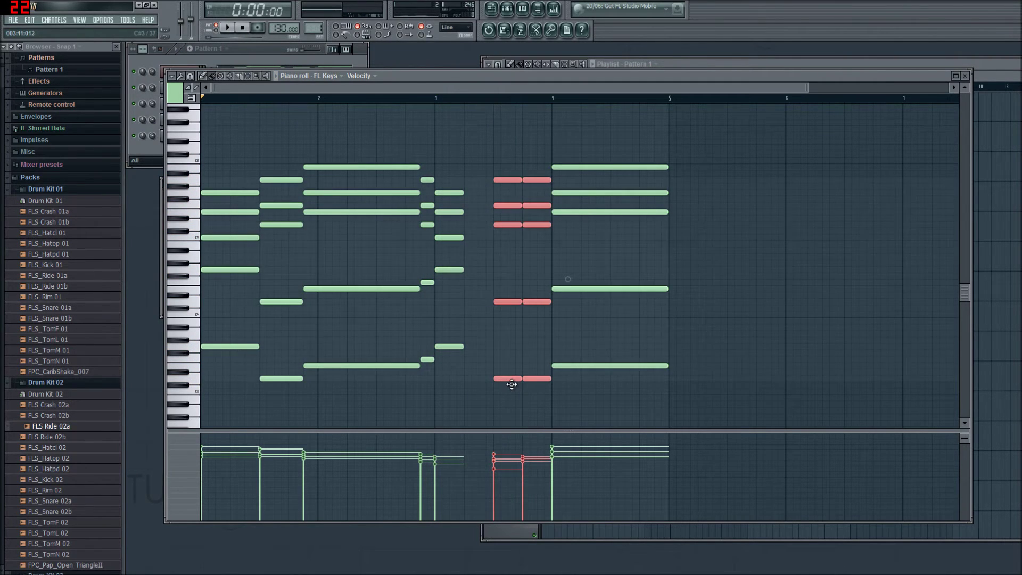
left_click_drag(436, 183, 466, 397)
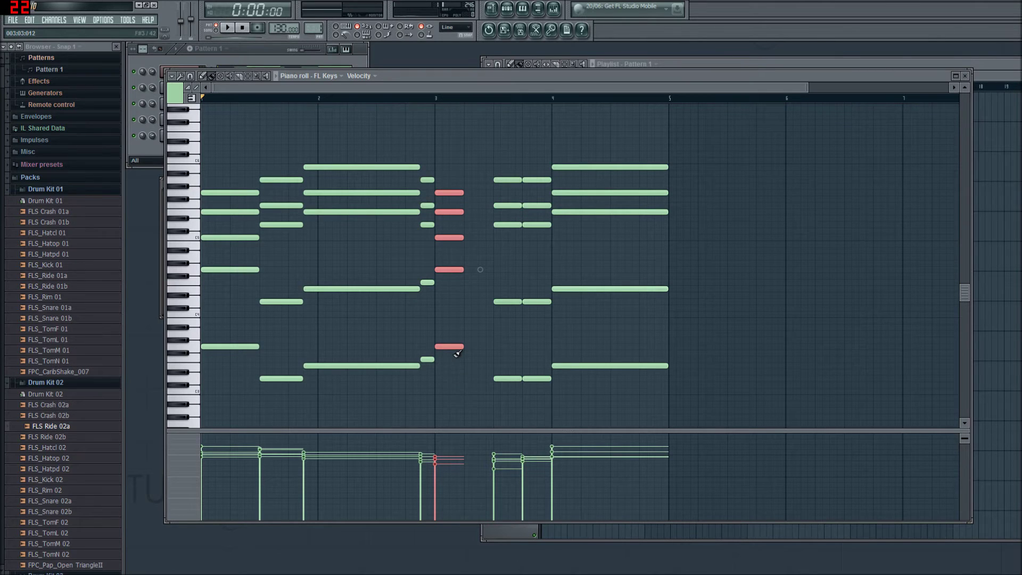
key("ctrl+c")
key("ctrl+v")
left_click_drag(215, 196, 476, 193)
left_click(465, 158)
key("space")
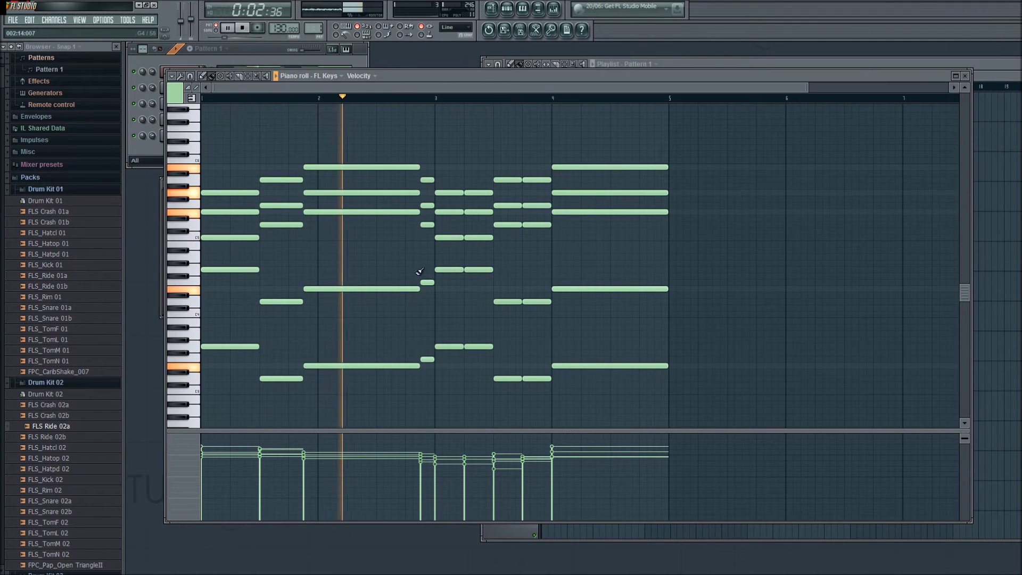
left_click(341, 35)
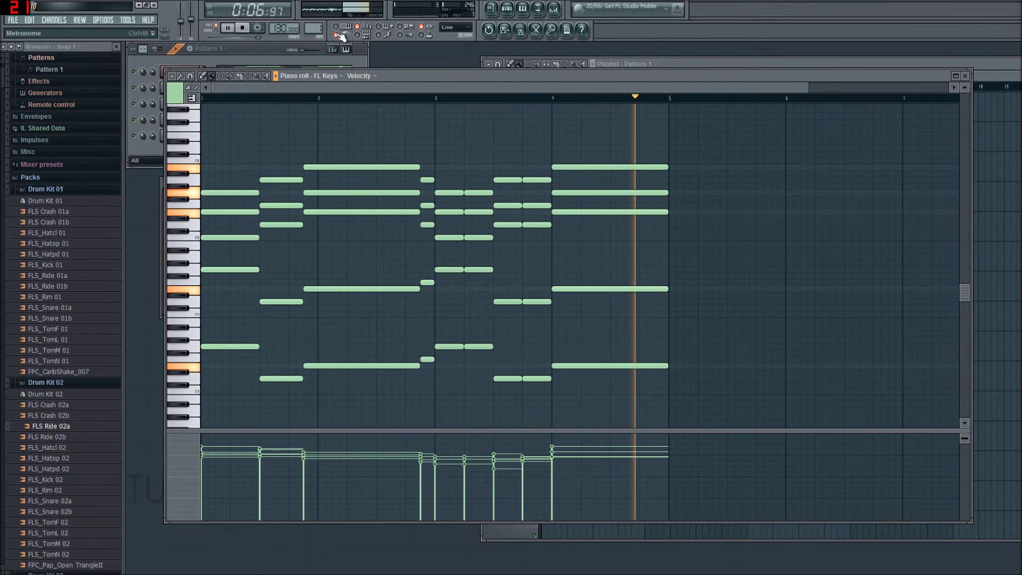
key("space")
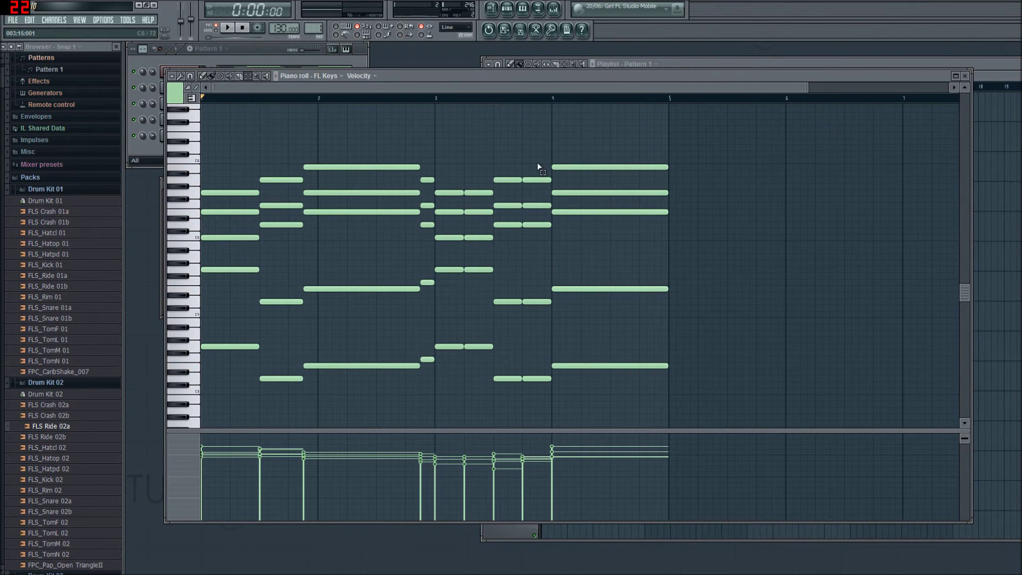
Step: Move the bar-4 chord one step earlier and test, then undo, lengthening its bottom note
left_click_drag(420, 175, 463, 229)
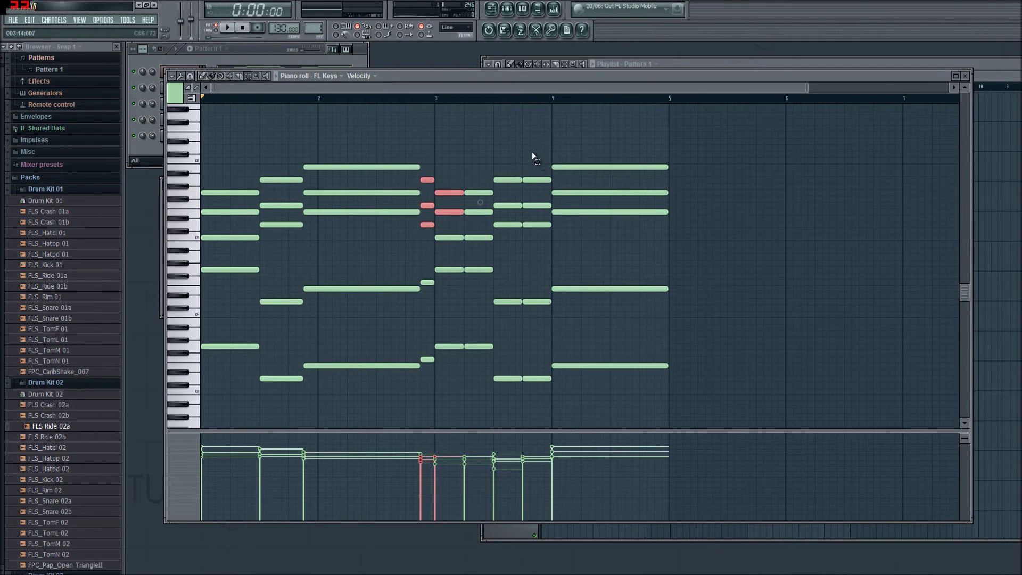
left_click_drag(533, 153, 546, 400)
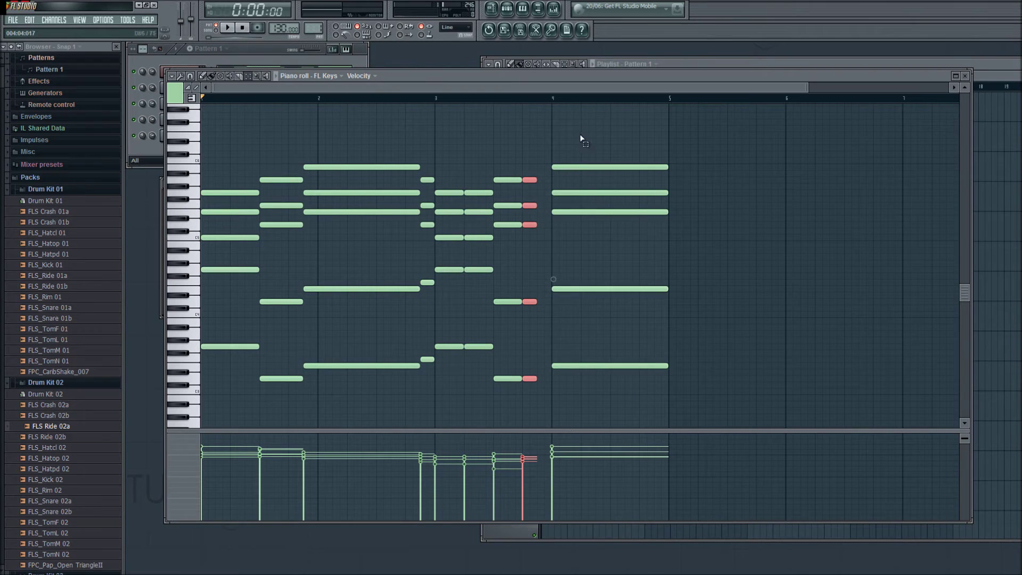
left_click_drag(580, 137, 589, 365)
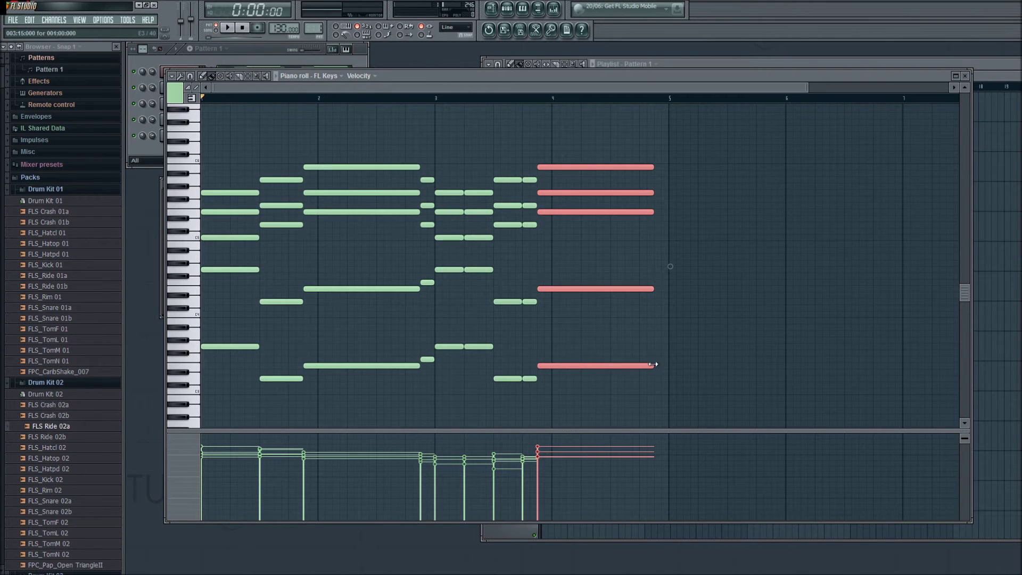
left_click(680, 363)
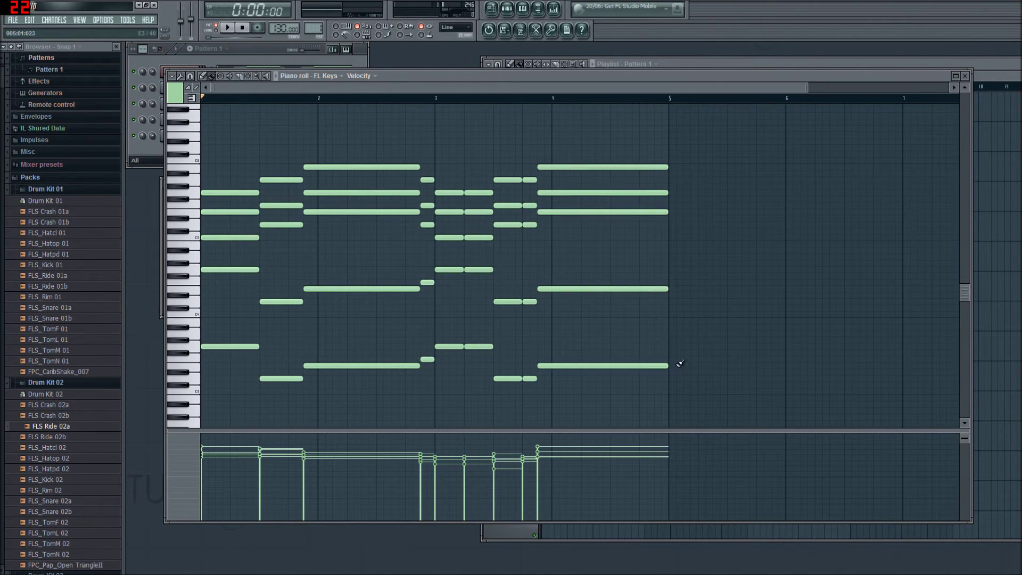
left_click_drag(666, 366, 675, 366)
key("space")
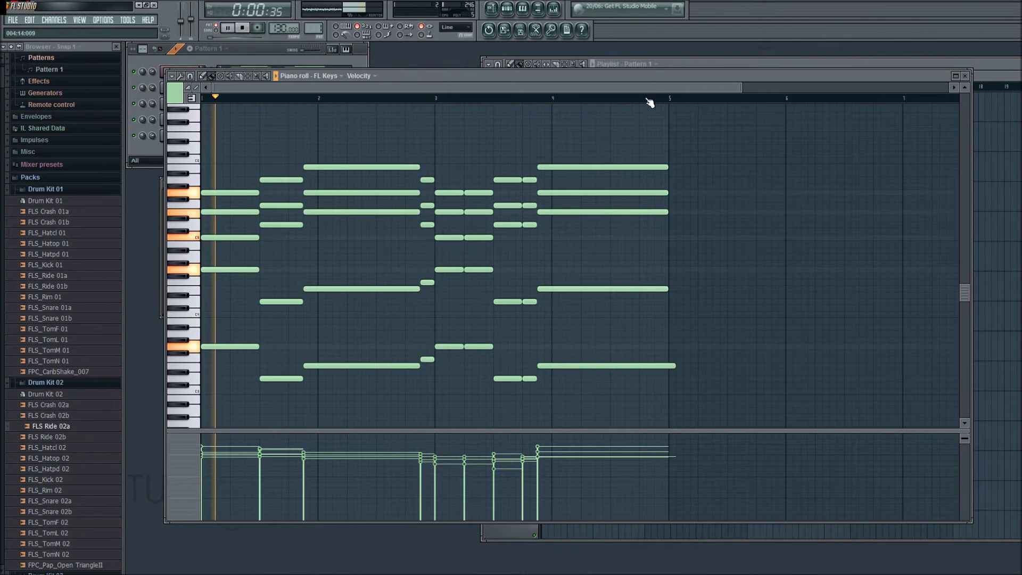
left_click(634, 98)
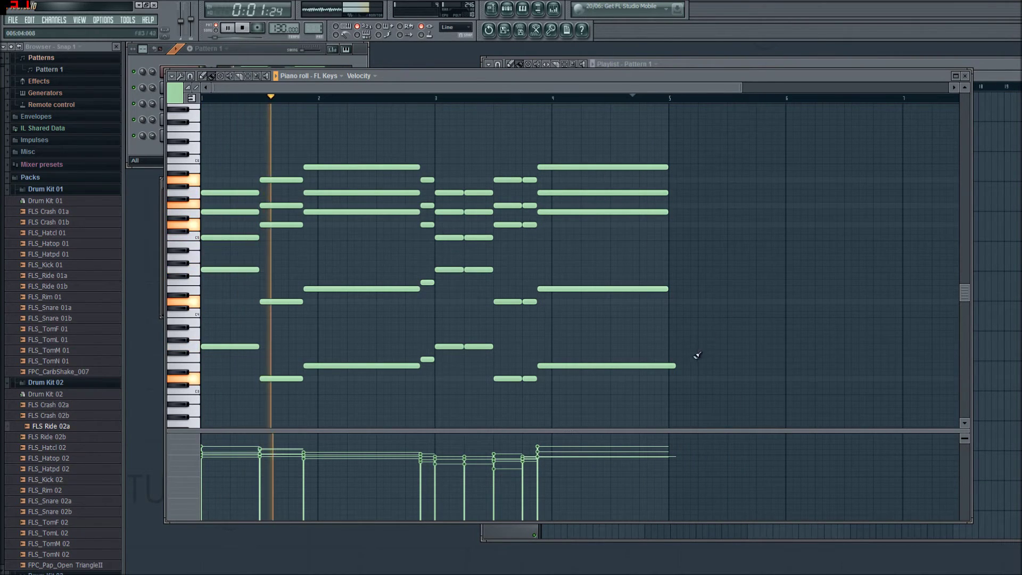
key("ctrl+z")
key("space")
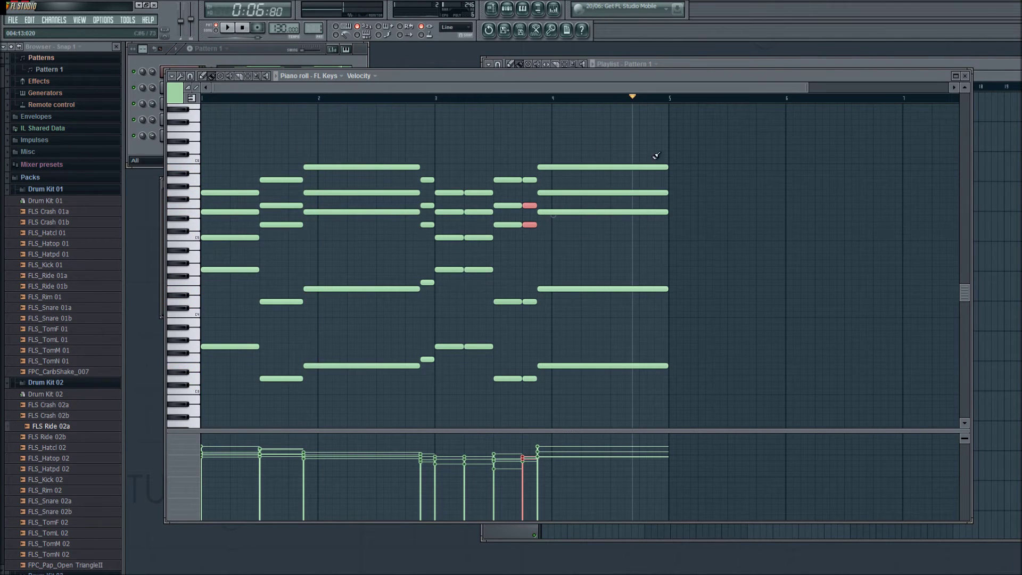
Step: Switch snap to (none) and back, play to check, and close the piano roll
left_click(190, 76)
left_click(203, 124)
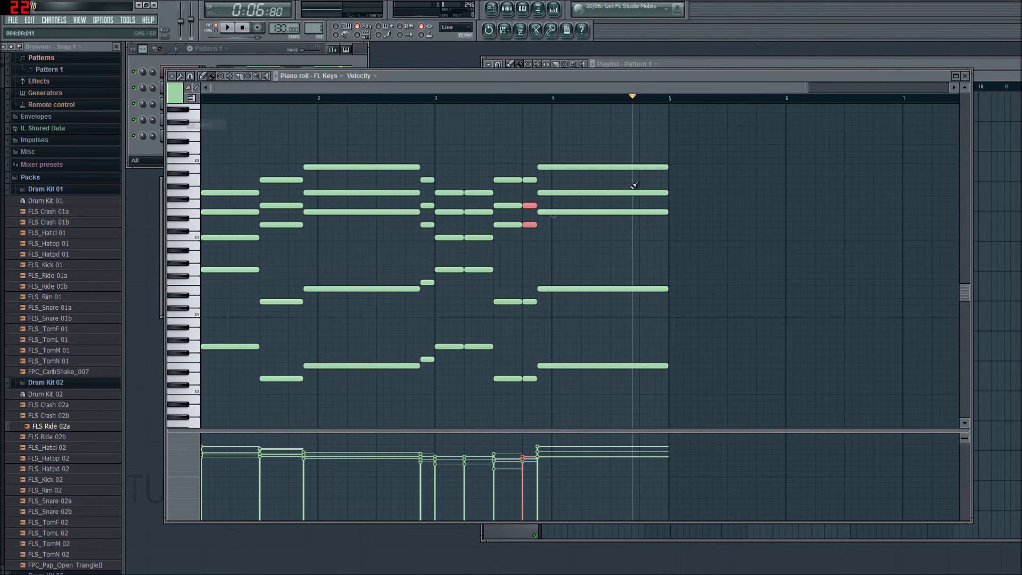
left_click(668, 167)
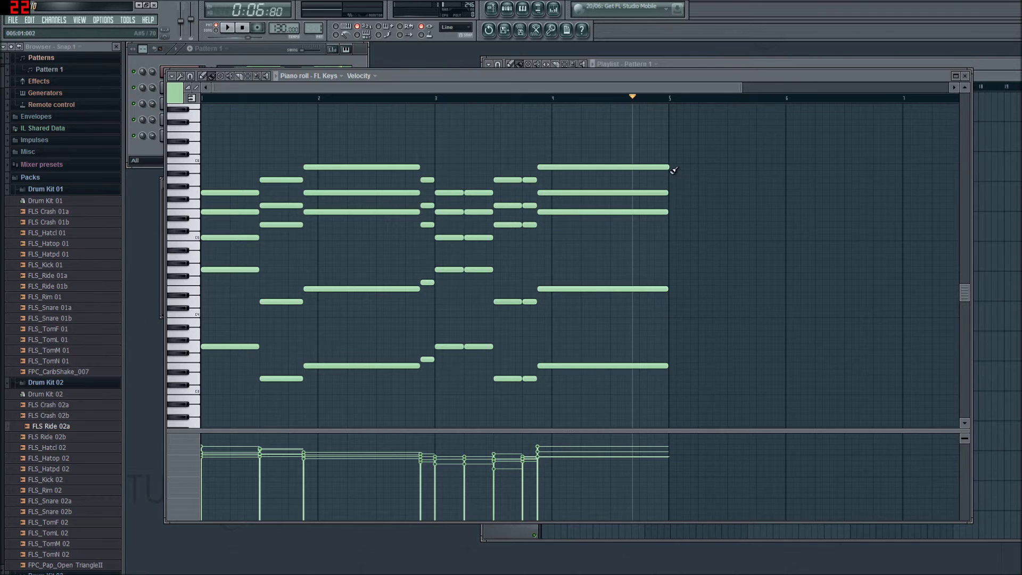
key("space")
key("space")
left_click(194, 80)
left_click(199, 109)
key("space")
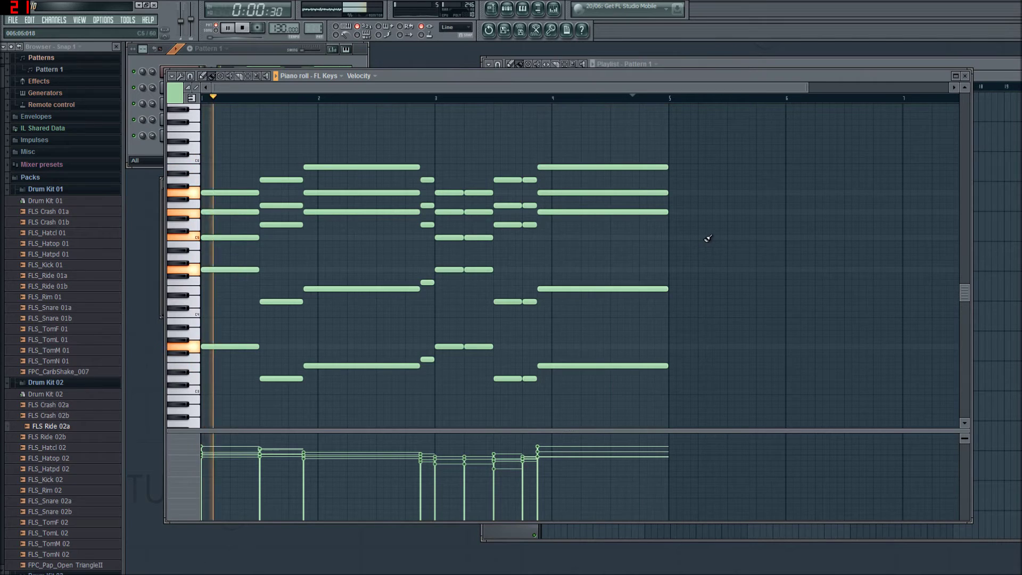
left_click(964, 75)
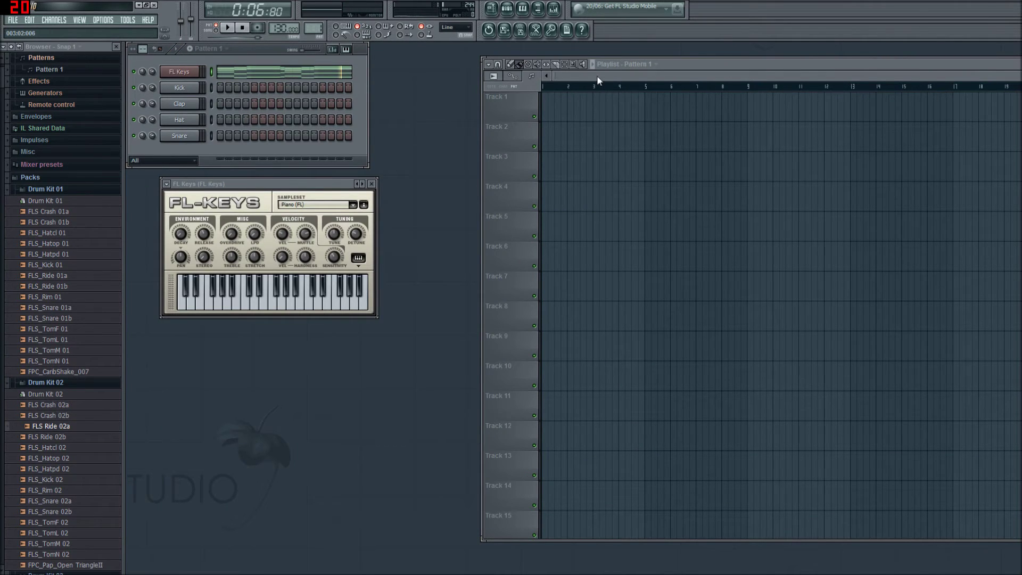
Step: Paint a Pattern 1 clip at bar 1 of Track 1 and move the Playlist window left
left_click(556, 104)
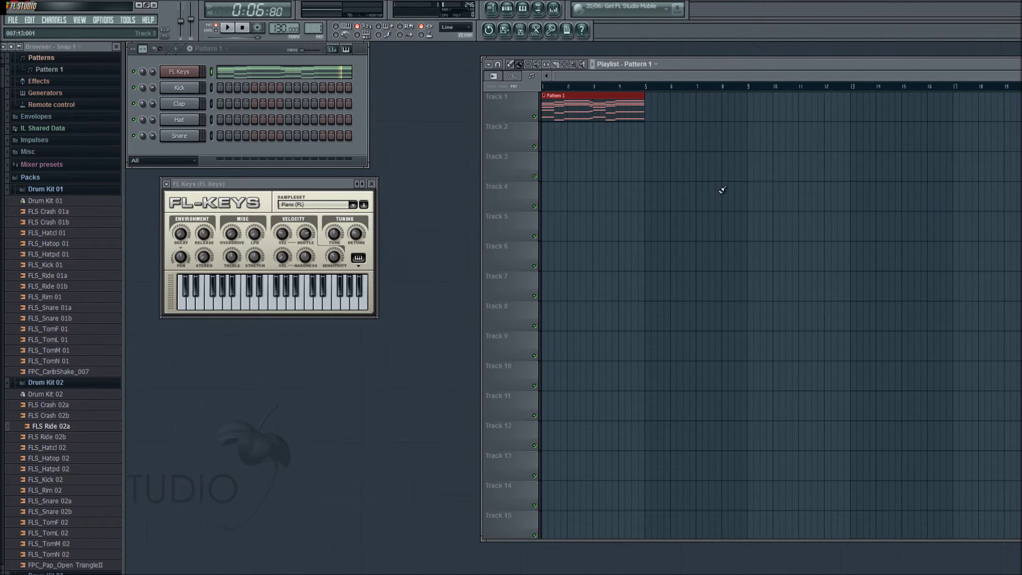
left_click_drag(891, 70, 779, 67)
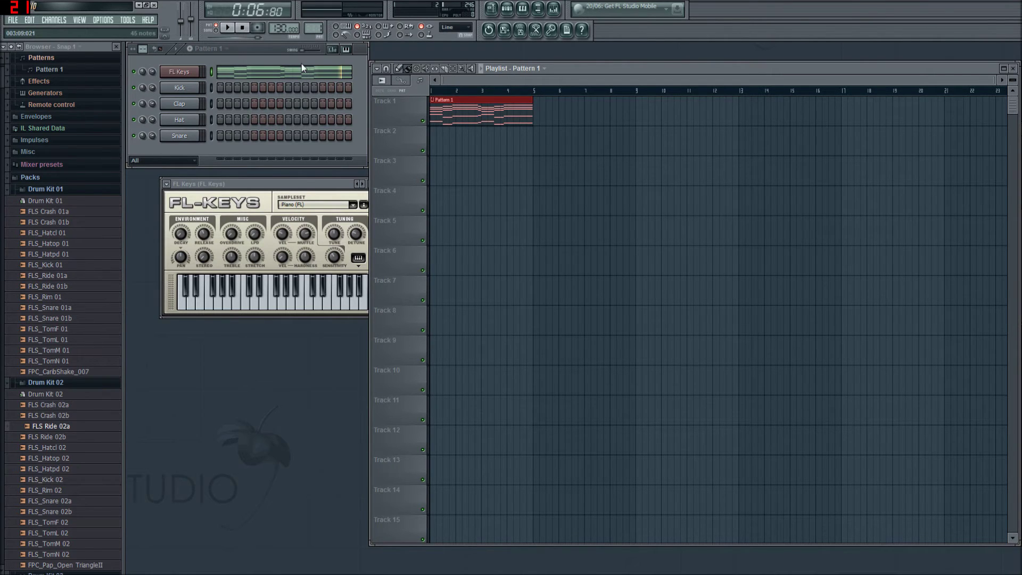
Step: Open the FL Keys piano roll, enlarge the velocity lane, and lower the first, pre-bar-3 and bar-3 chord velocities
left_click(312, 82)
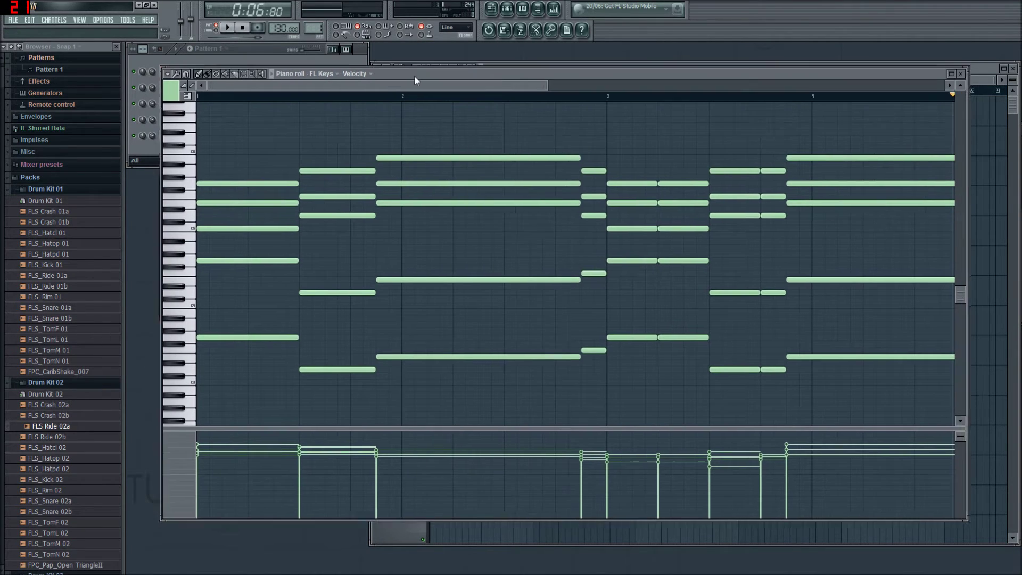
left_click_drag(323, 431, 324, 333)
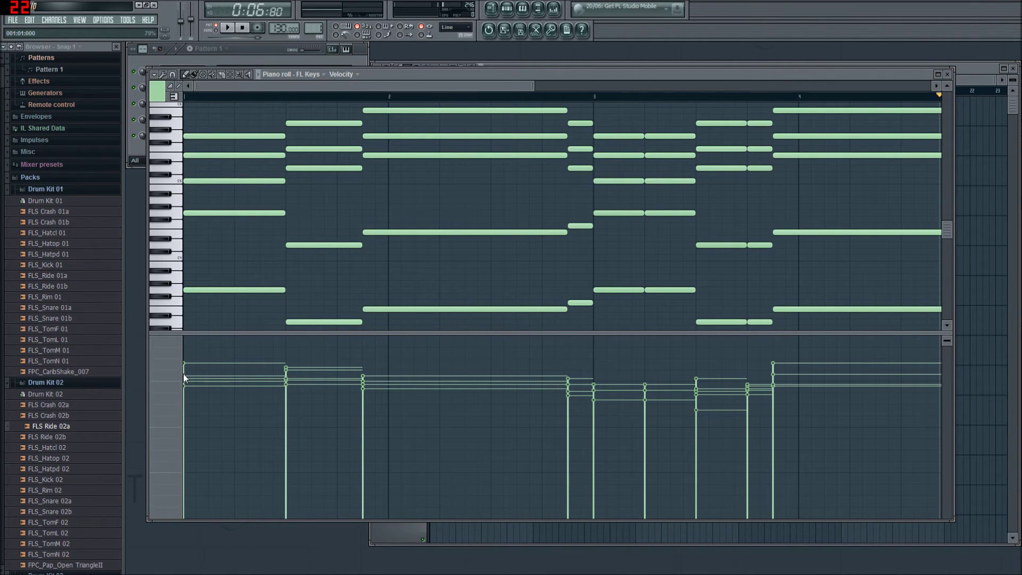
left_click_drag(183, 373, 197, 459)
key("space")
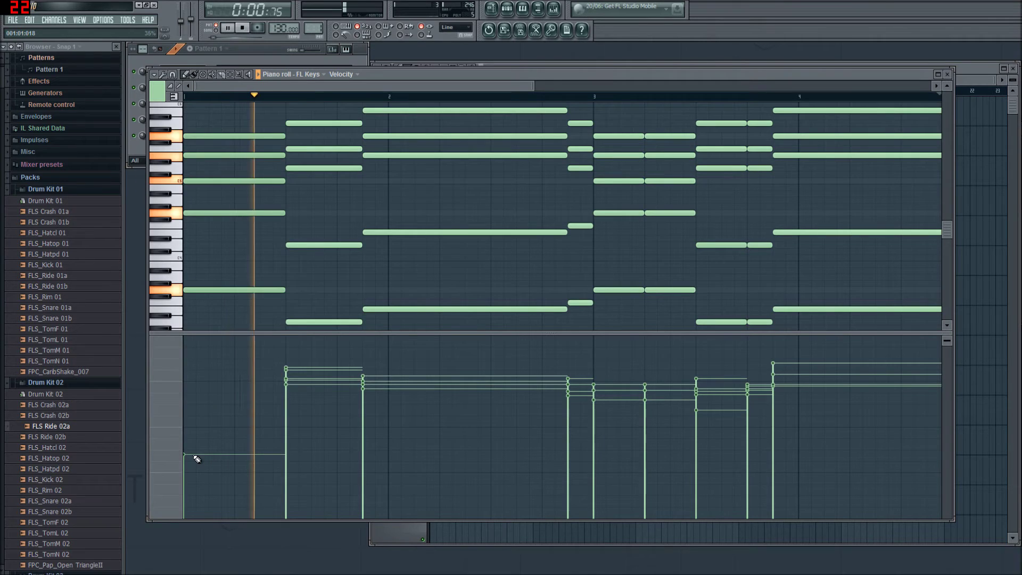
left_click_drag(582, 389, 569, 497)
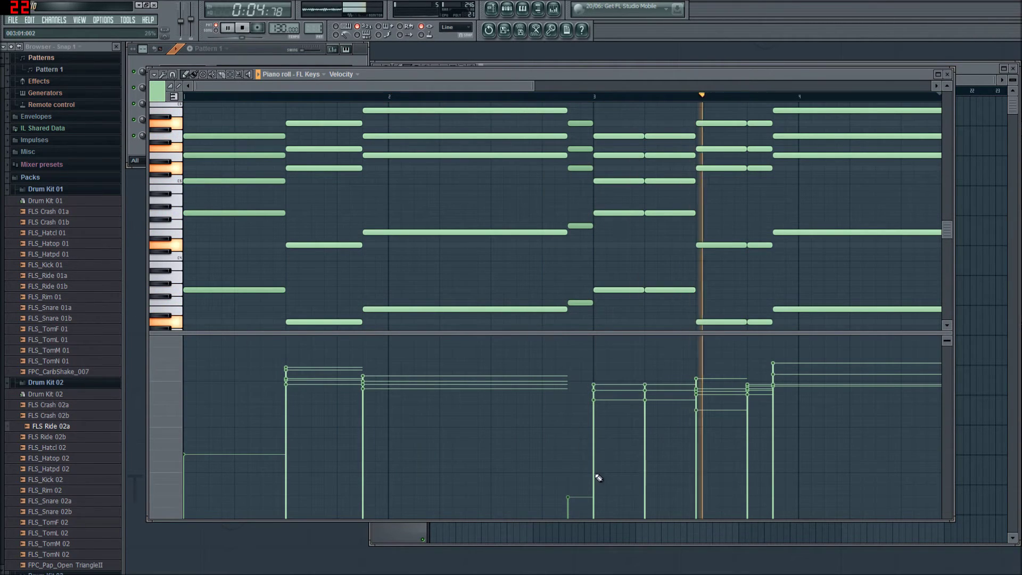
left_click_drag(698, 429, 698, 481)
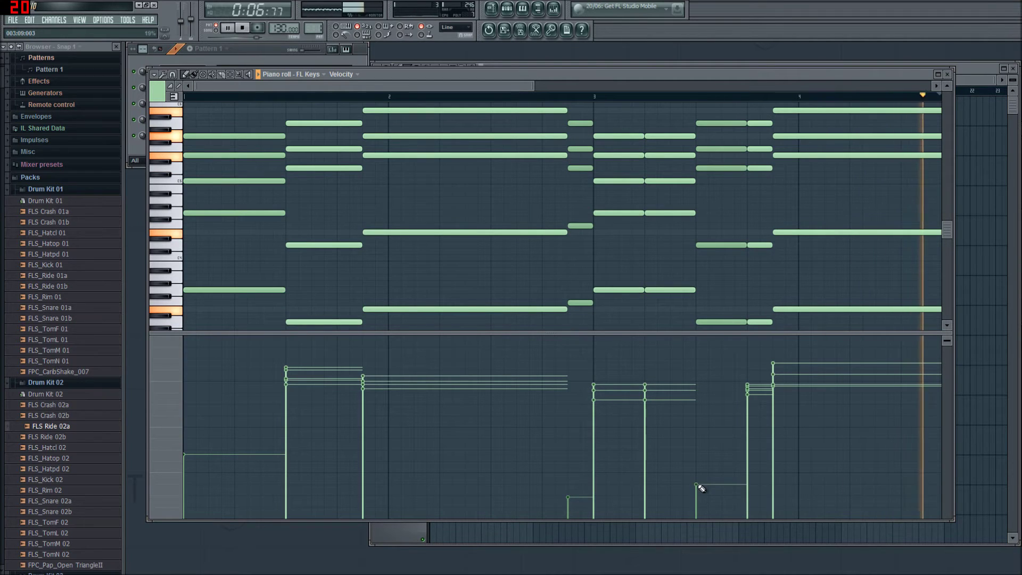
key("space")
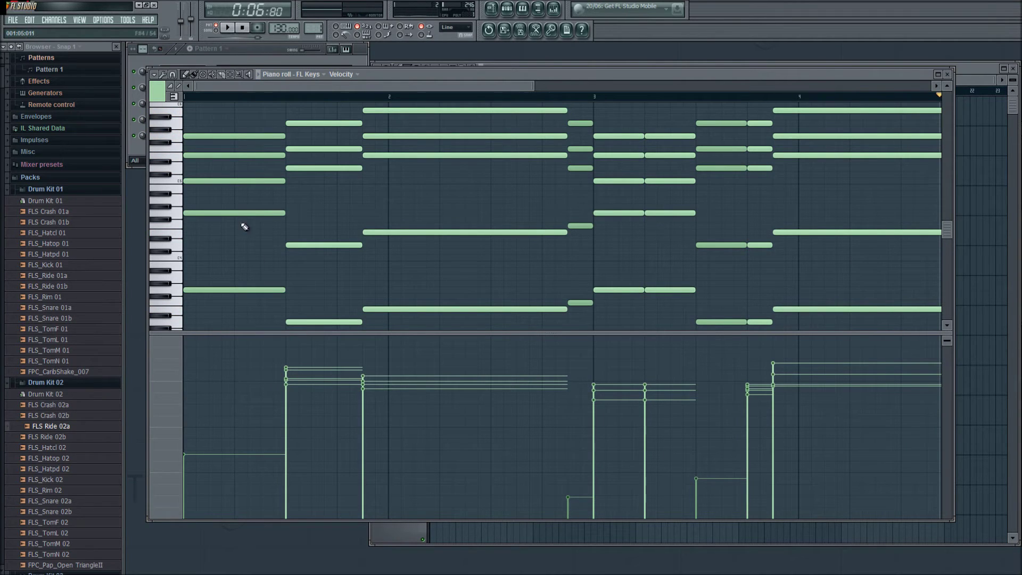
Step: Select the low notes across the pattern and paint their velocities to one even level
left_click_drag(223, 290, 944, 330)
left_click_drag(500, 84, 264, 104)
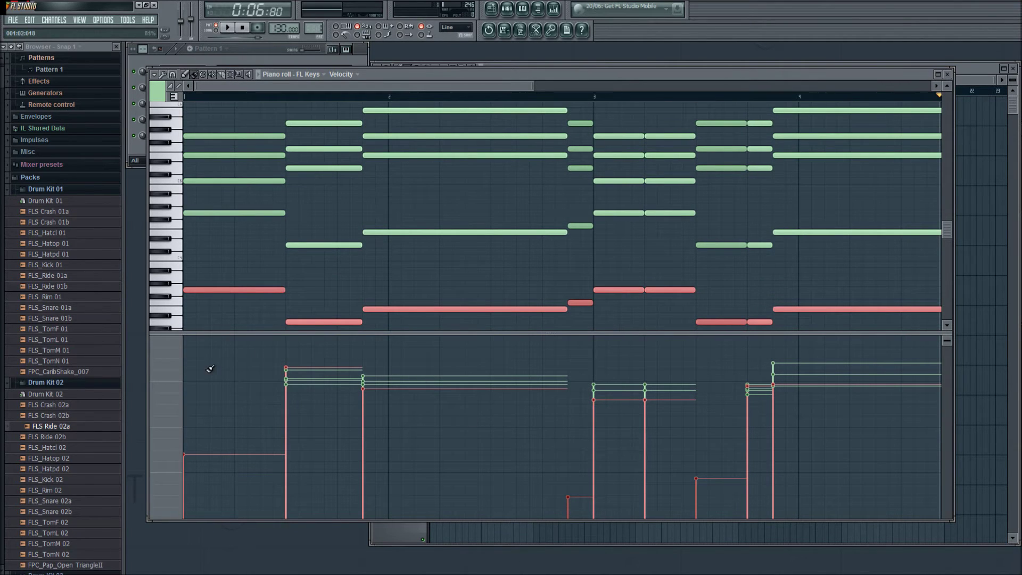
mouse_move(209, 369)
left_mouse_down()
mouse_move(185, 337)
mouse_move(844, 330)
mouse_move(996, 341)
mouse_move(945, 333)
left_mouse_up()
mouse_move(478, 83)
left_mouse_down()
mouse_move(269, 88)
mouse_move(263, 446)
left_mouse_up()
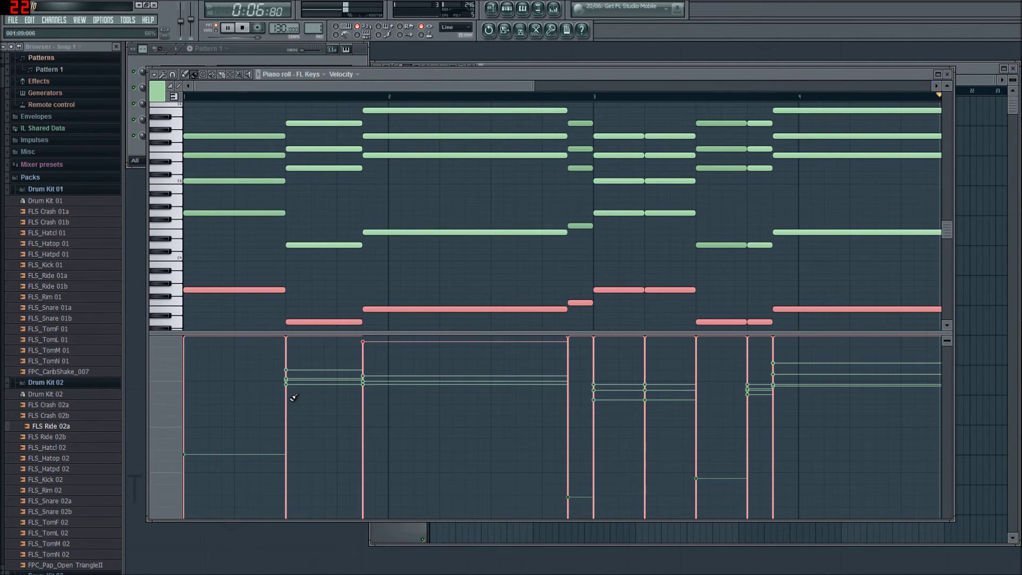
key("space")
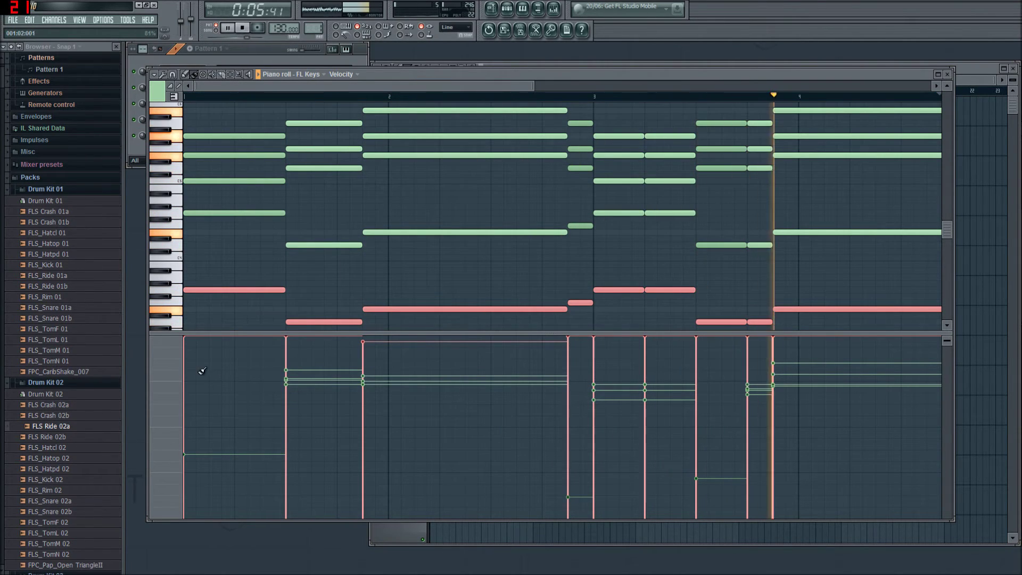
mouse_move(905, 377)
left_mouse_down()
mouse_move(491, 365)
mouse_move(177, 382)
left_mouse_up()
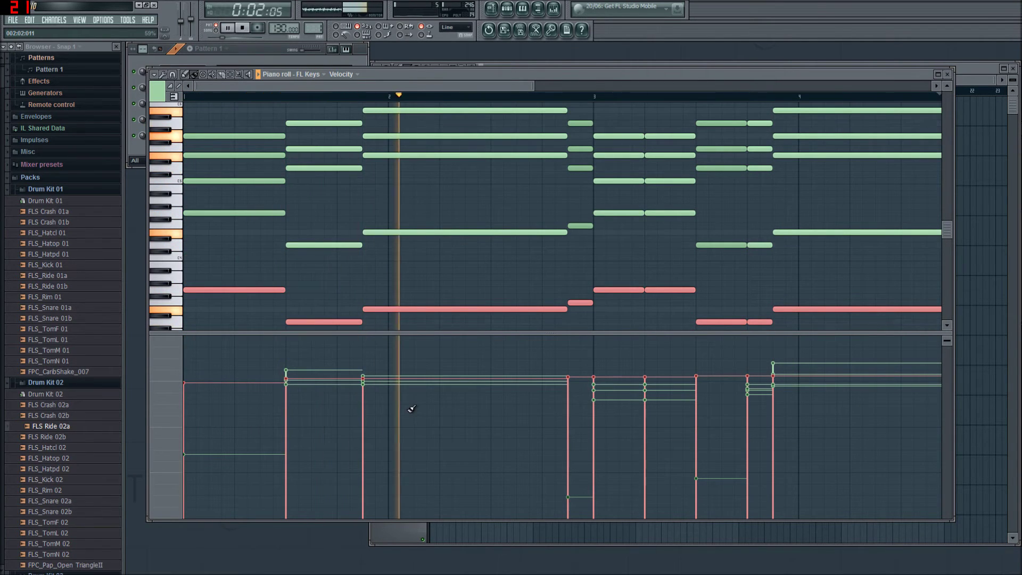
key("space")
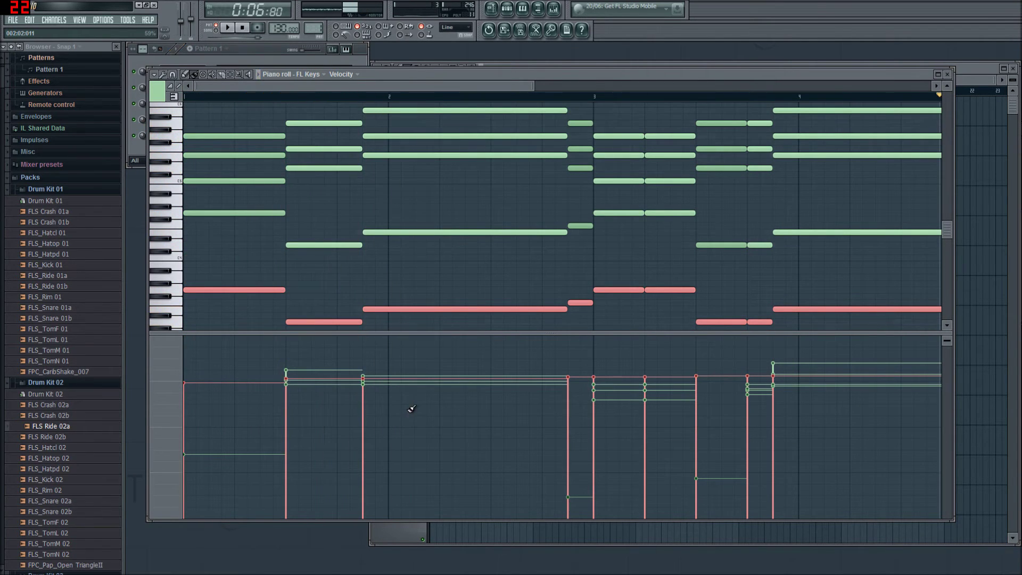
Step: Switch the lower lane to note panning and pan the first three low notes fully left or right
left_click(354, 76)
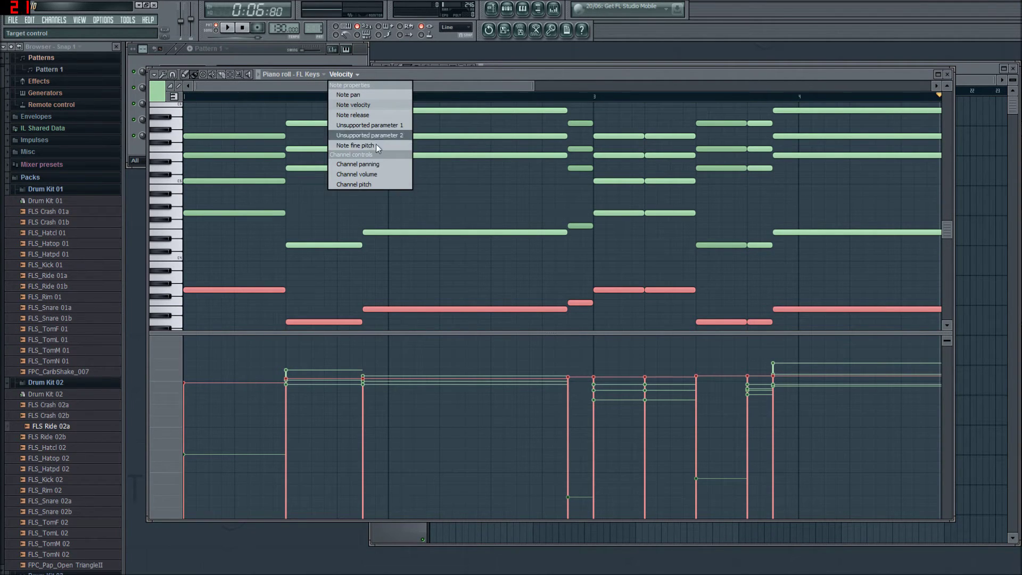
left_click(365, 94)
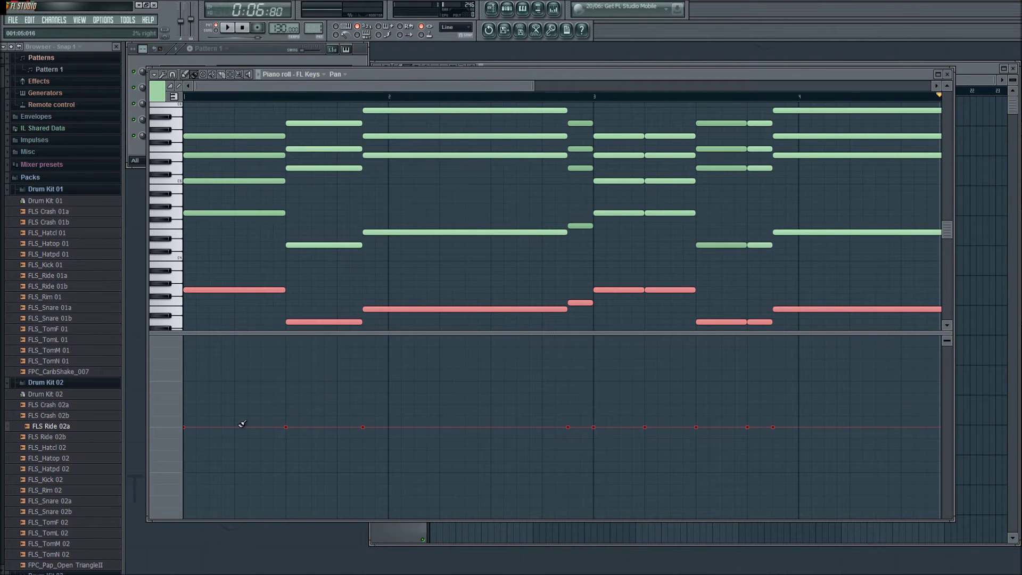
left_click_drag(198, 419, 199, 355)
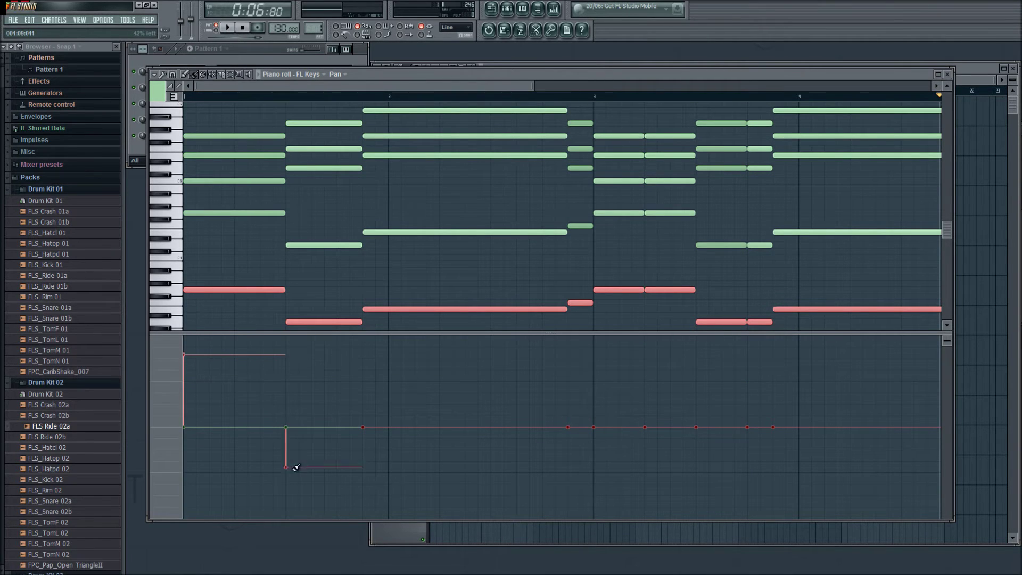
left_click_drag(298, 477, 307, 523)
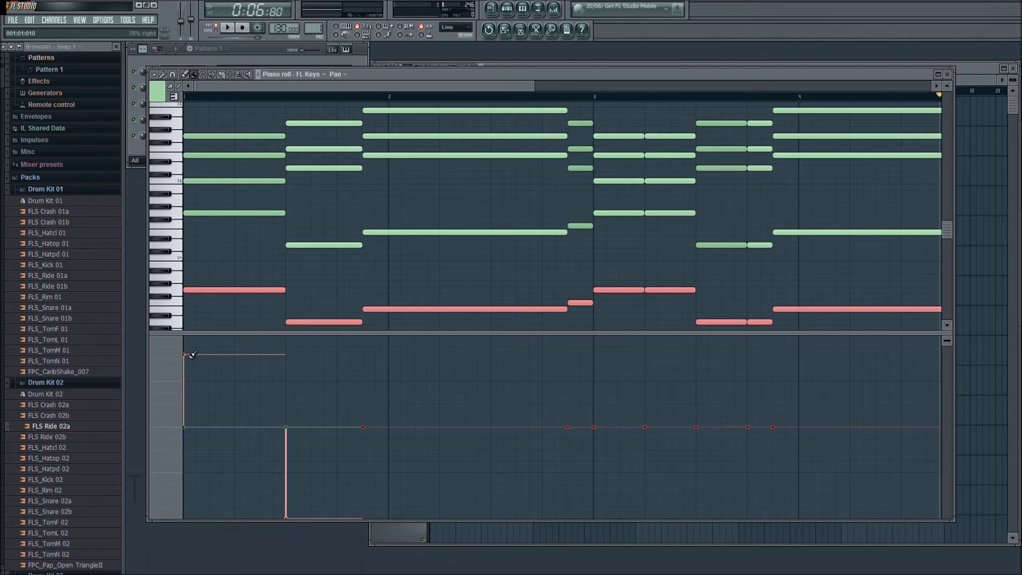
left_click_drag(193, 354, 189, 324)
left_click_drag(364, 412, 327, 303)
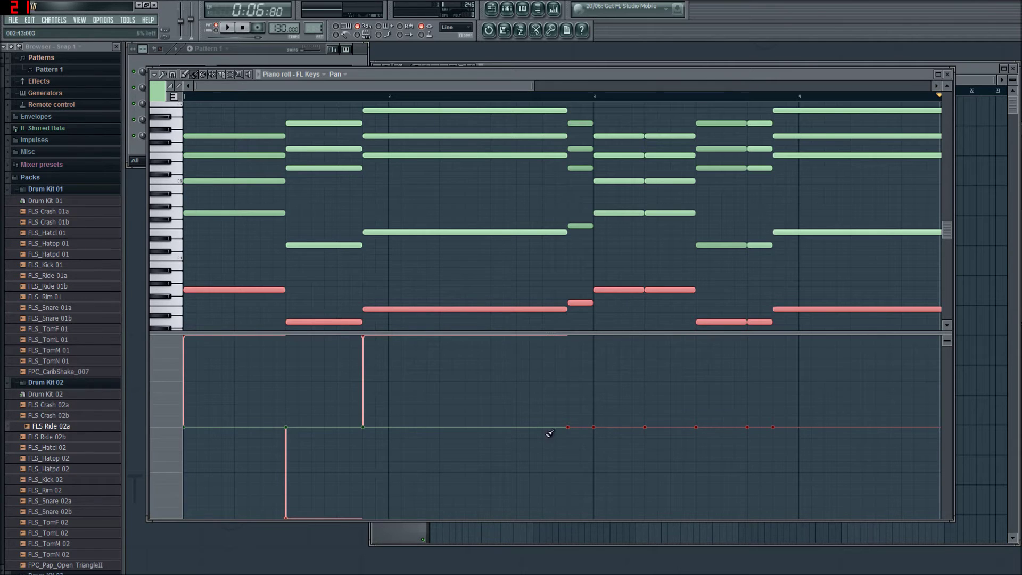
Step: Give the bar-3 notes and last two short notes opposite pans, play, and close the piano roll
left_click_drag(550, 432, 598, 566)
left_click_drag(614, 395, 595, 311)
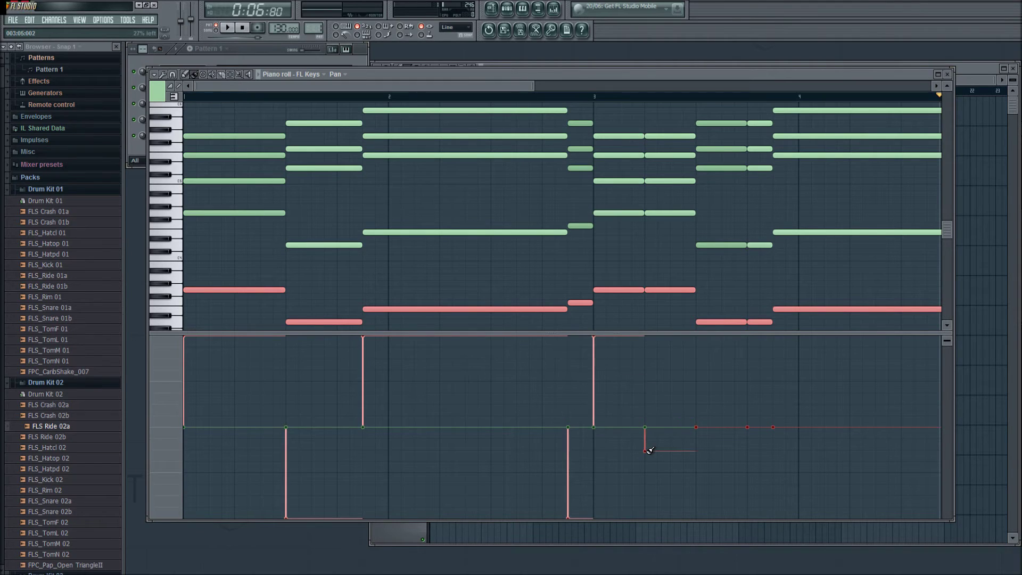
mouse_move(774, 463)
left_mouse_down()
mouse_move(754, 480)
mouse_move(748, 373)
left_mouse_up()
key("space")
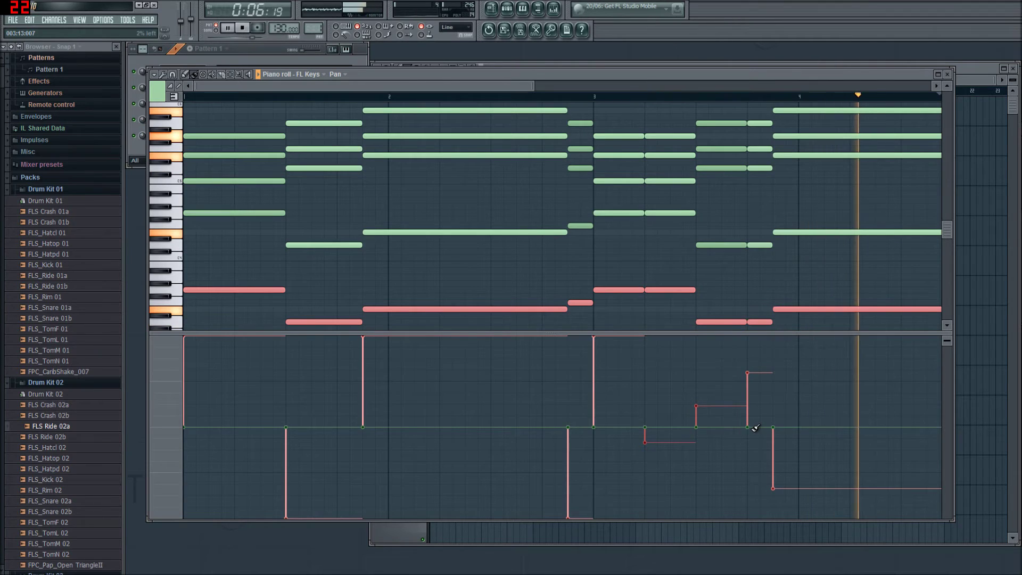
key("space")
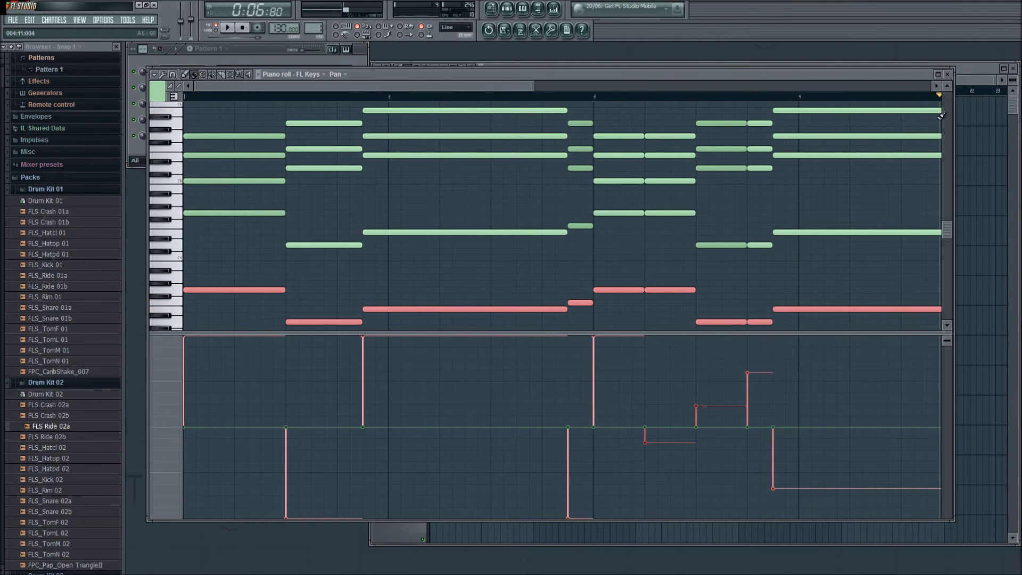
left_click(948, 74)
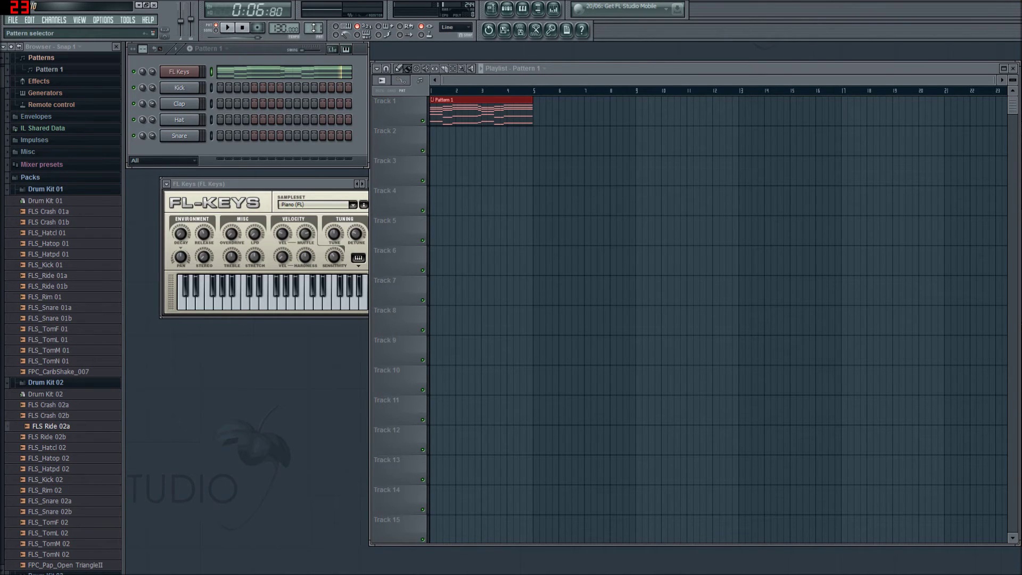
Step: Set the pattern selector to the new empty Pattern 2 and turn on its first kick step
scroll(314, 27, "up", 1)
scroll(313, 28, "up", 20)
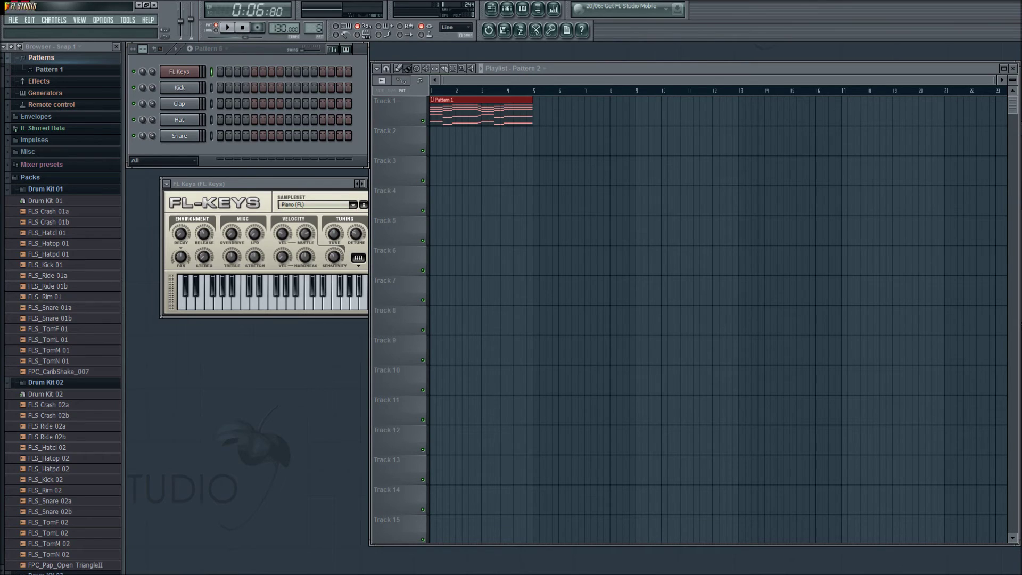
scroll(314, 28, "down", 2)
scroll(314, 28, "up", 20)
scroll(314, 28, "down", 20)
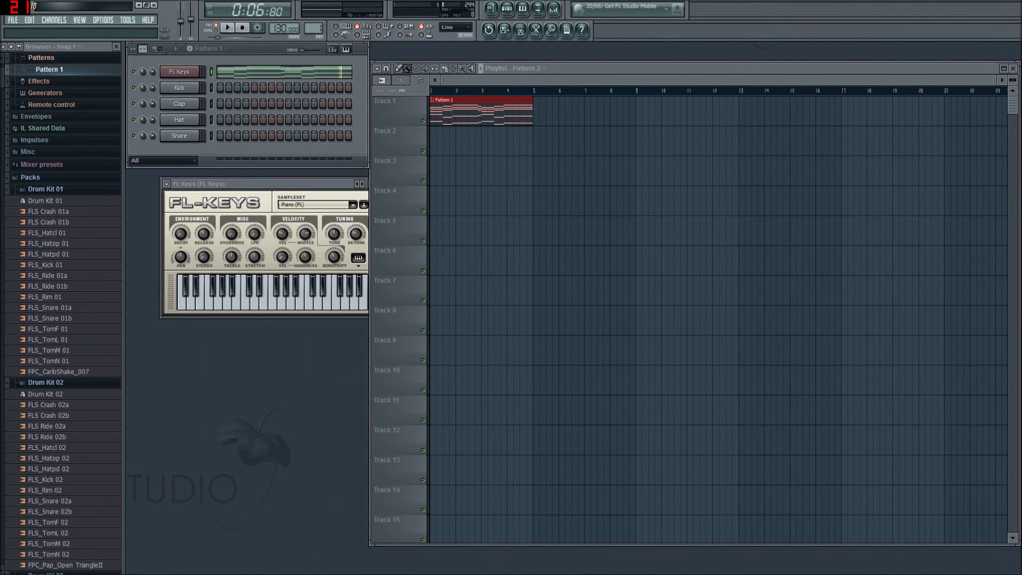
scroll(314, 28, "down", 1)
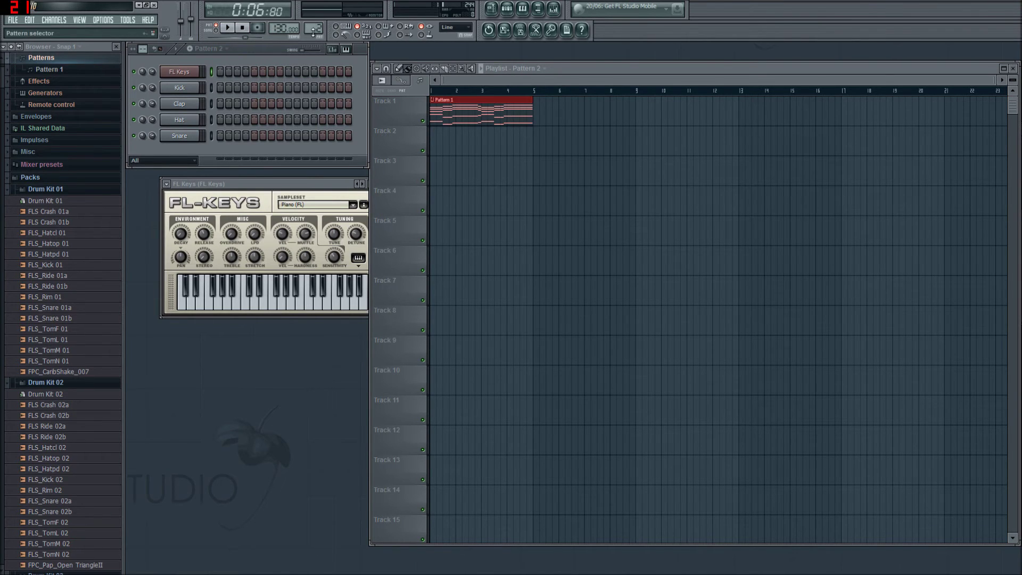
left_click(221, 87)
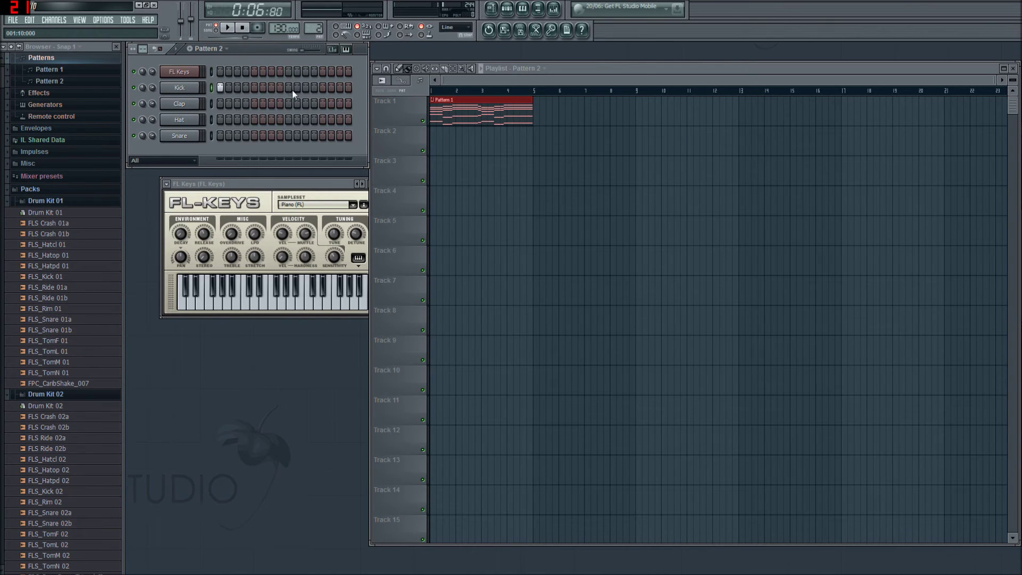
Step: Program kick steps and a 13th-step hat in Pattern 2, preview it, and place it at Track 2 bar 1
left_click(289, 88)
left_click(324, 119)
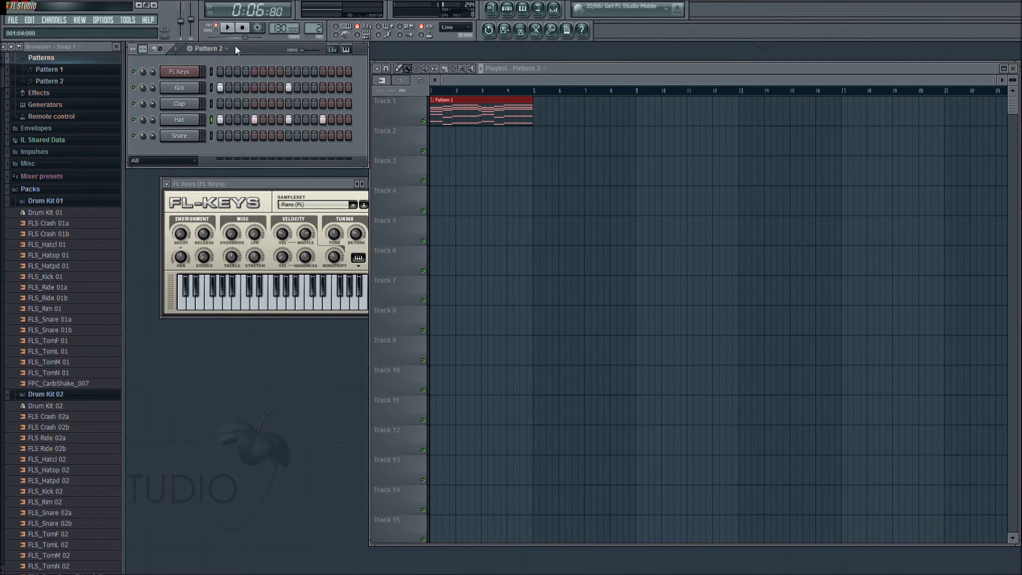
left_click(229, 29)
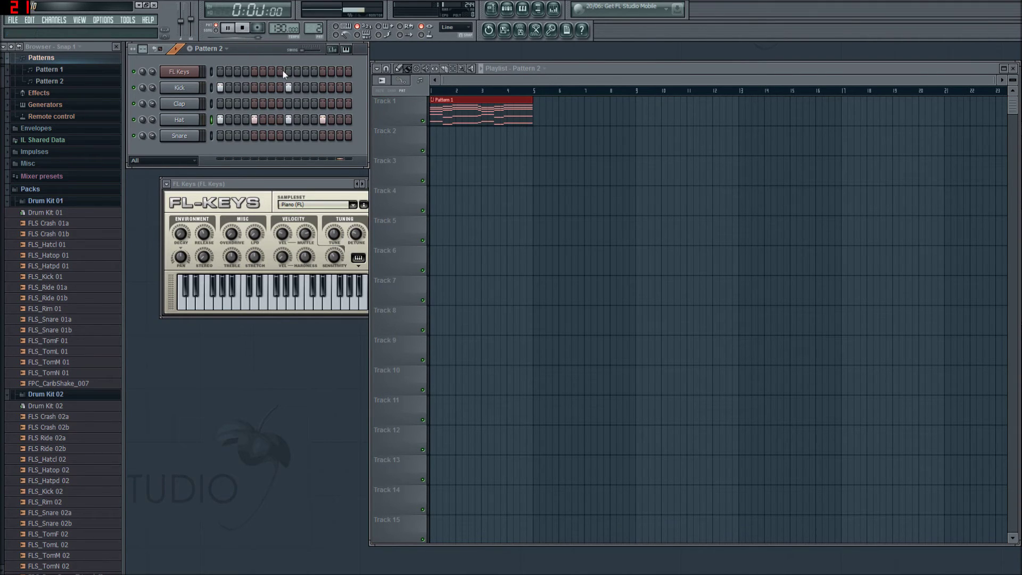
left_click(289, 87)
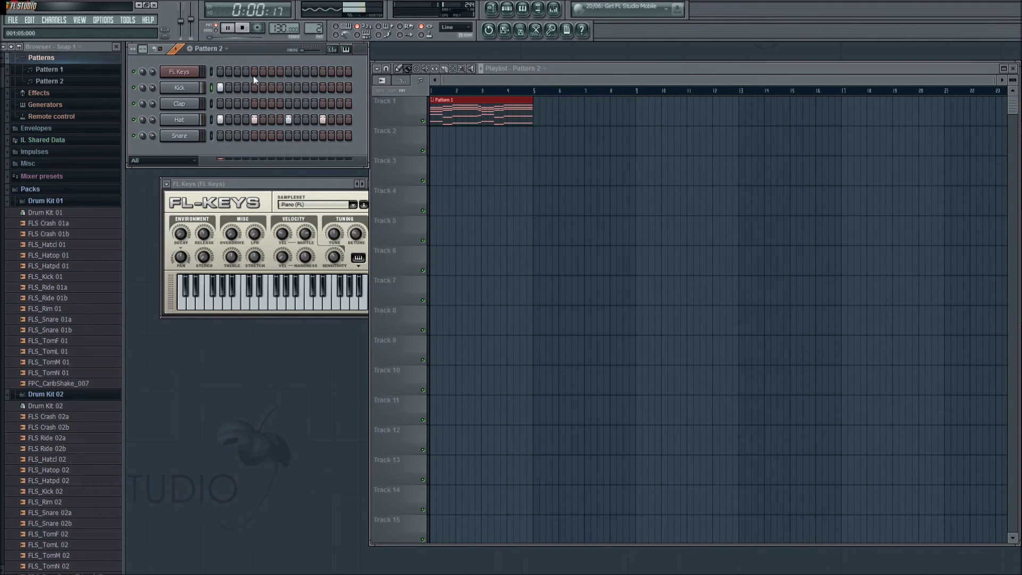
left_click(349, 88)
left_click(340, 88)
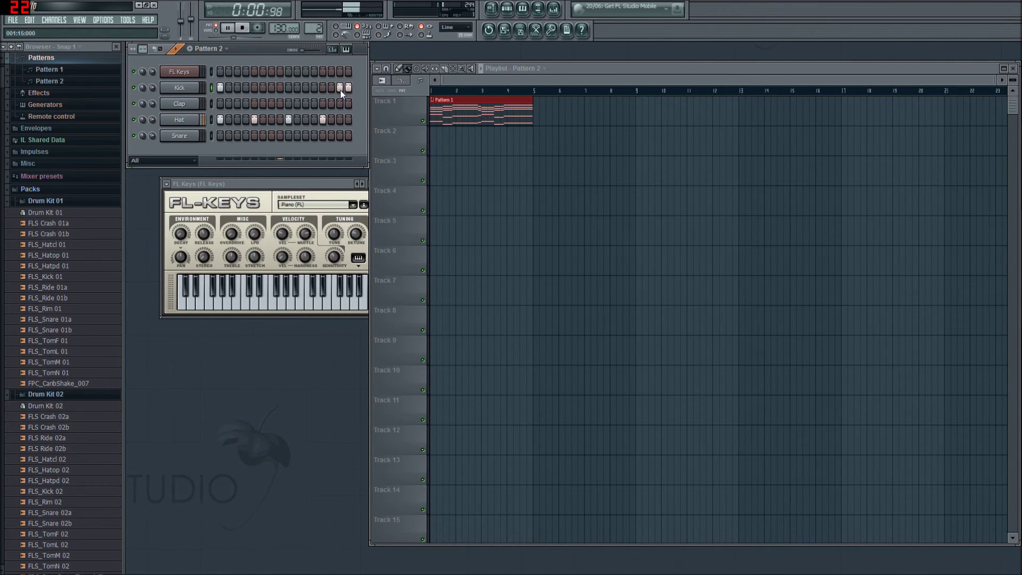
left_click(227, 27)
left_click(438, 137)
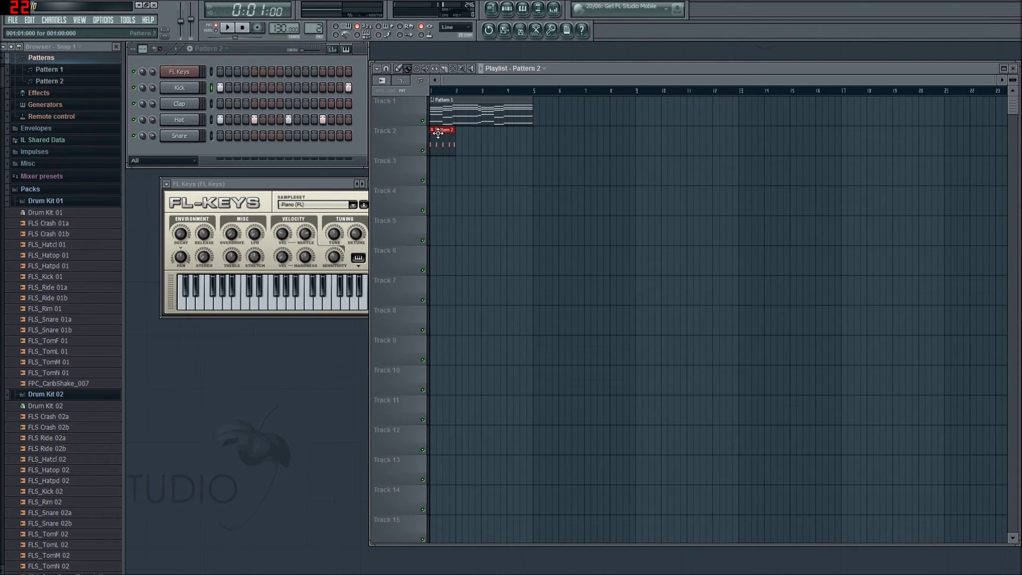
Step: Repeat Pattern 2 along Track 2 through bar 4, removing stray clips from Track 3
left_click_drag(463, 142, 525, 149)
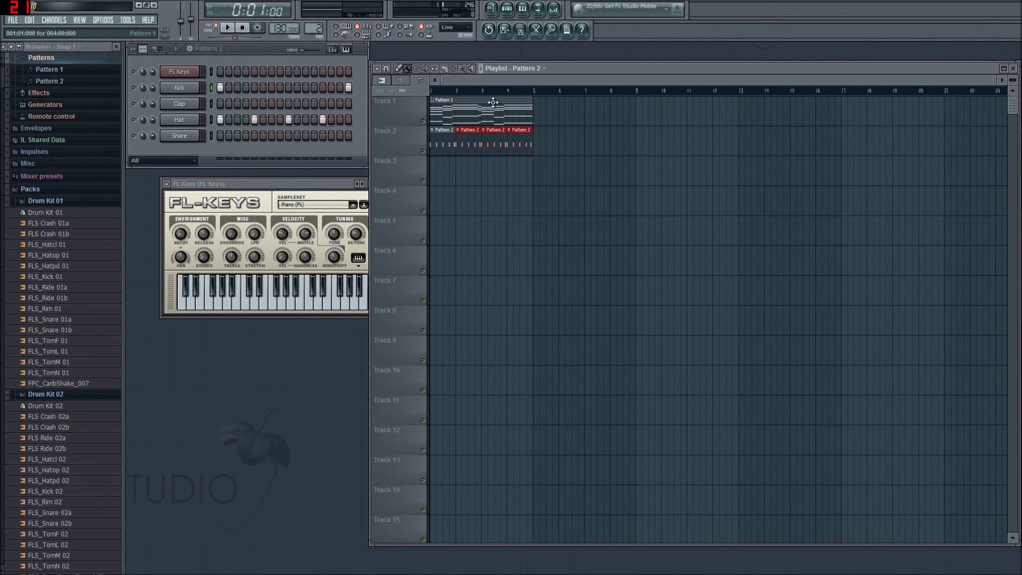
left_click_drag(486, 166, 588, 171)
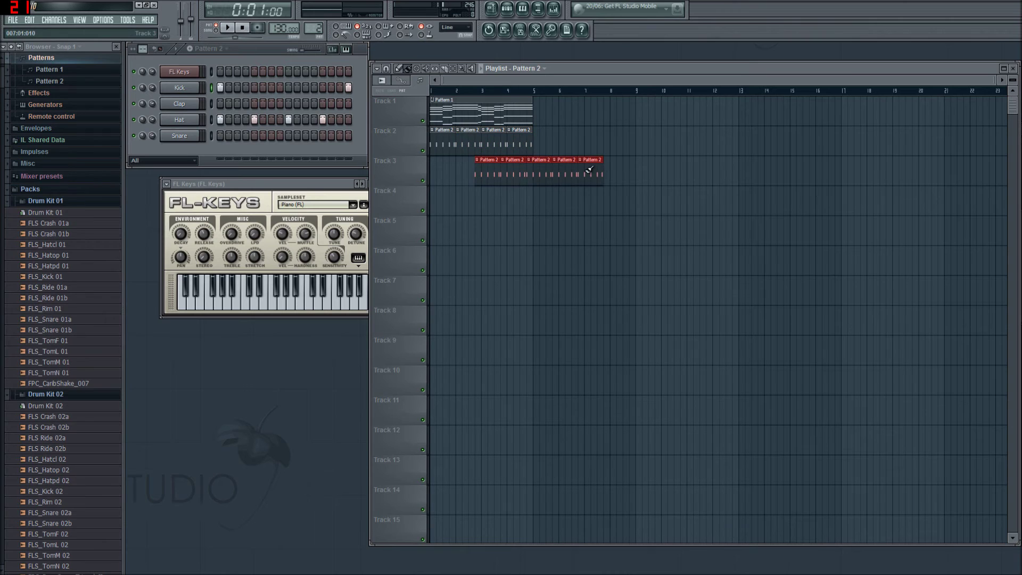
right_click(593, 171)
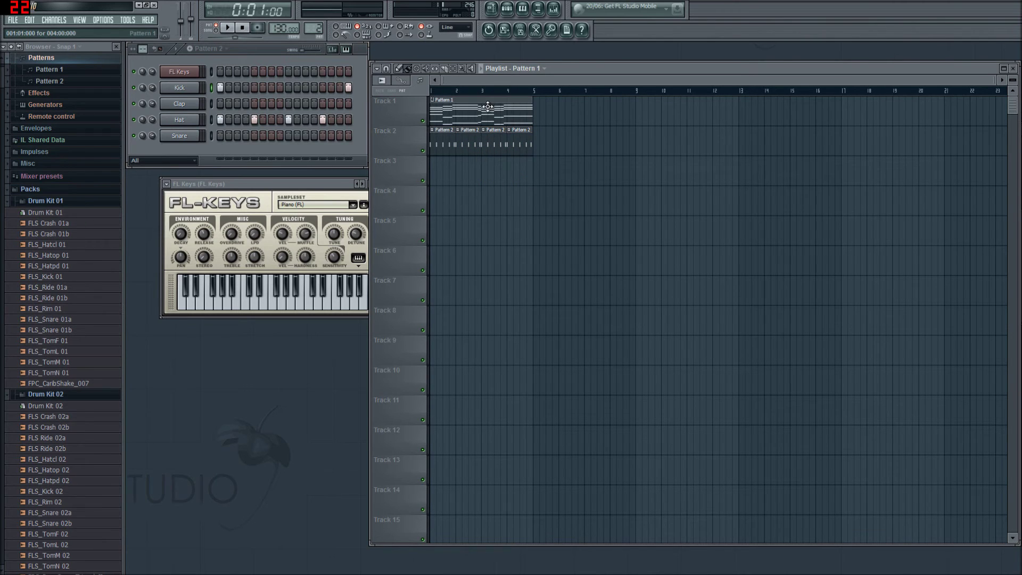
Step: Add Pattern 1 at bar 5, repeat Pattern 2 on bars 5–9, and play in SONG mode
left_click(542, 106)
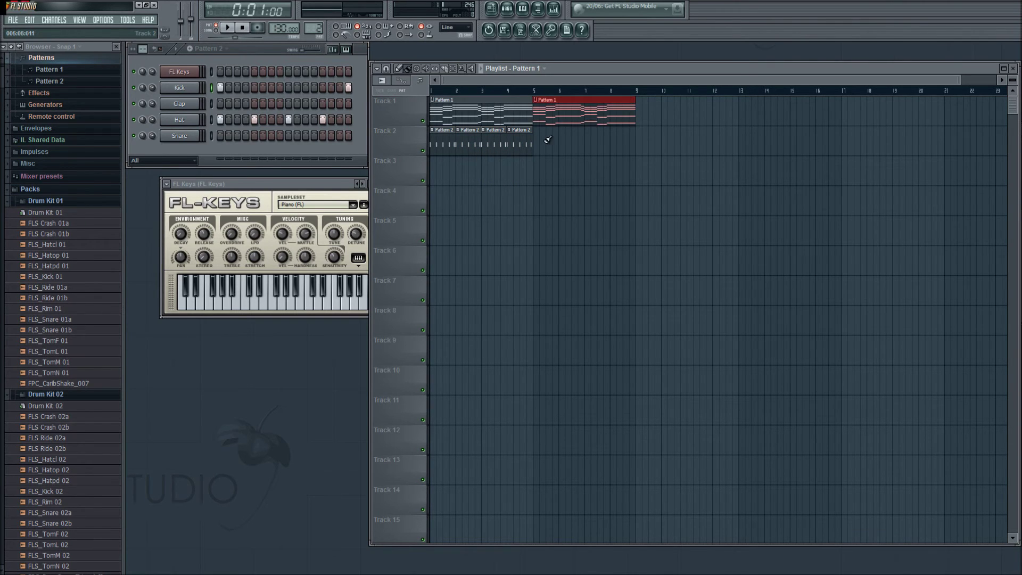
left_click(513, 139)
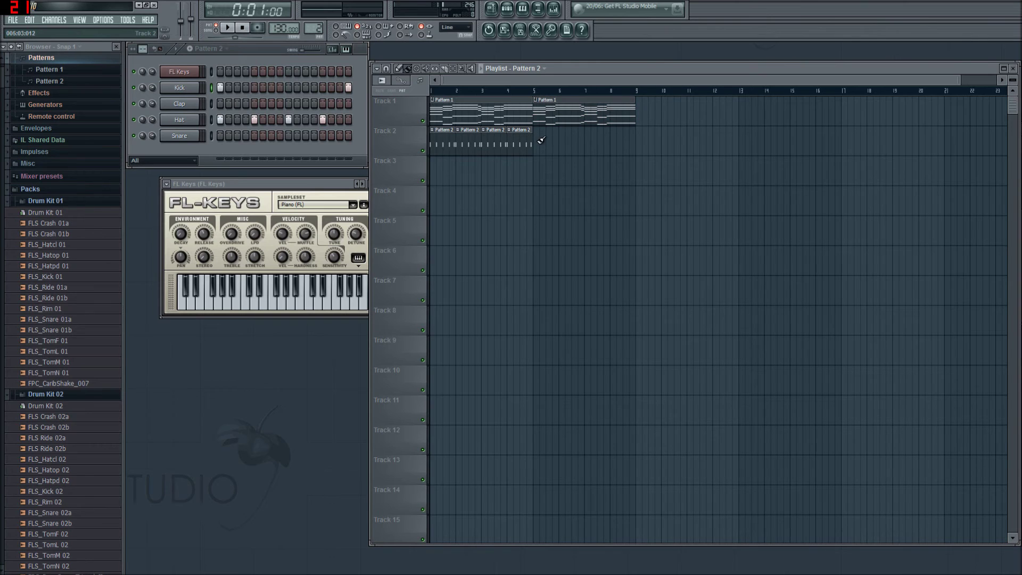
left_click_drag(542, 140, 624, 140)
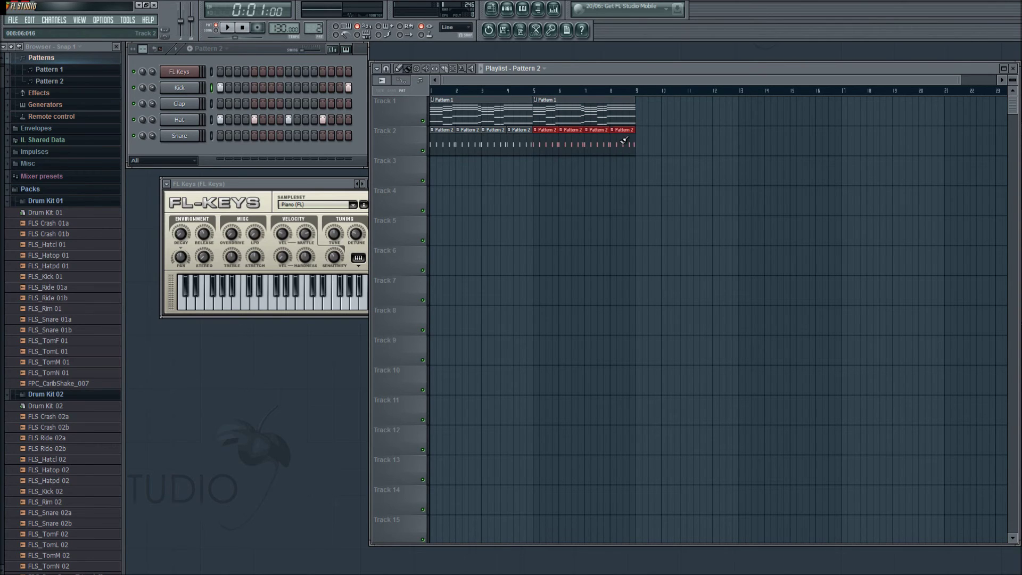
left_click(222, 33)
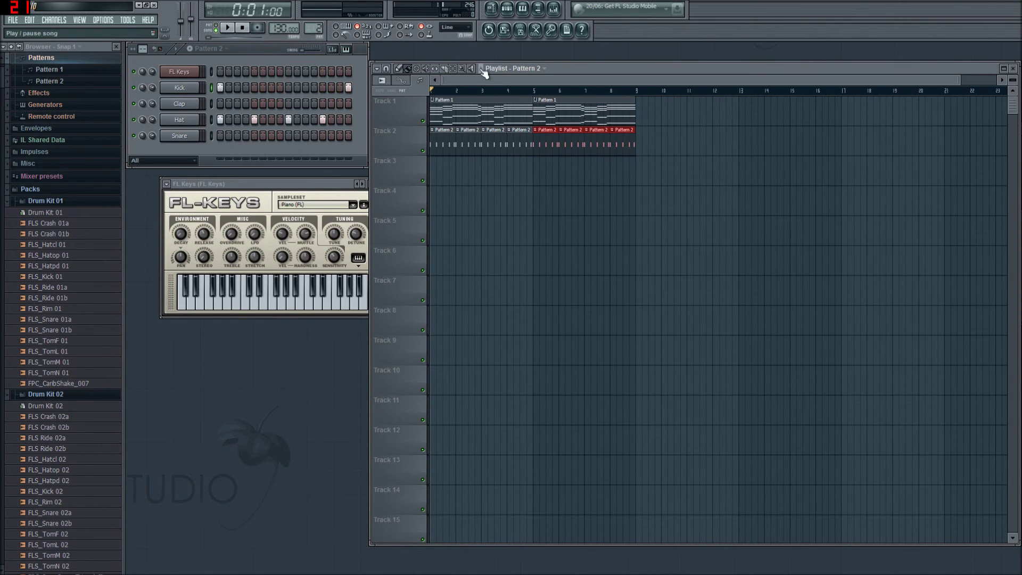
key("space")
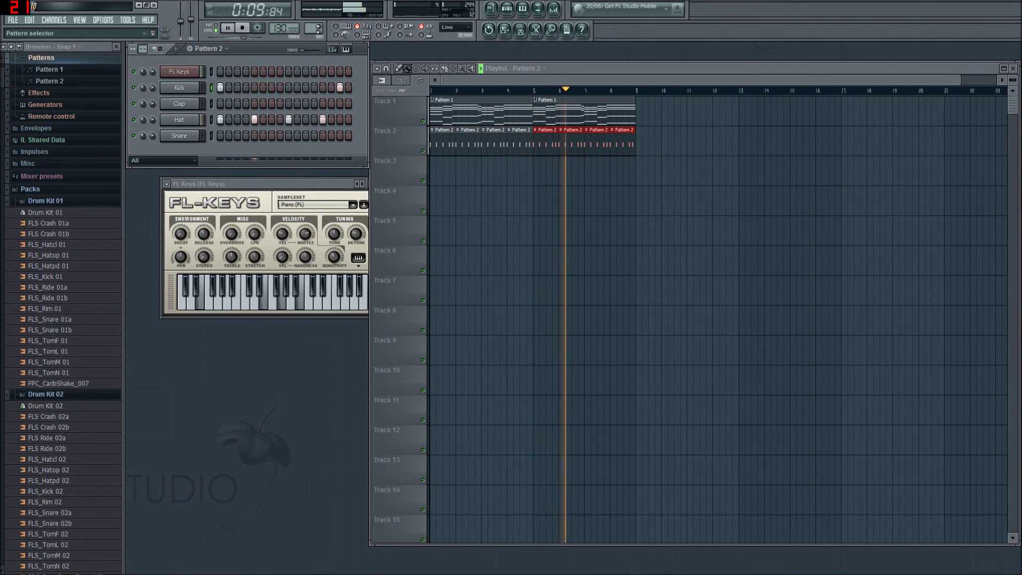
Step: Create Pattern 3 with all 16 snare steps and place it on Track 3 at bar 8
key("F4")
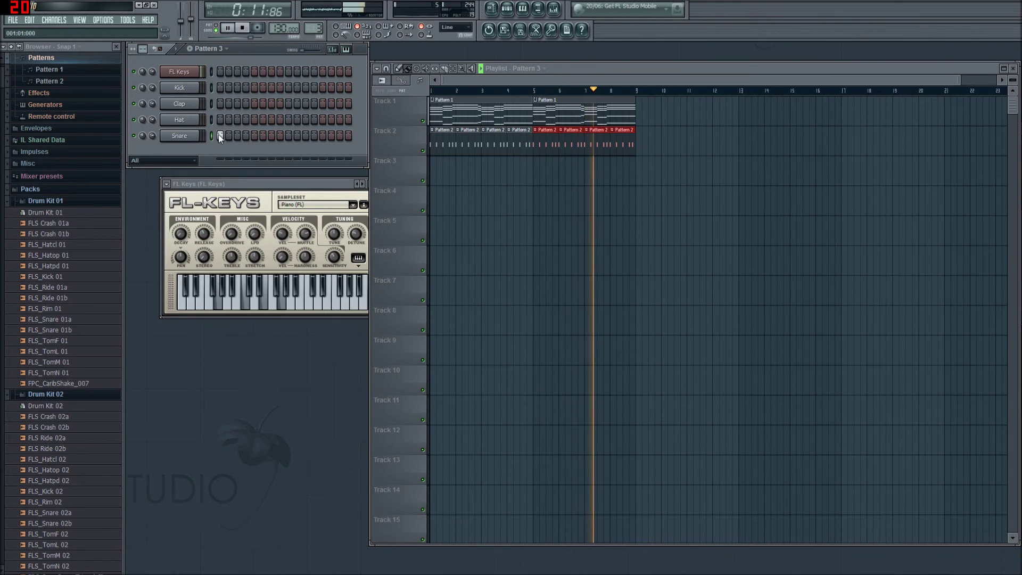
left_click_drag(219, 134, 348, 135)
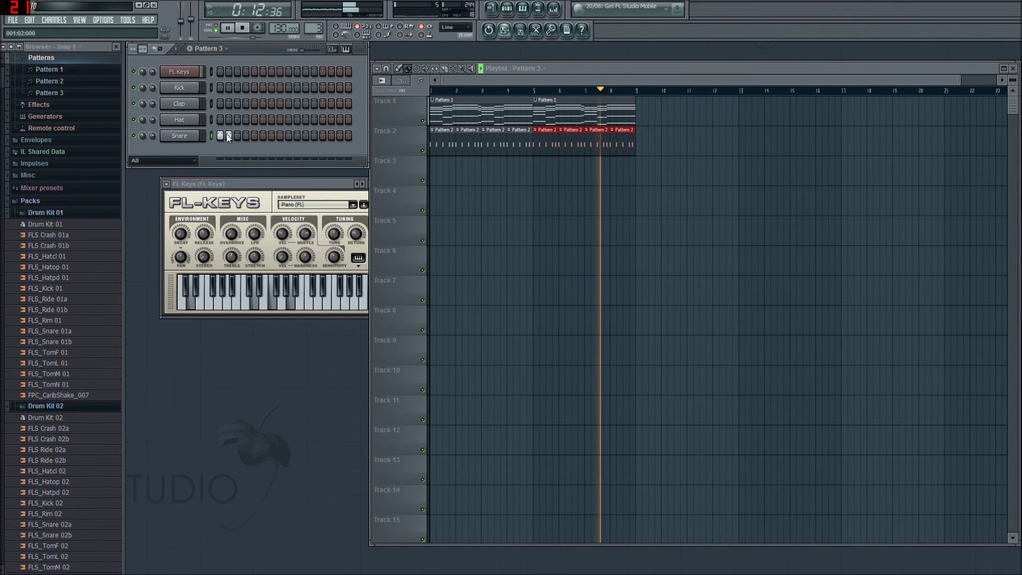
left_click(615, 174)
key("space")
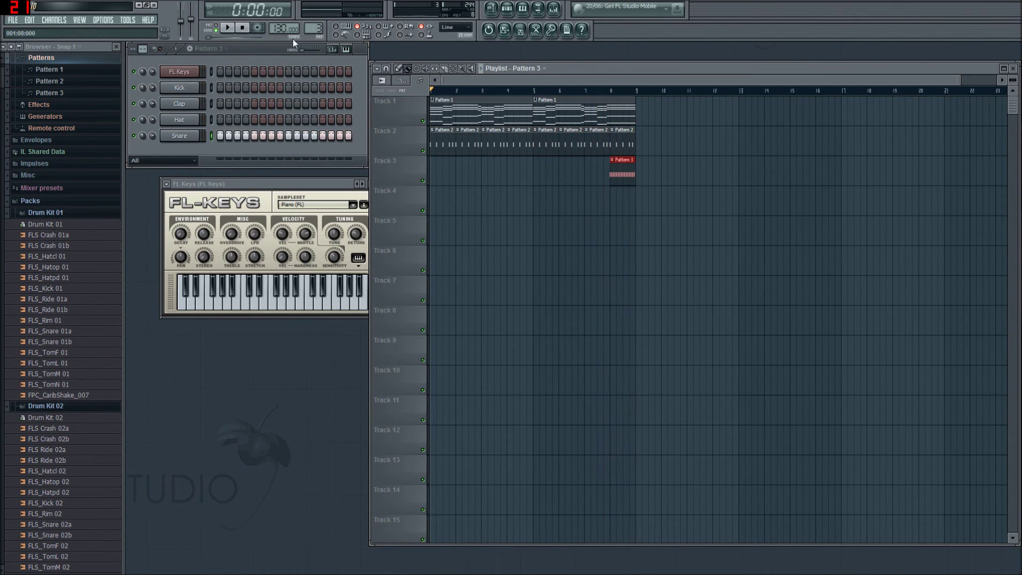
Step: Create Pattern 4 with a single snare step and repeat it along Track 3 from bar 9
key("F4")
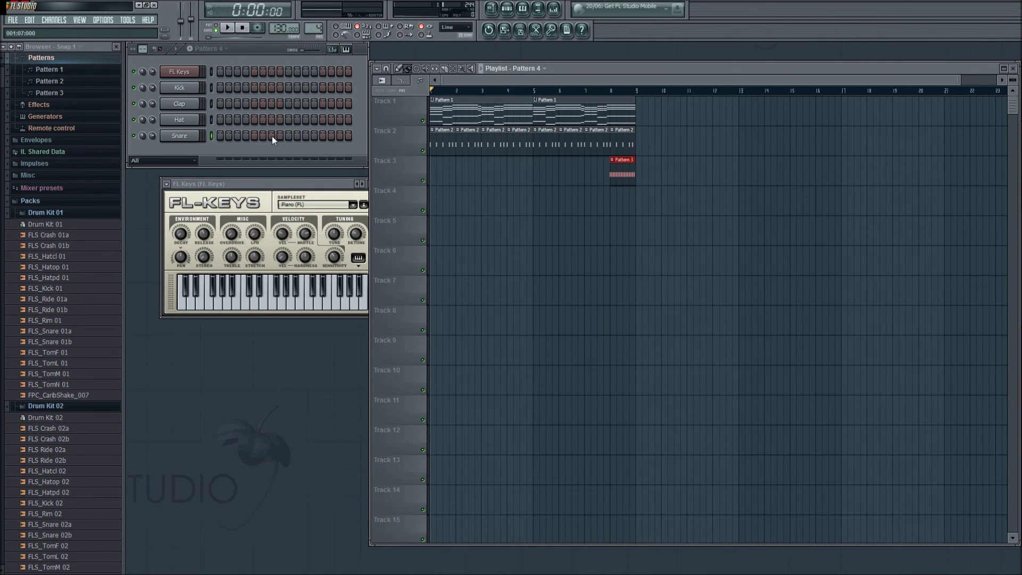
left_click(289, 137)
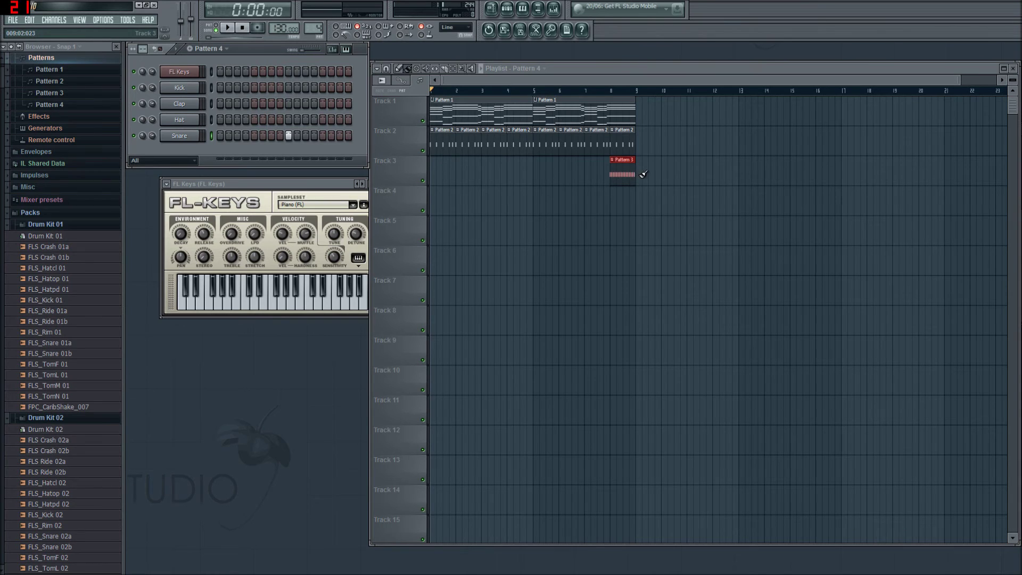
left_click_drag(643, 174, 859, 175)
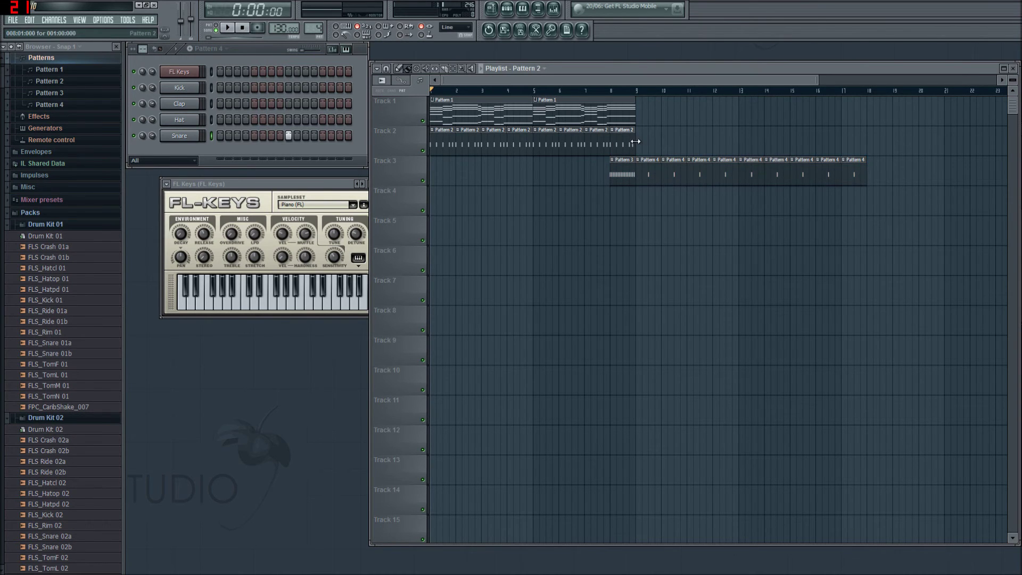
Step: Extend Pattern 2 to bar 18 and Pattern 1 across bars 9–17, then play from bar 7
left_click_drag(636, 142, 862, 145)
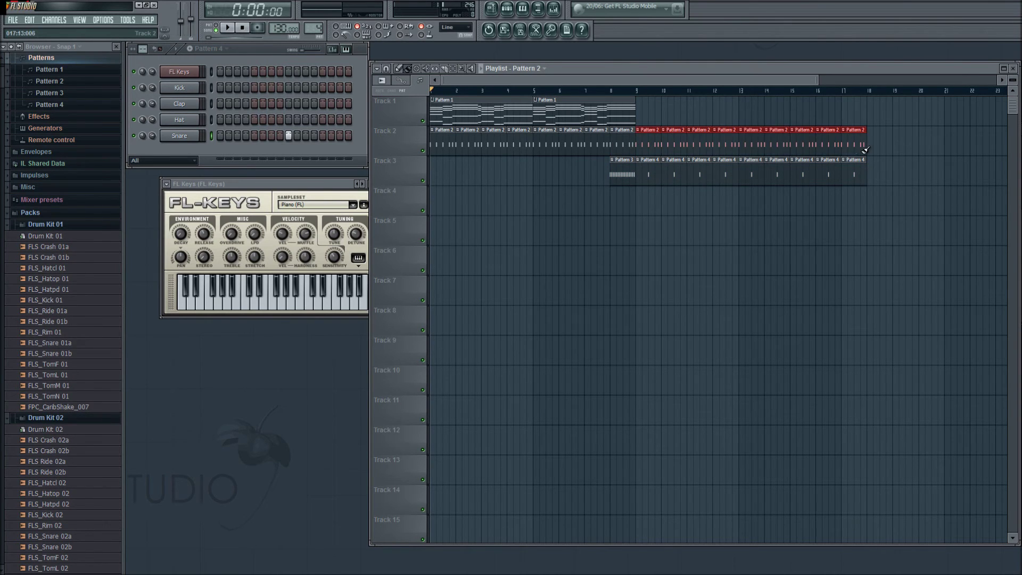
left_click(621, 117)
left_click_drag(641, 116, 783, 113)
key("space")
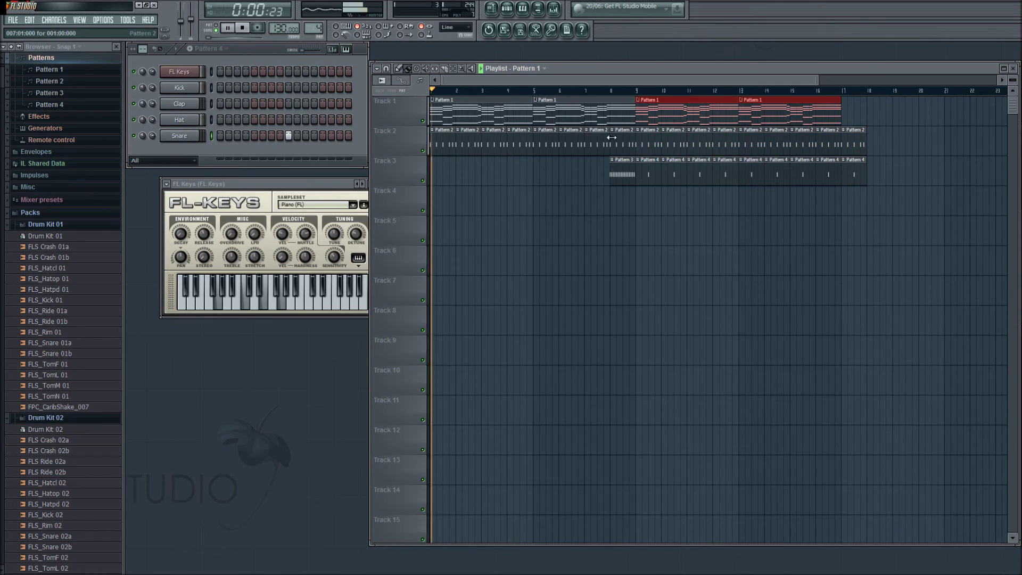
left_click(577, 90)
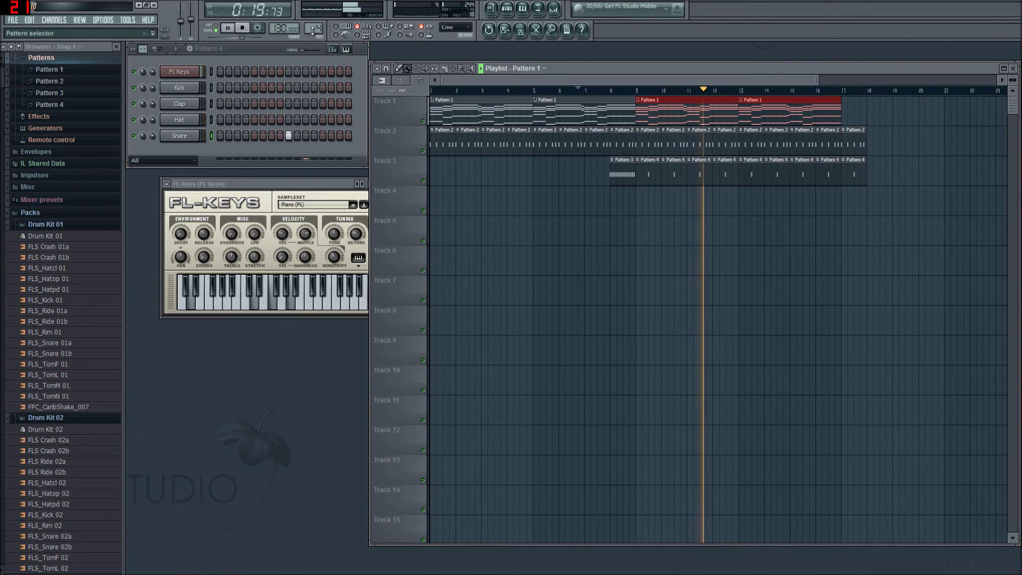
key("space")
scroll(313, 30, "up", 1)
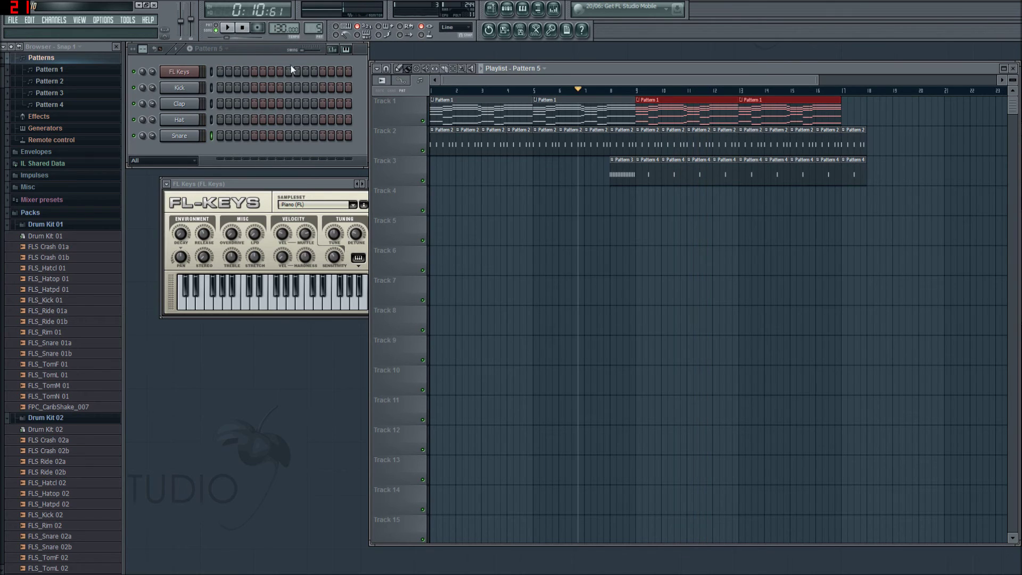
Step: Add a clap hit to Pattern 5 and fill Track 4 with it from bar 9 to 17
left_click(238, 104)
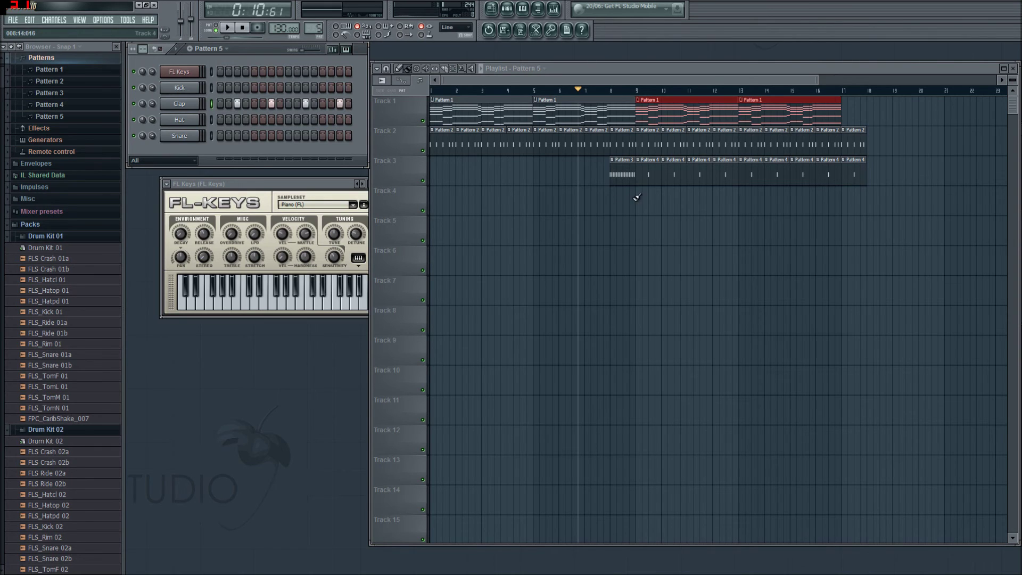
left_click_drag(643, 196, 818, 196)
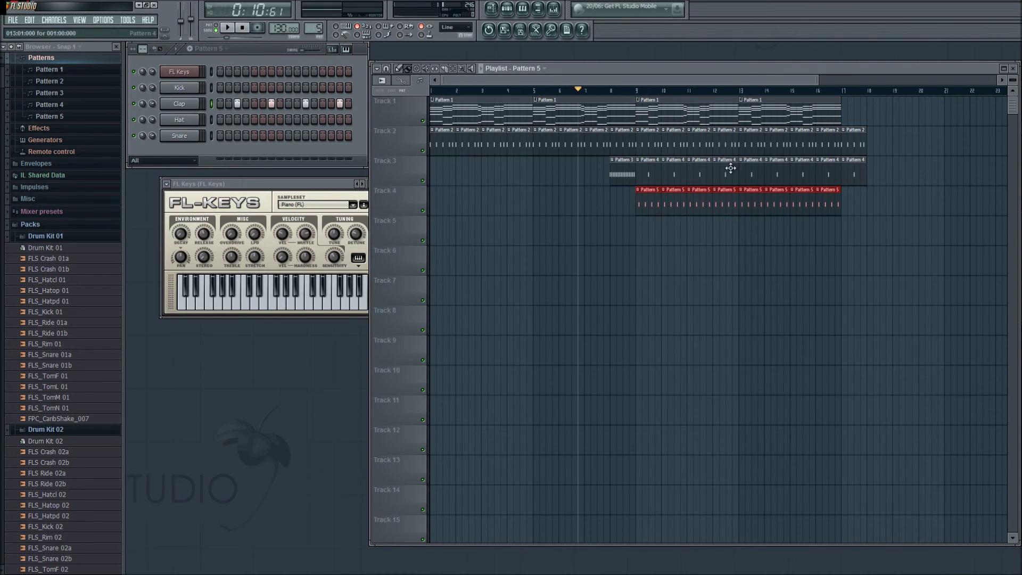
key("space")
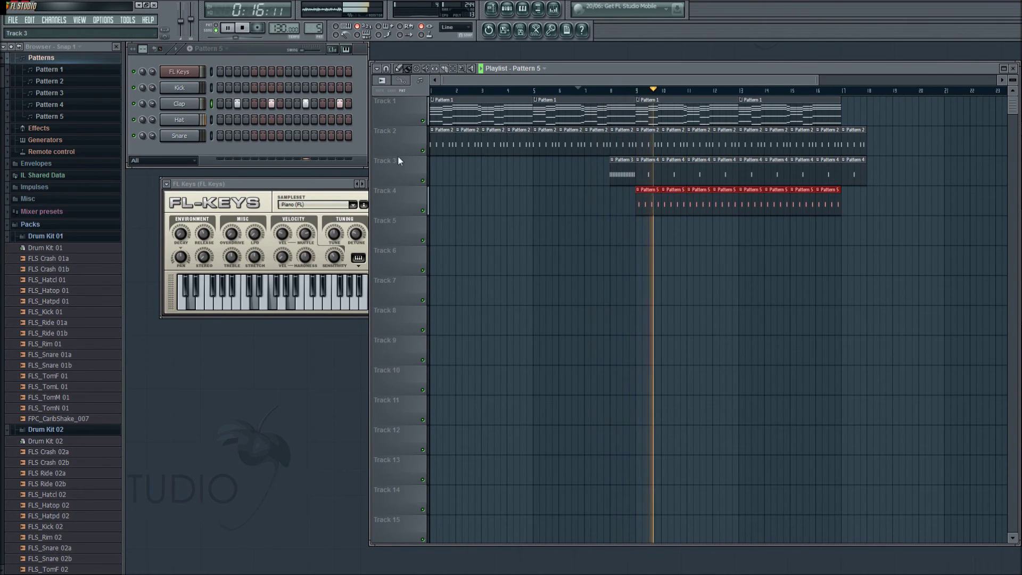
key("space")
Step: Replace Pattern 5's two clap hits with hi-hat hits, including the first step, and play
left_click(237, 103)
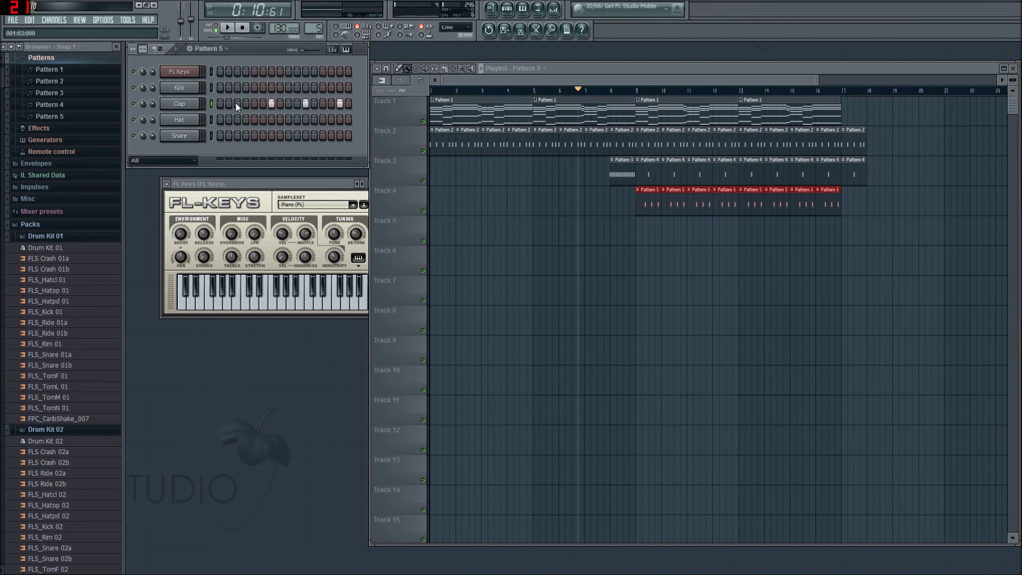
left_click(340, 104)
left_click(238, 121)
left_click(220, 120)
key("space")
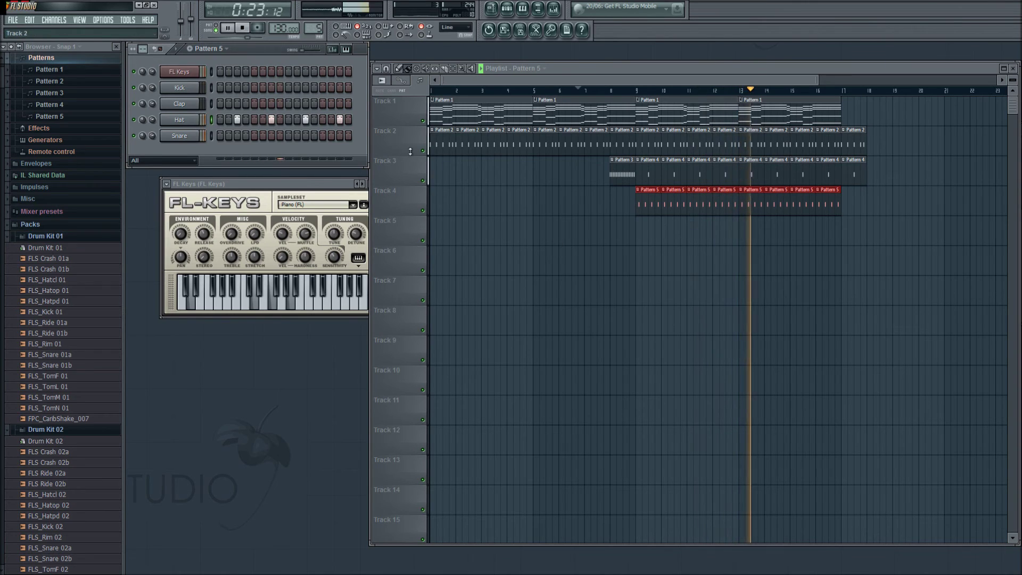
key("space")
Step: Audition the arrangement, then add a kick hit to Pattern 6
scroll(315, 28, "up", 1)
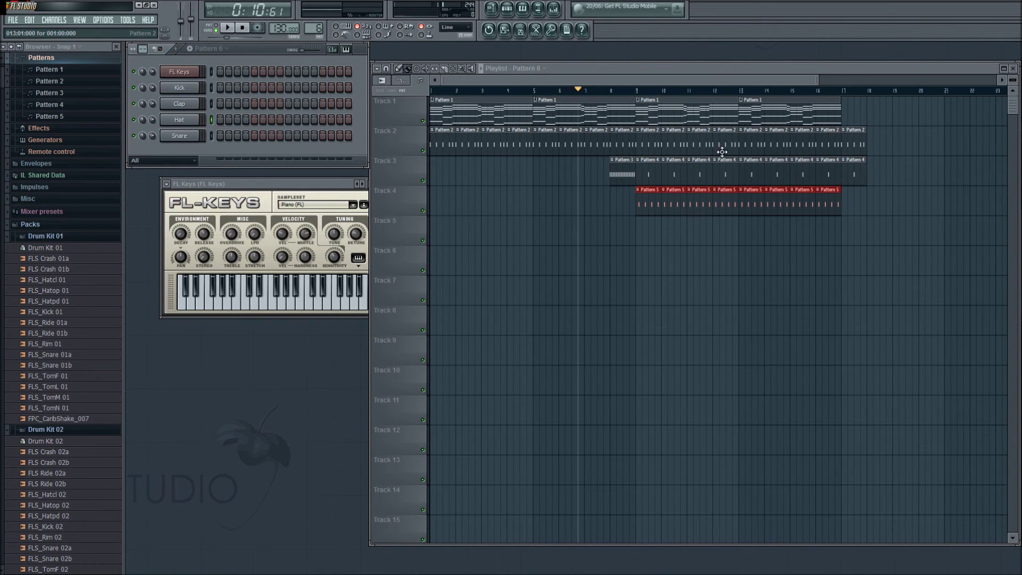
key("space")
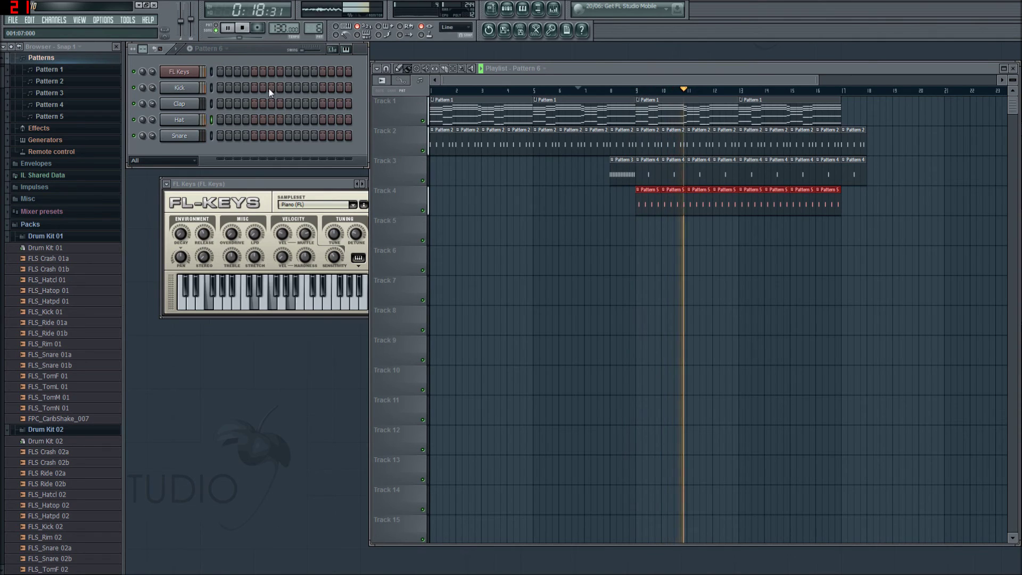
key("space")
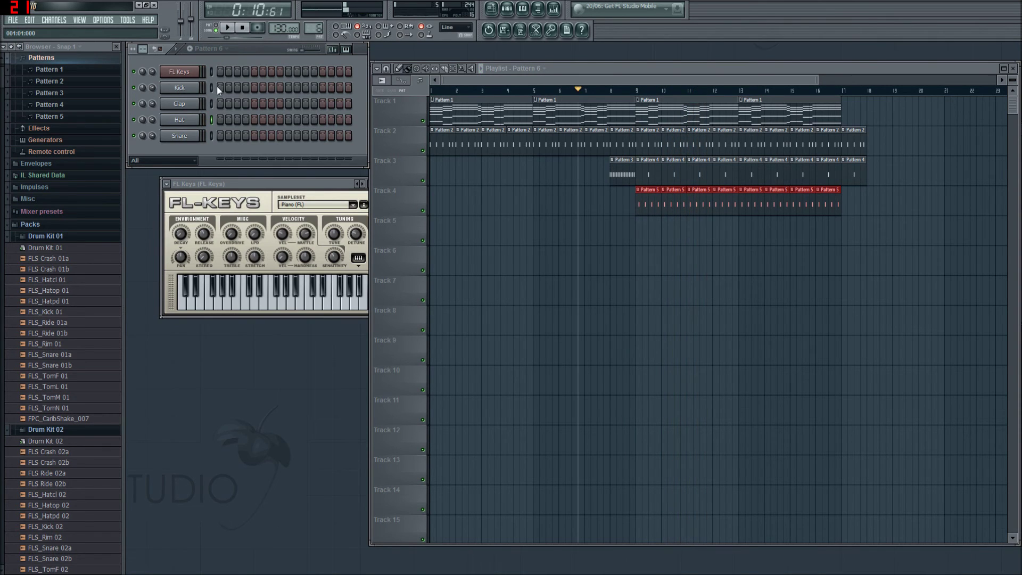
left_click(245, 87)
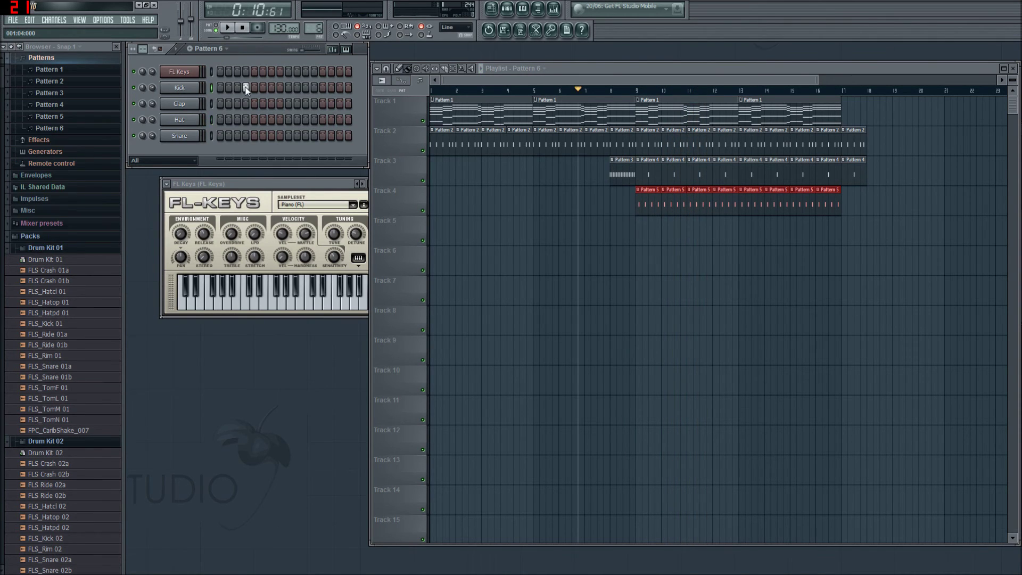
Step: Place a Pattern 6 clip on Track 5 and shift it one bar later to bar 11
key("space")
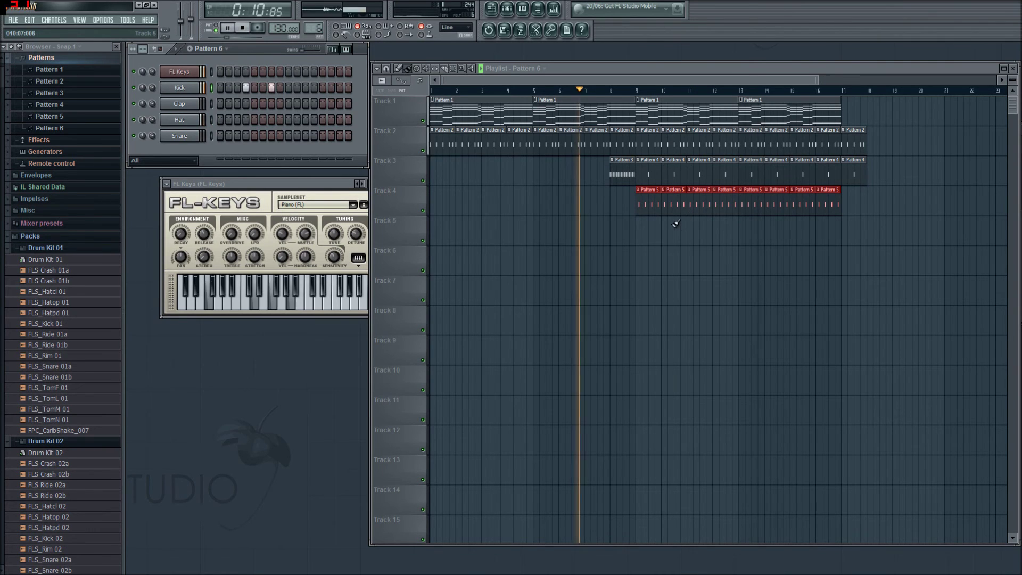
left_click(675, 232)
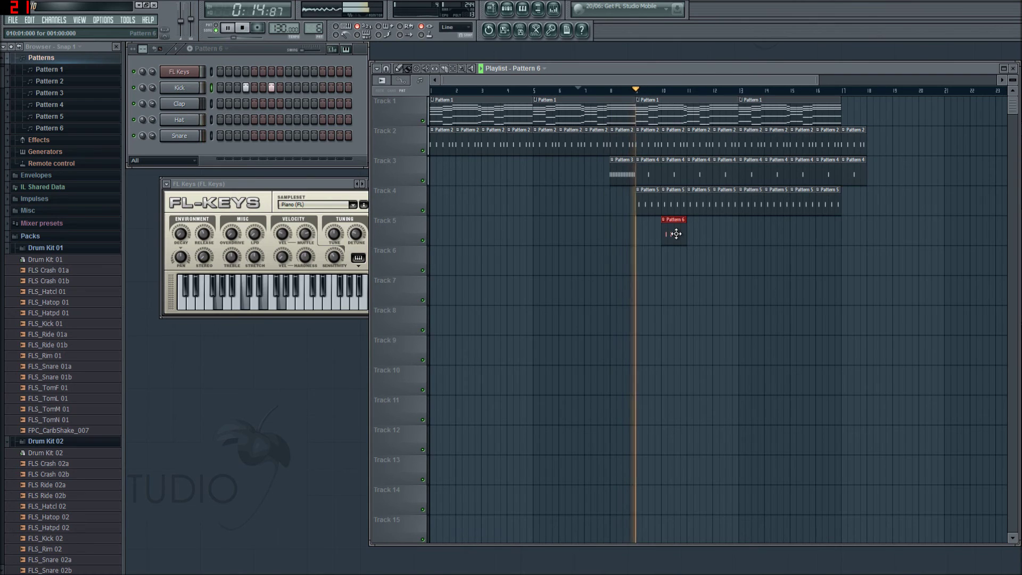
left_click_drag(676, 233, 702, 236)
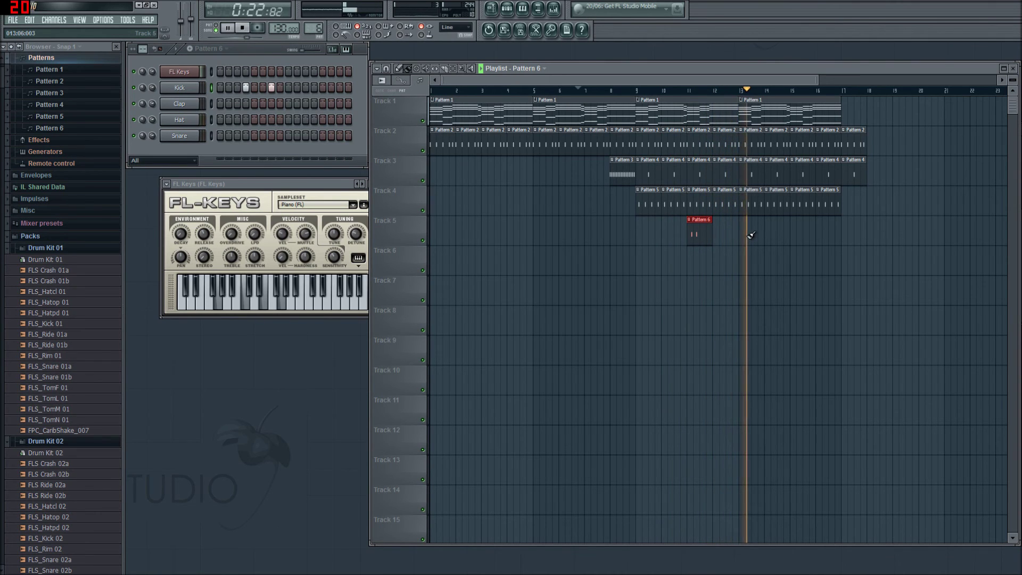
key("space")
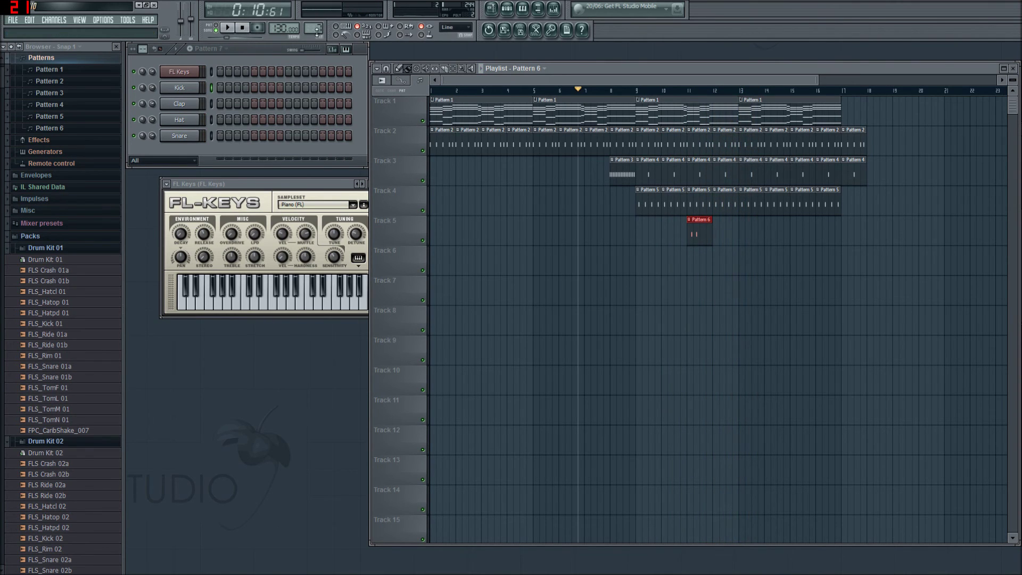
Step: Build the Pattern 7 fill with a snare on step 15 and kick hits around step 13
left_click(339, 135)
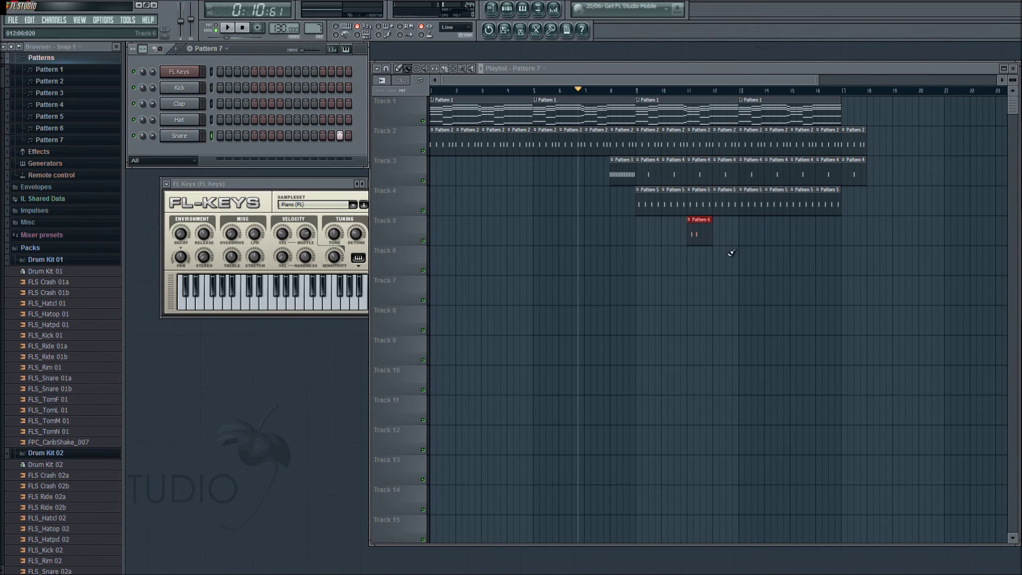
key("space")
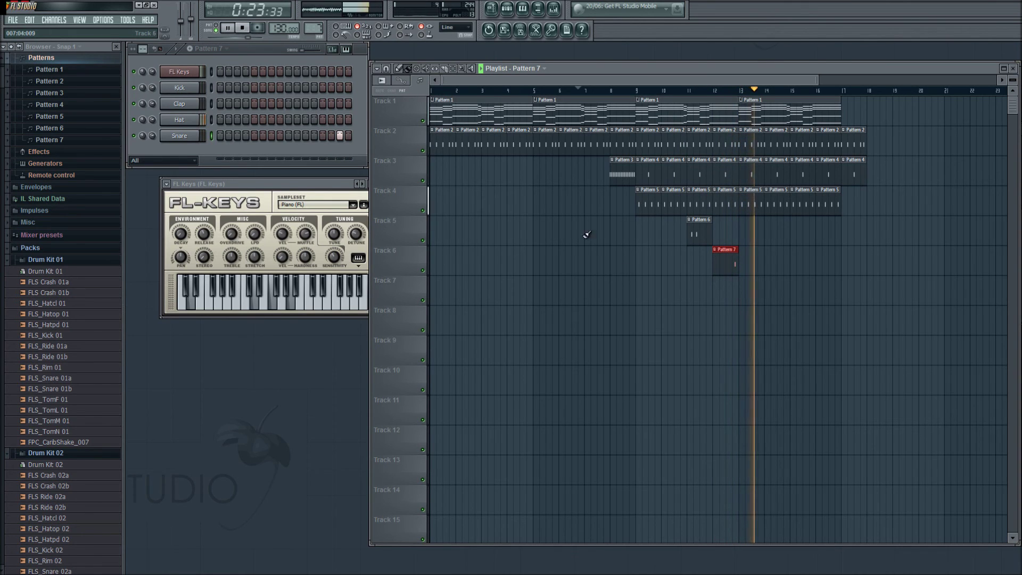
left_click(323, 87)
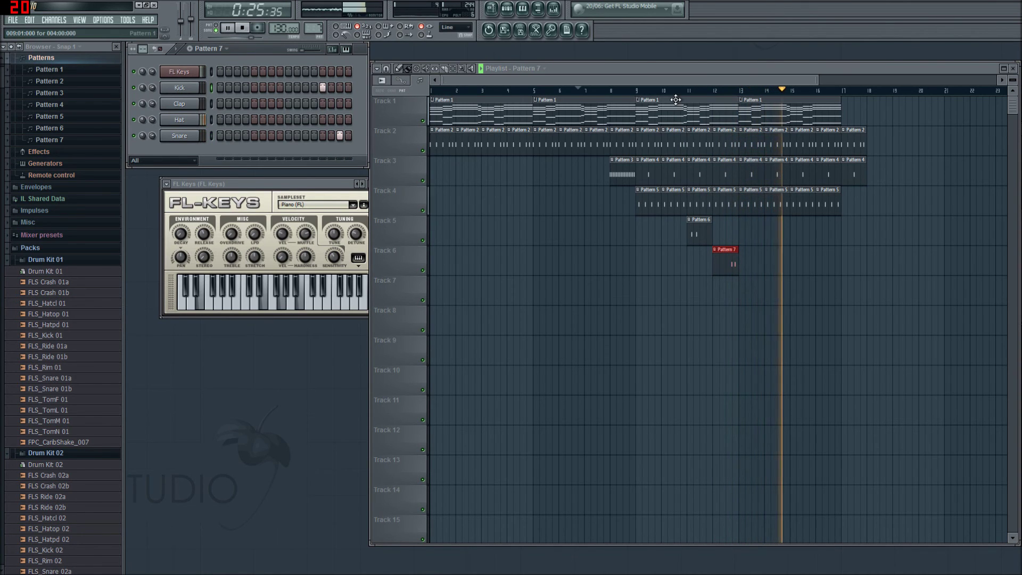
left_click(713, 90)
left_click(666, 90)
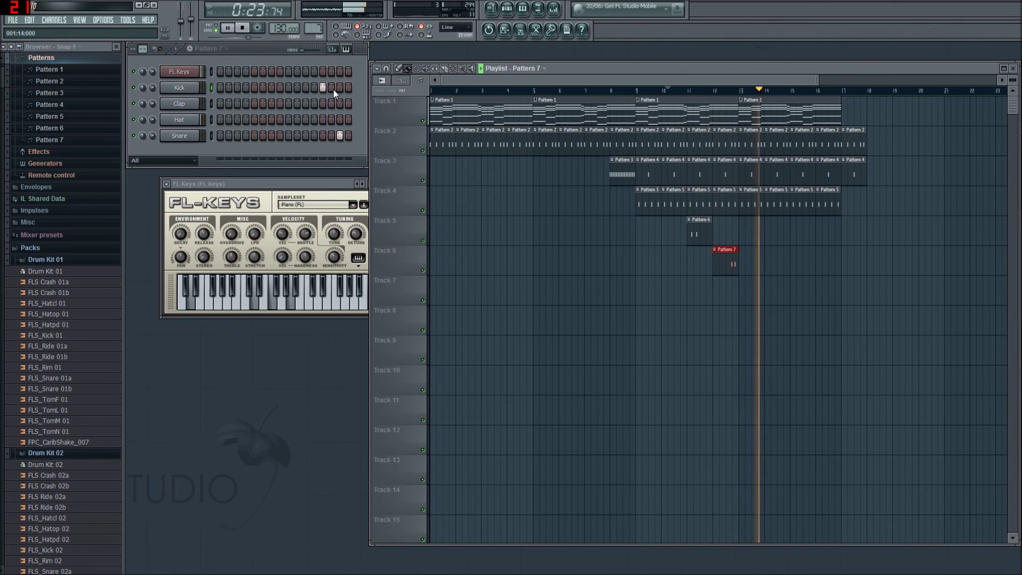
left_click(698, 91)
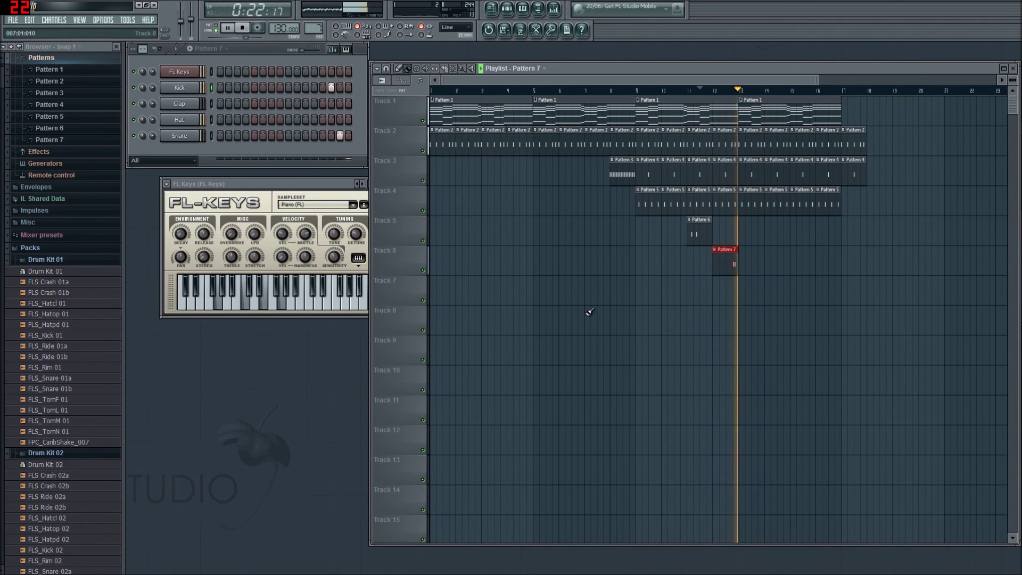
left_click(315, 87)
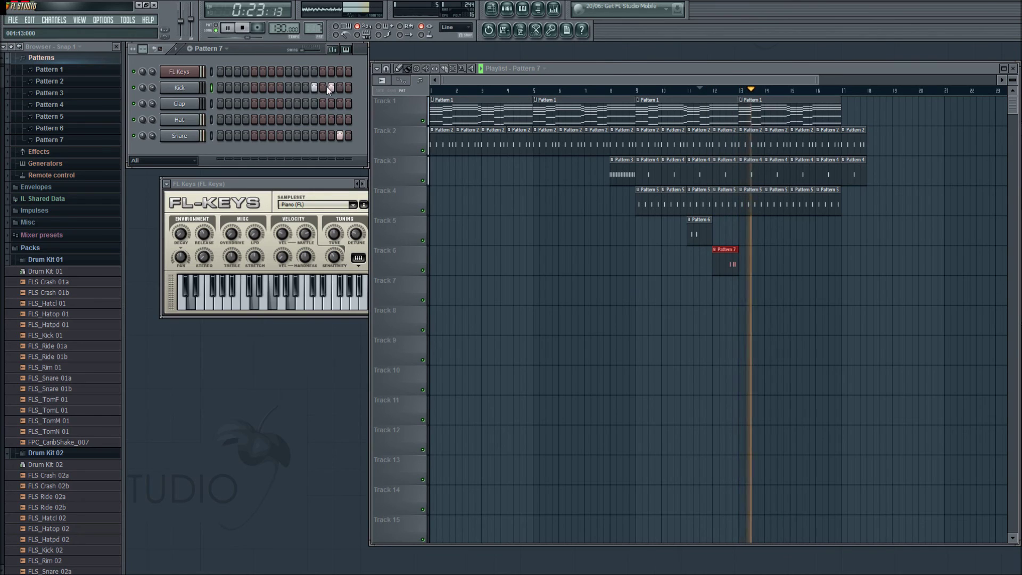
left_click(697, 91)
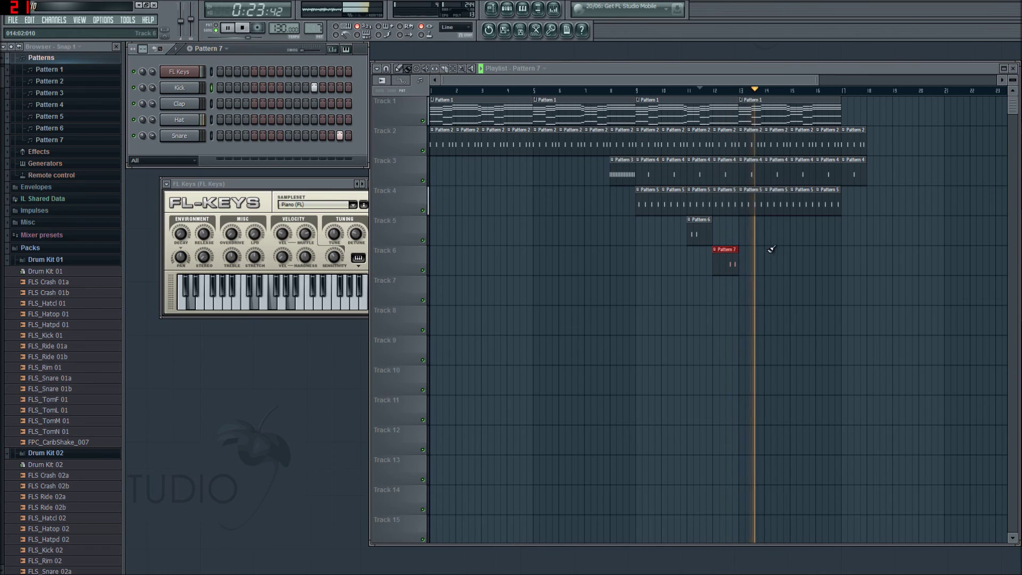
Step: Repeat the fills with Pattern 6 on Track 5 at bar 15 and Pattern 7 on Track 6 at bar 16
left_click(696, 228)
left_click(799, 224)
left_click(722, 266)
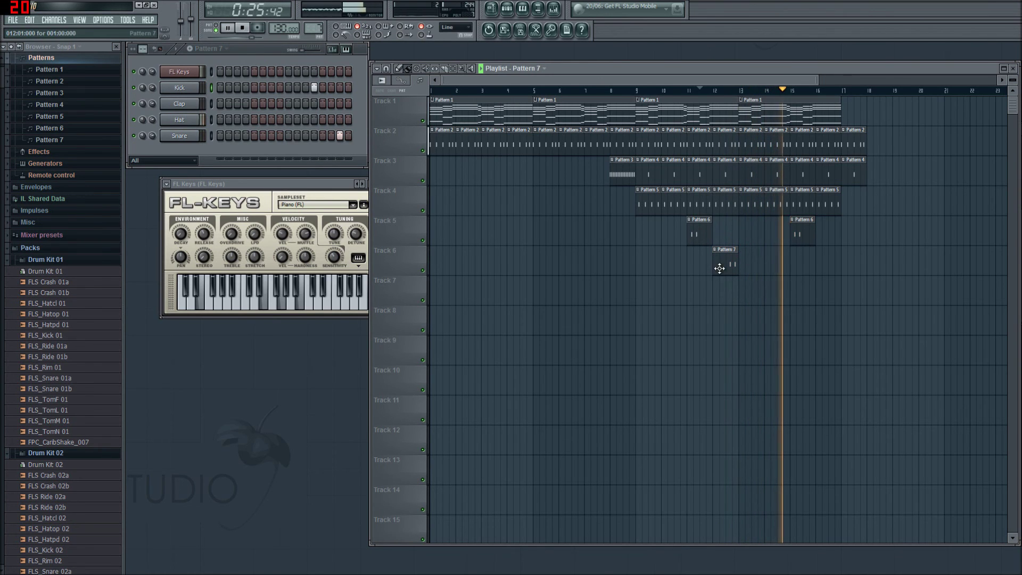
left_click(824, 263)
left_click(620, 174)
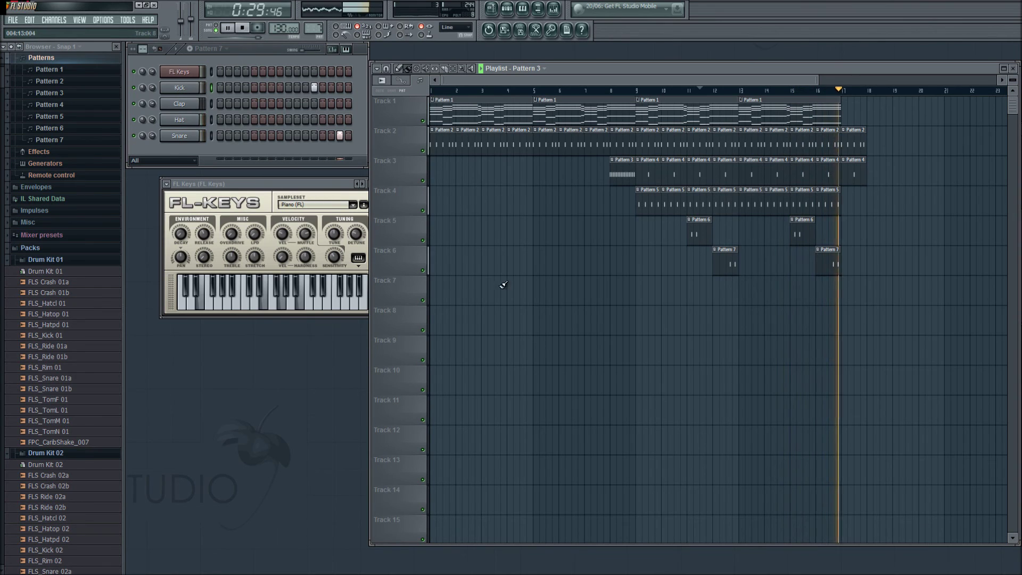
key("space")
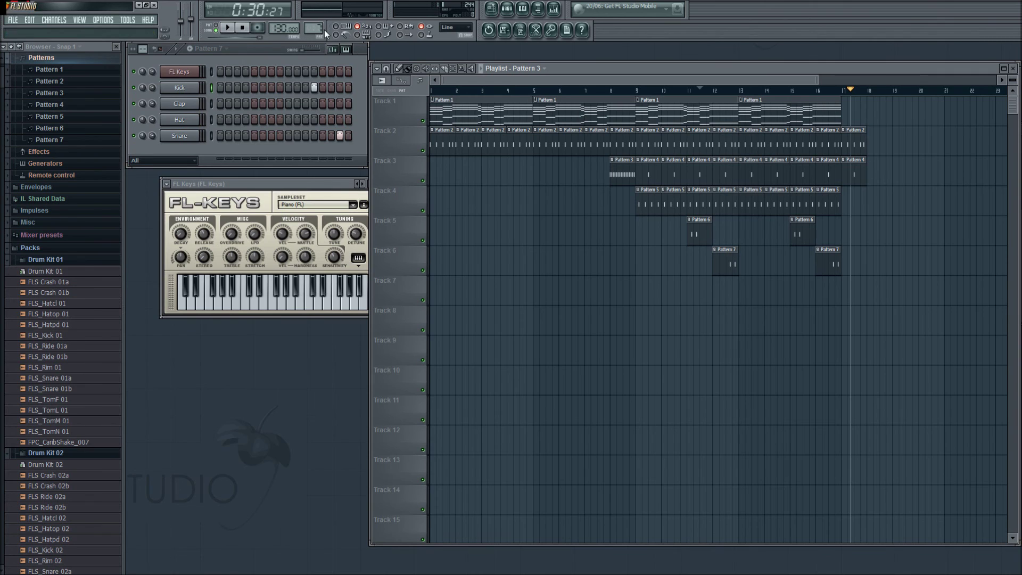
scroll(319, 29, "down", 6)
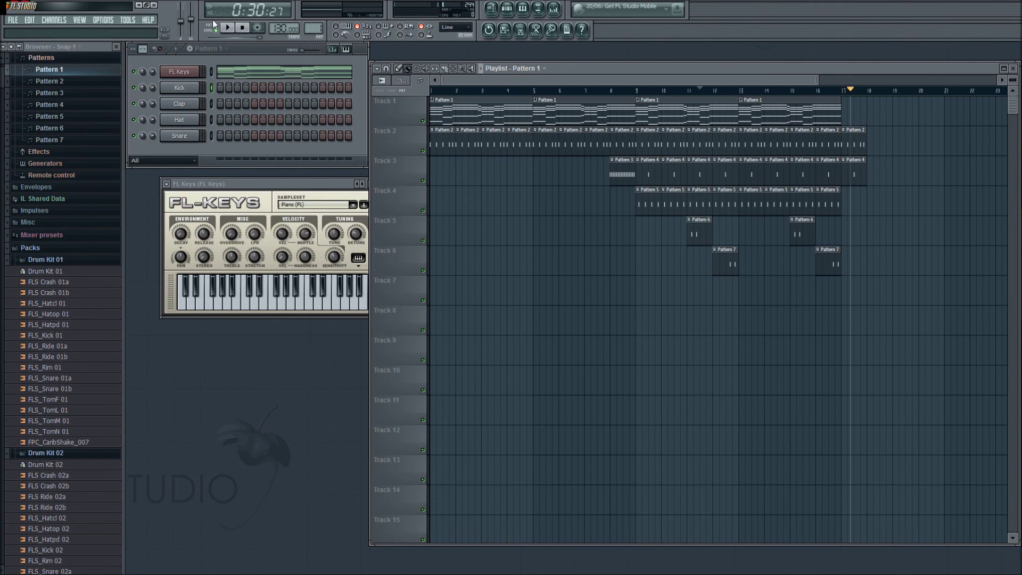
Step: Audition Pattern 1's piano chords and Pattern 2, then switch to Pattern 3 and select the Snare channel
left_click(226, 28)
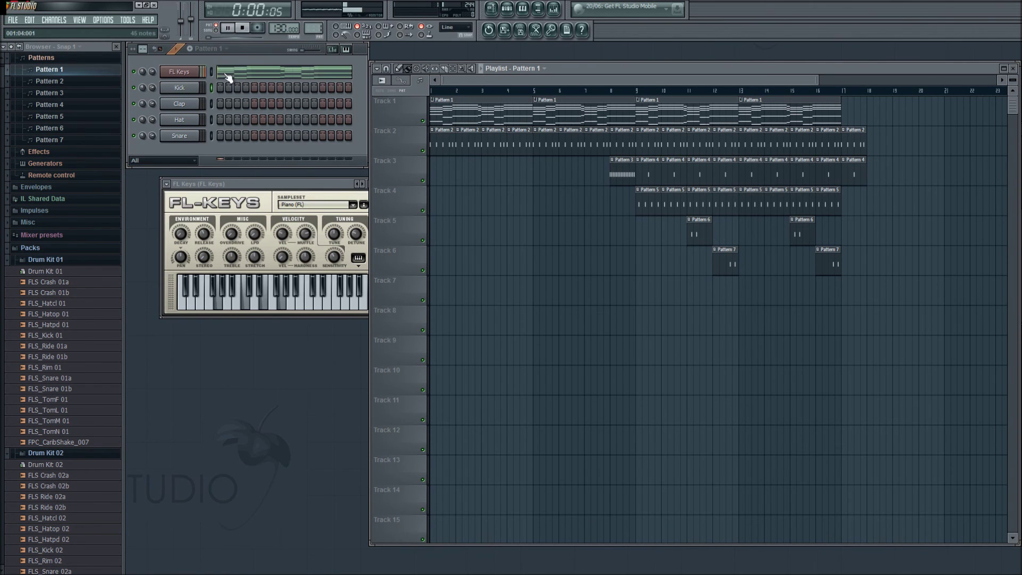
key("space")
scroll(314, 28, "up", 3)
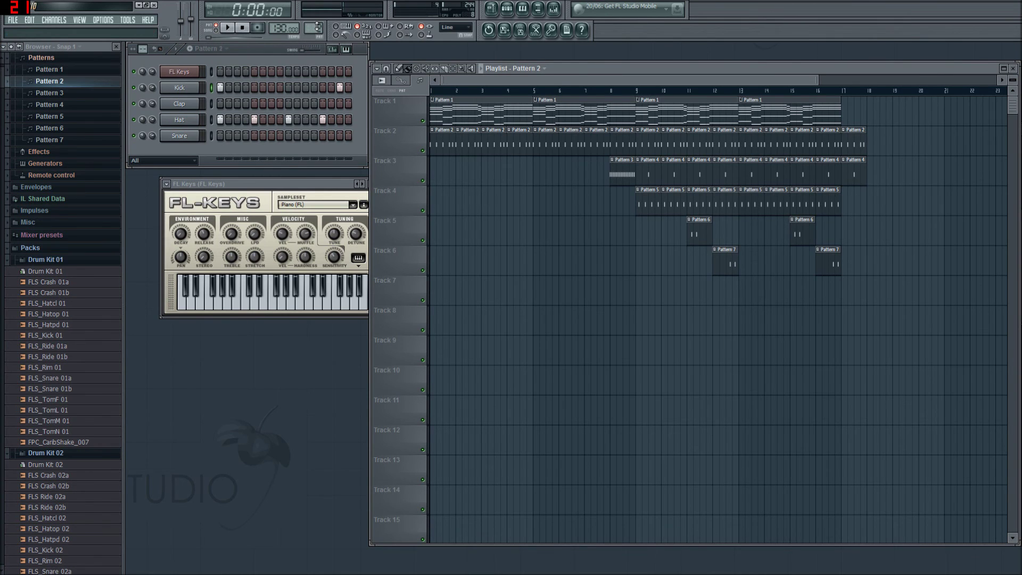
scroll(314, 27, "up", 3)
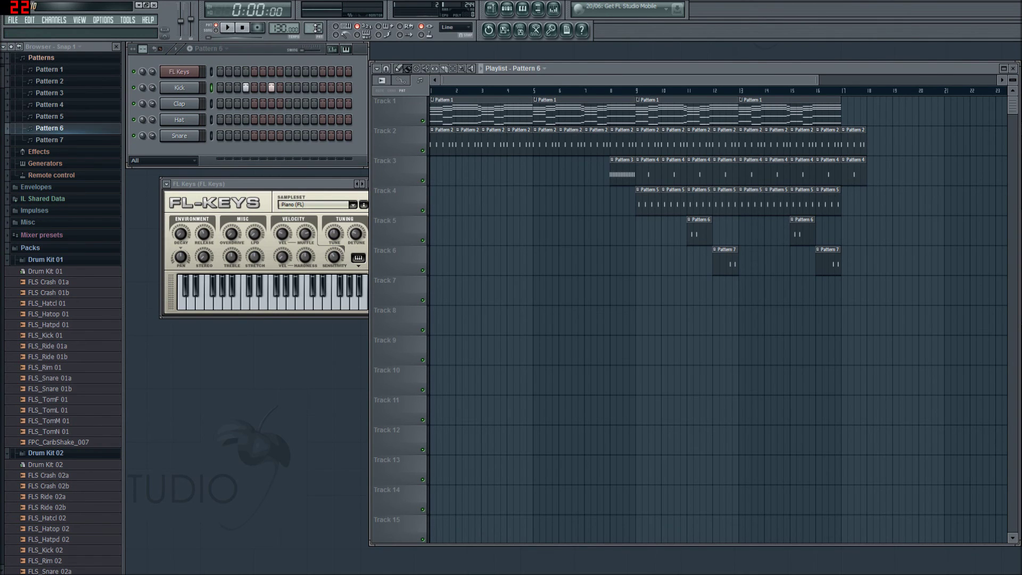
scroll(314, 28, "down", 5)
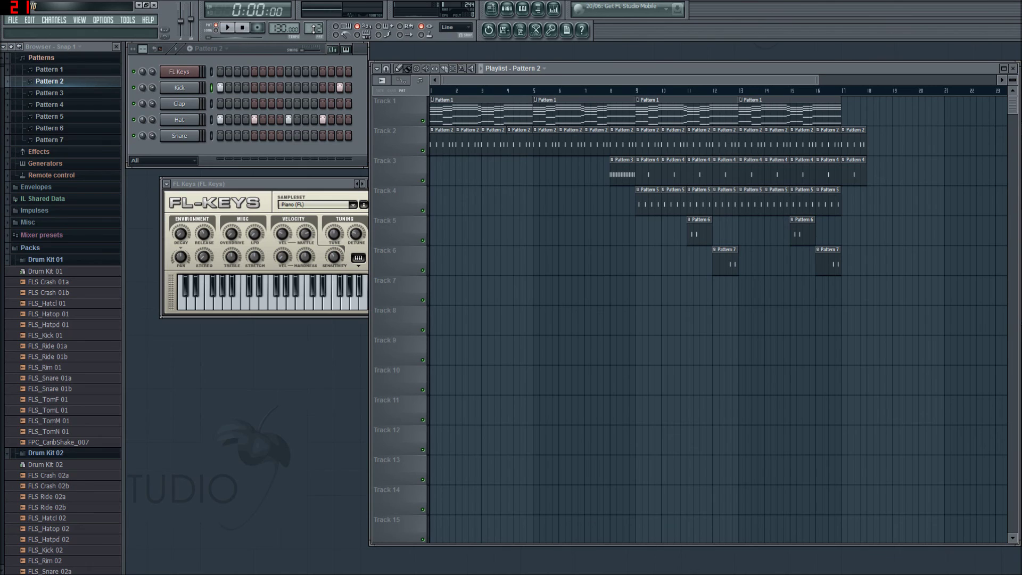
key("space")
scroll(314, 28, "up", 1)
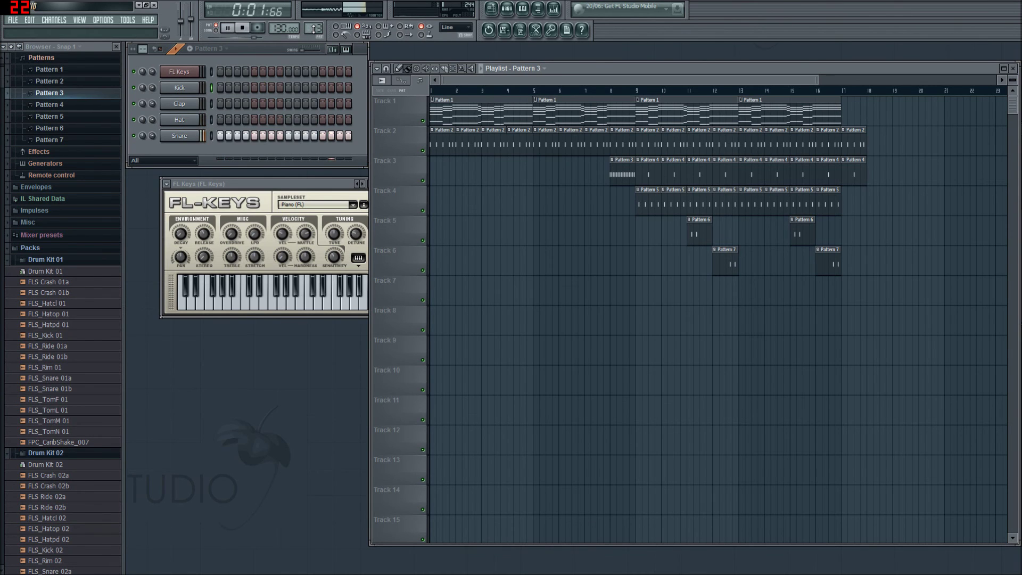
key("space")
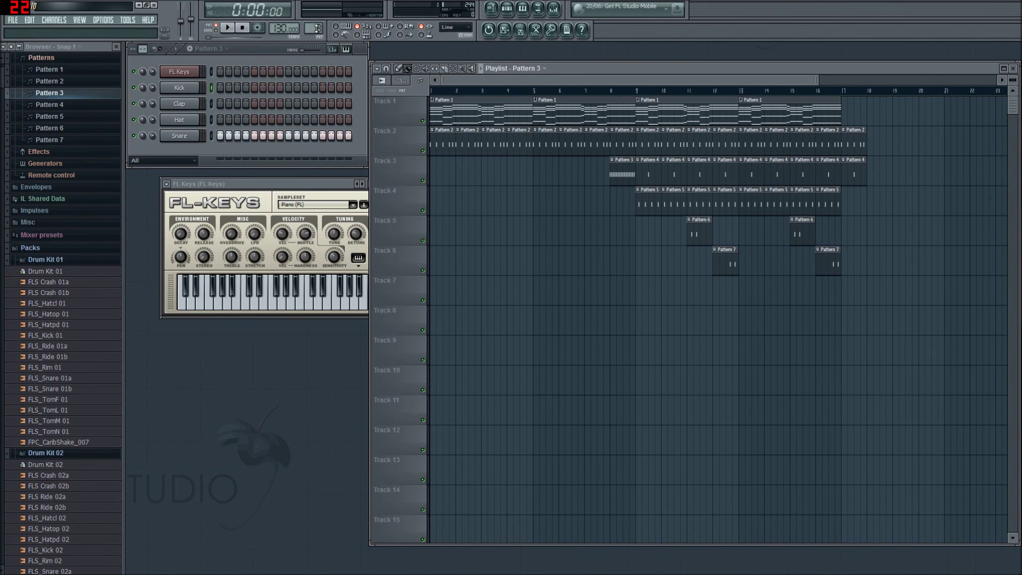
left_click(212, 133)
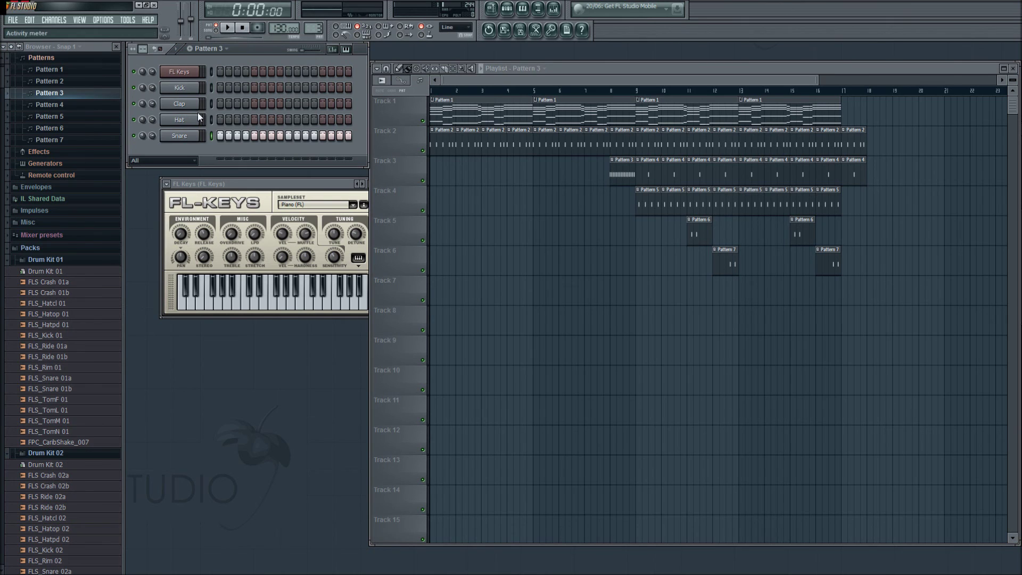
Step: Draw a rising velocity ramp across the Pattern 3 snare steps in the graph editor
left_click(334, 50)
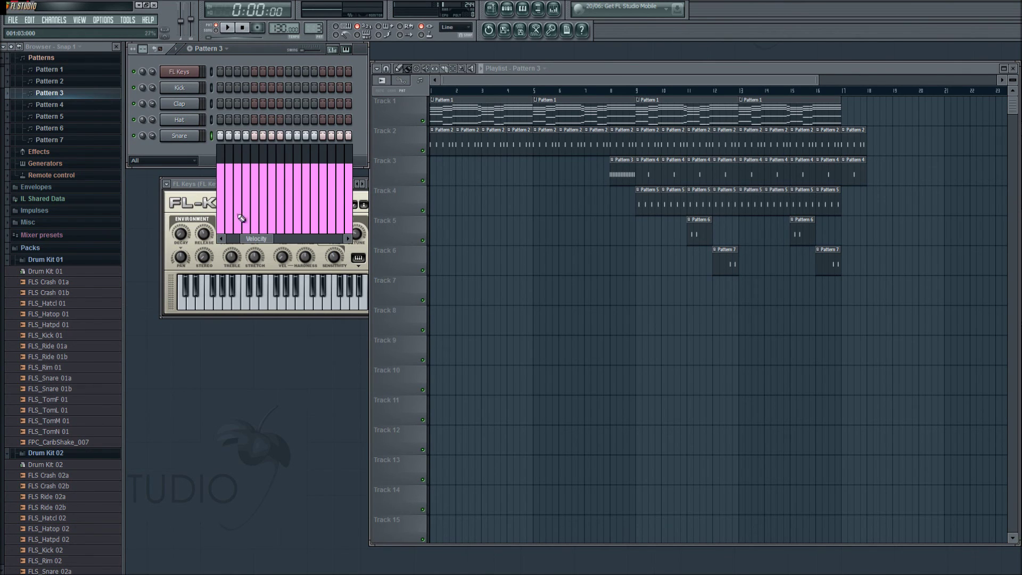
left_click(523, 8)
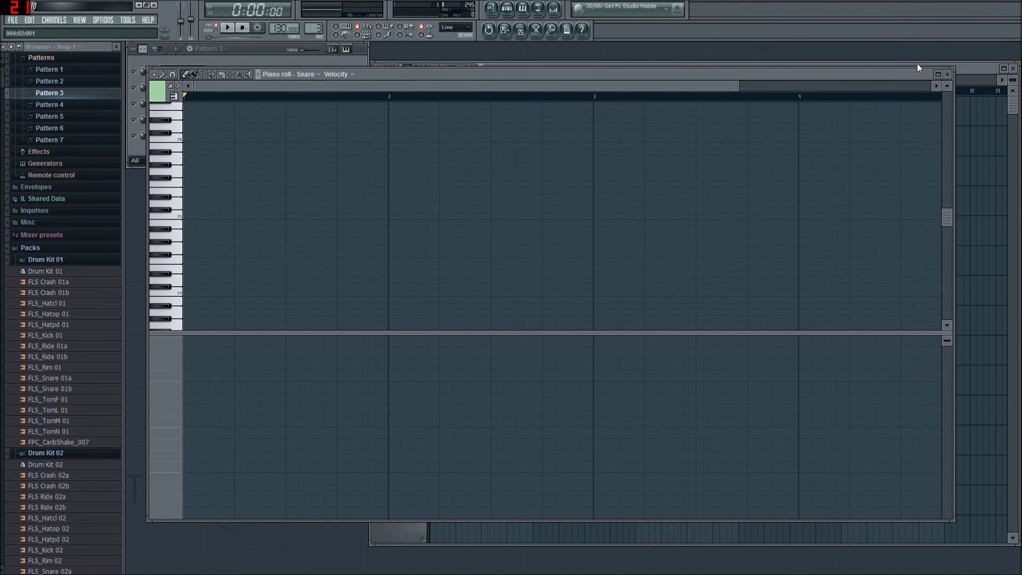
left_click(948, 75)
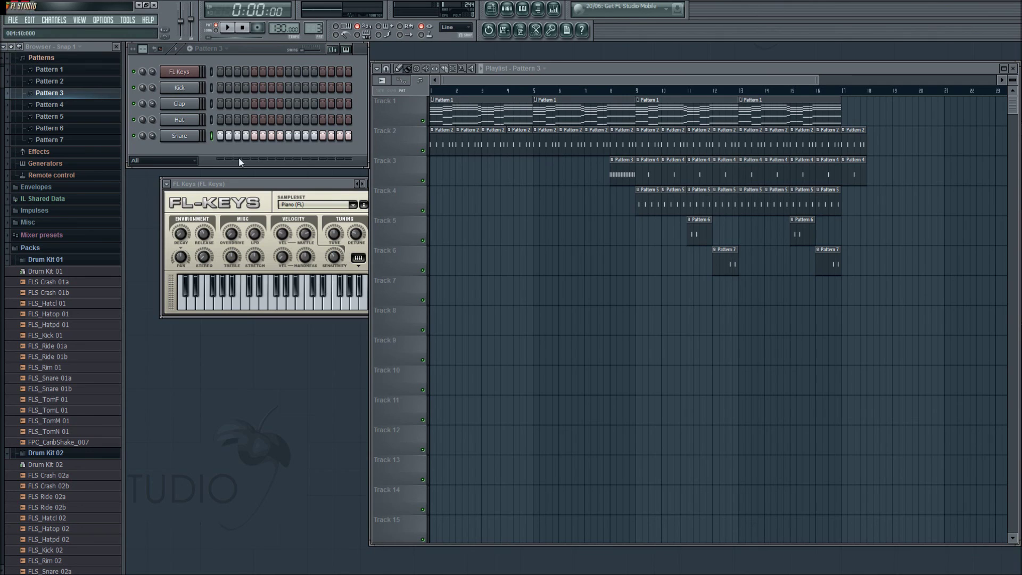
left_click(332, 50)
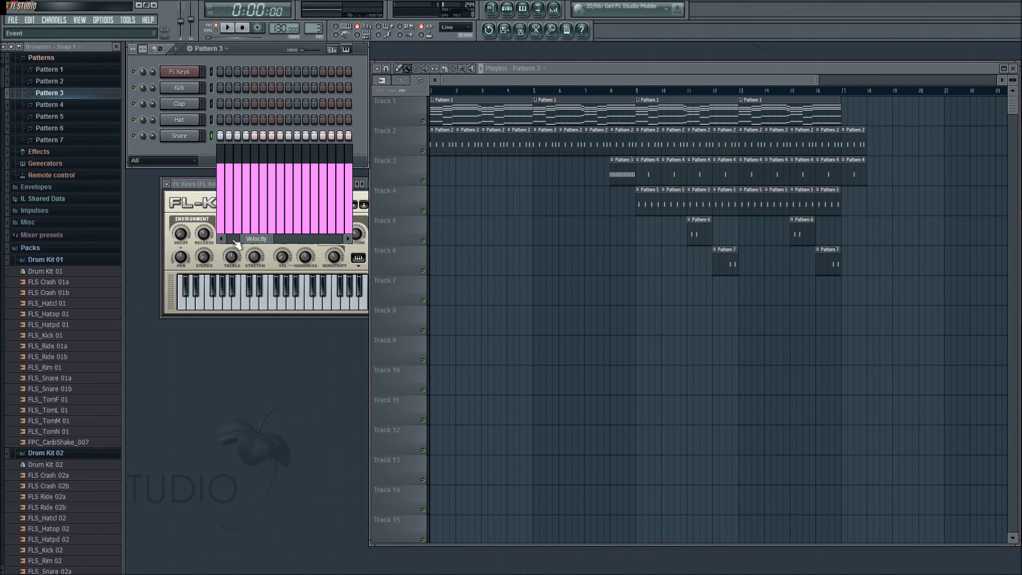
mouse_move(223, 238)
left_mouse_down()
mouse_move(273, 208)
mouse_move(221, 235)
mouse_move(275, 195)
mouse_move(274, 160)
mouse_move(242, 162)
mouse_move(328, 177)
mouse_move(287, 180)
mouse_move(353, 167)
left_mouse_up()
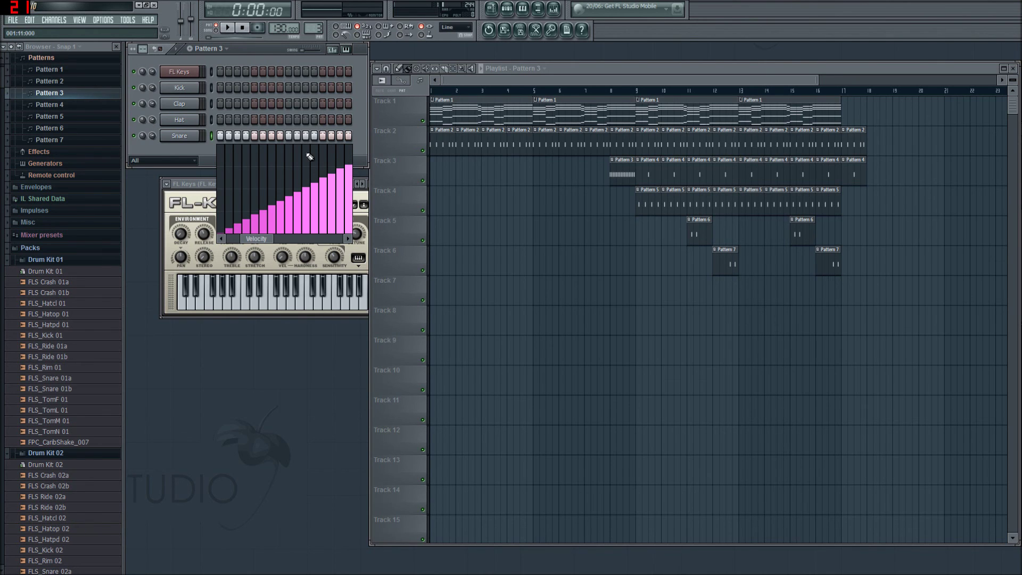
Step: Audition the snare build-up, then play the song from around bar 5
key("space")
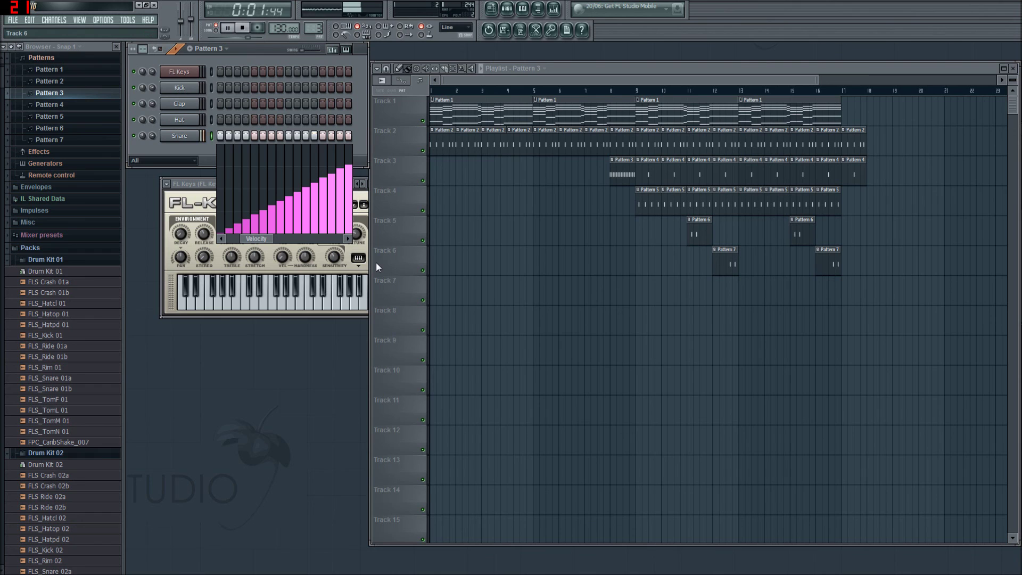
key("space")
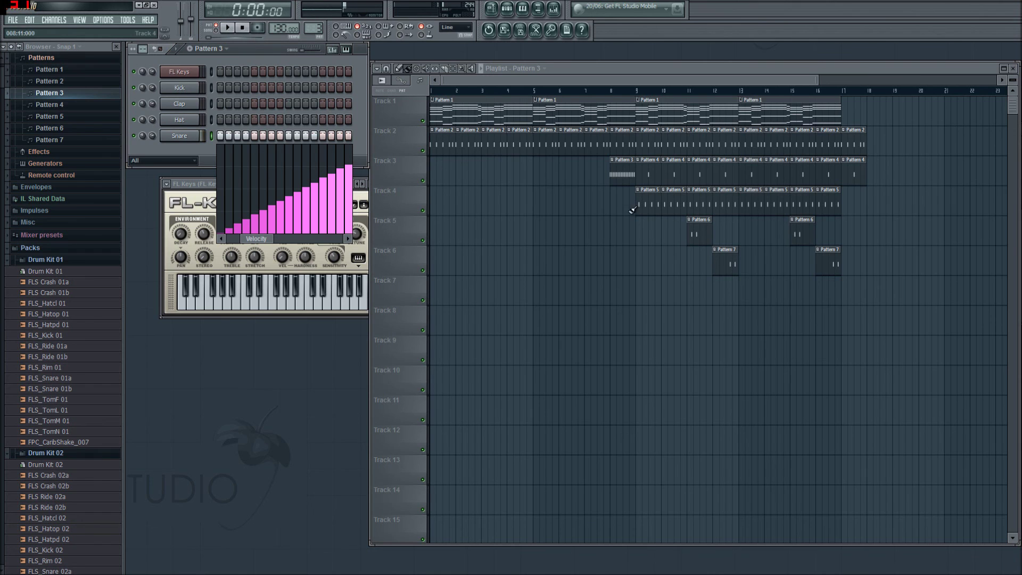
left_click(529, 91)
key("space")
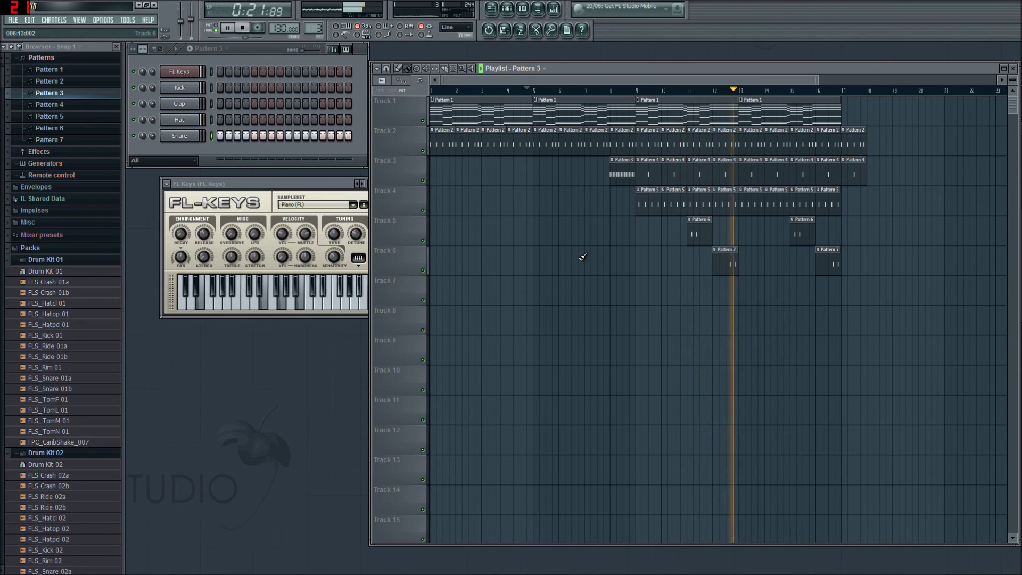
Step: Stop playback and switch to the FL STUDIO TUTORIAL.txt notes in Notepad
key("space")
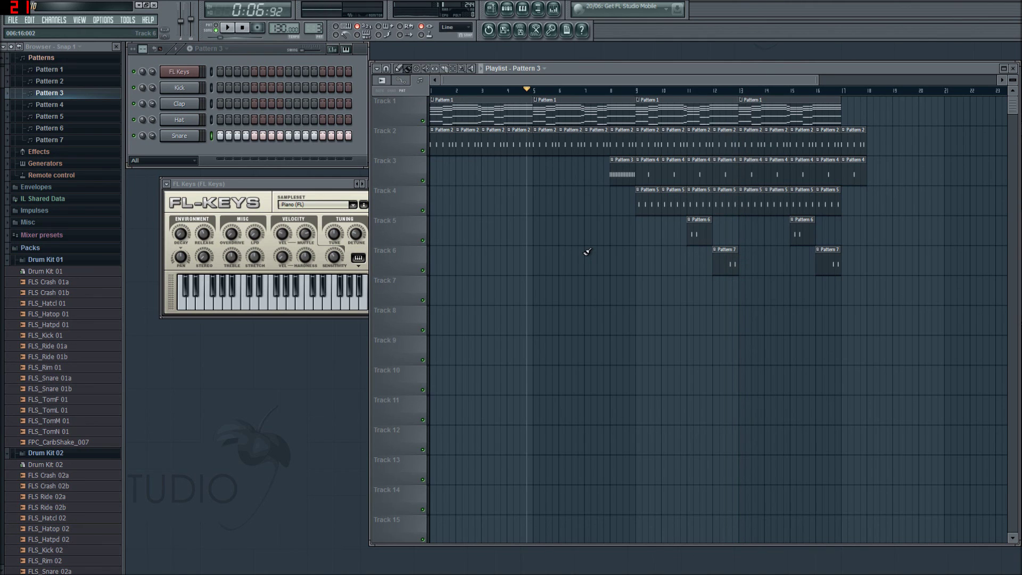
key("alt+Tab")
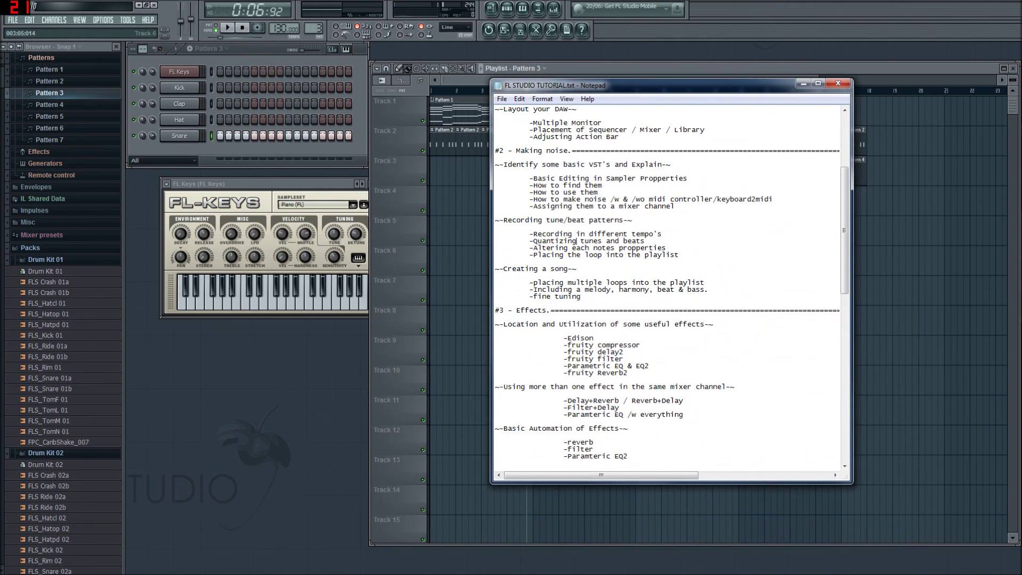
Step: Highlight the Recording patterns and placing multiple loops lines, moving the notes window aside
key("shift+Up")
key("shift+Up")
key("shift+Up")
key("shift+Up")
key("shift+Up")
key("shift+Up")
key("shift+Up")
key("shift+Up")
key("shift+Up")
key("shift+Up")
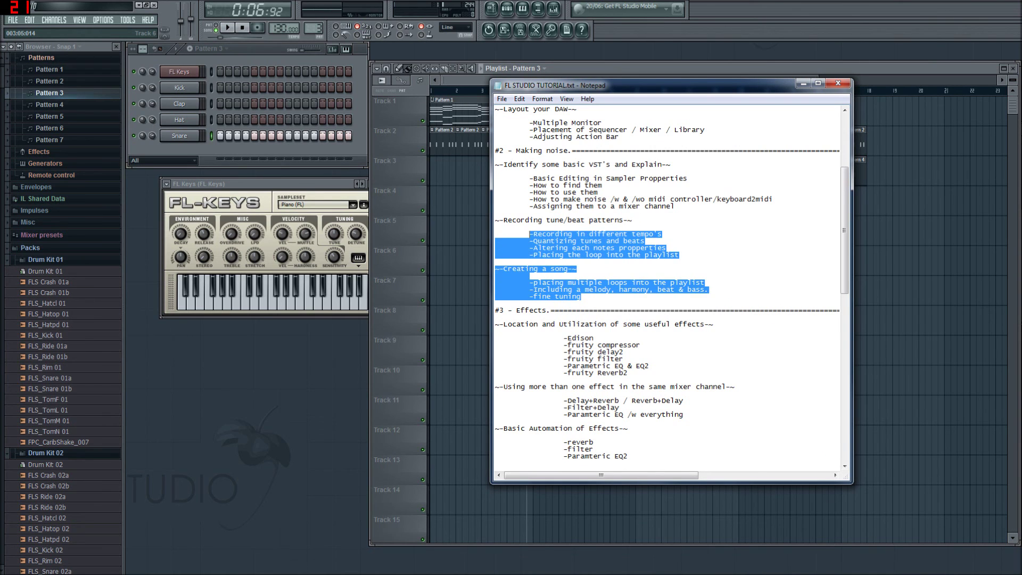
key("shift+Down")
key("shift+Down")
key("shift+Down")
key("shift+Down")
key("shift+Down")
key("shift+Down")
key("shift+Down")
key("shift+Down")
key("shift+Down")
key("shift+Down")
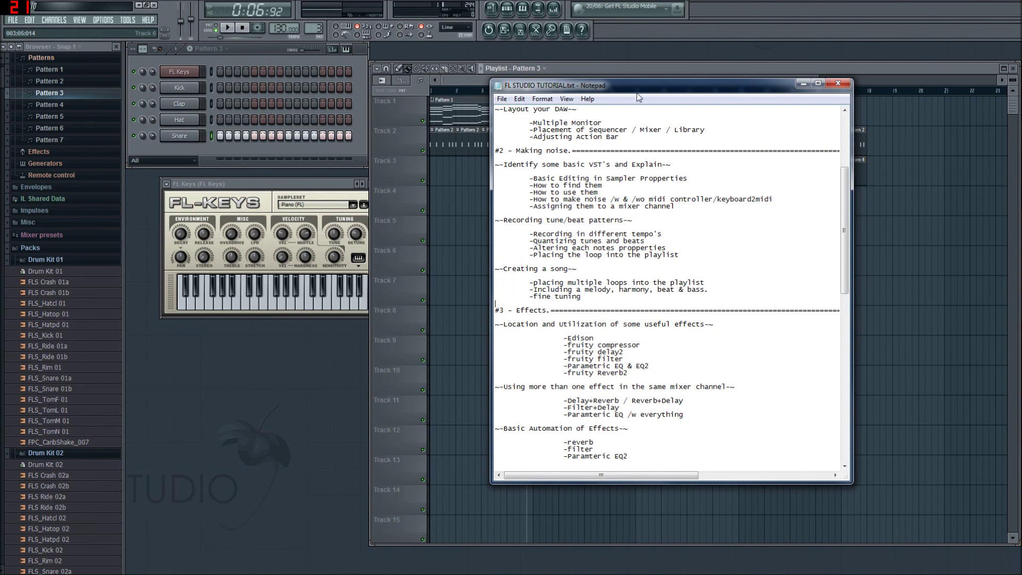
left_click_drag(637, 93, 691, 121)
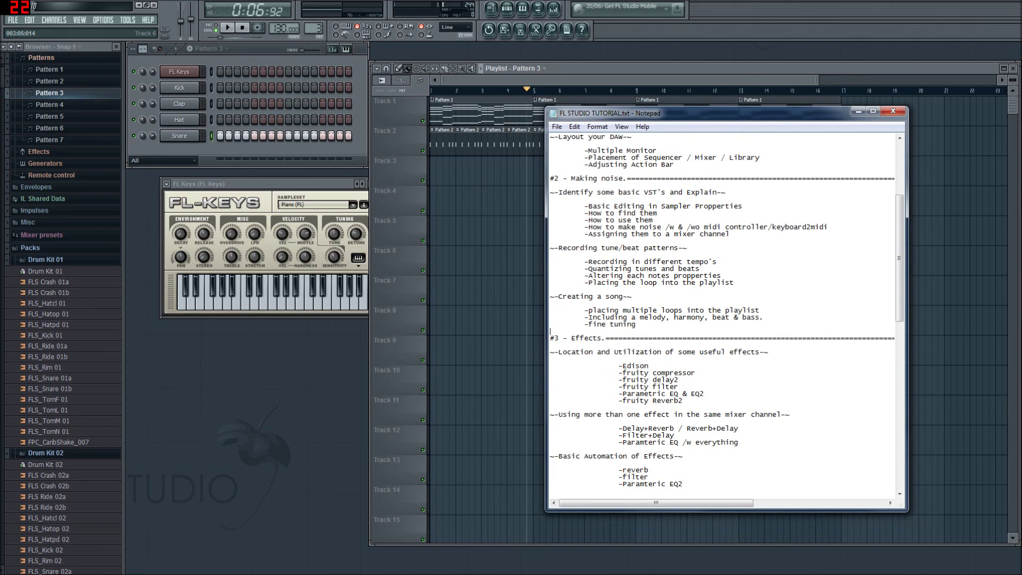
left_click_drag(592, 310, 759, 311)
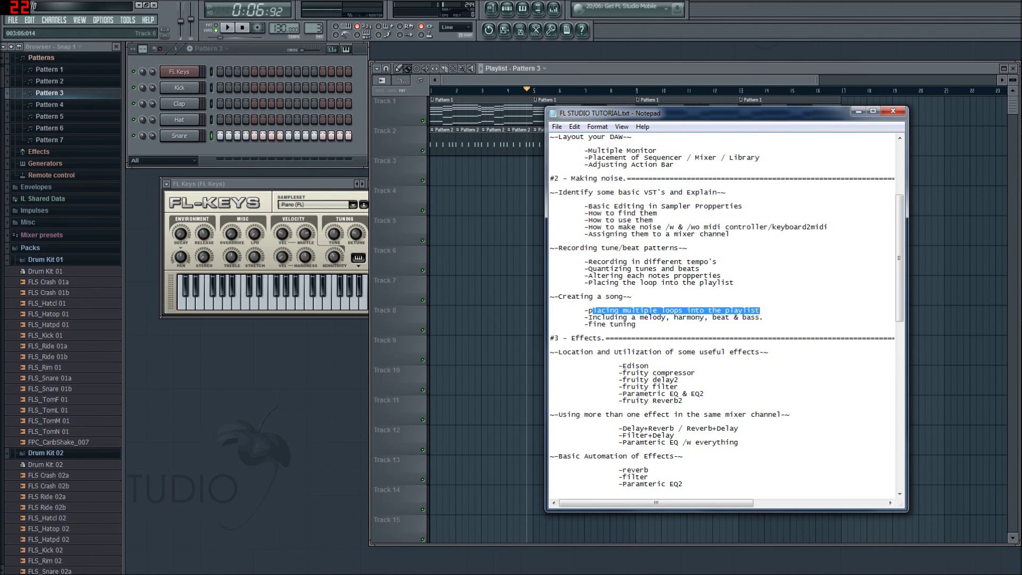
left_click(625, 318)
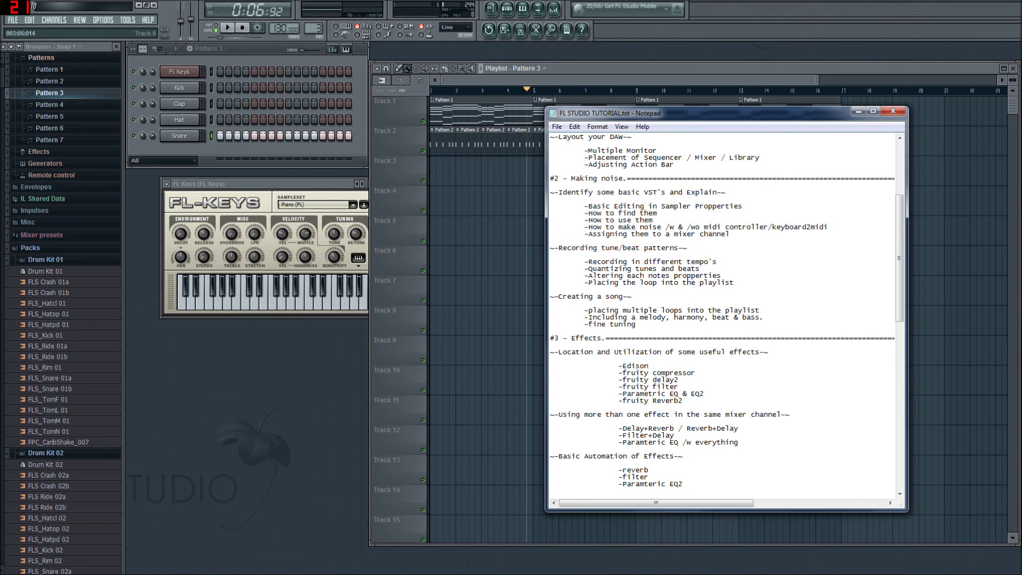
Step: Highlight the fine tuning item, move the notes down-left, and close FL Studio's velocity graph
left_click_drag(637, 324, 589, 324)
left_click_drag(764, 118, 727, 242)
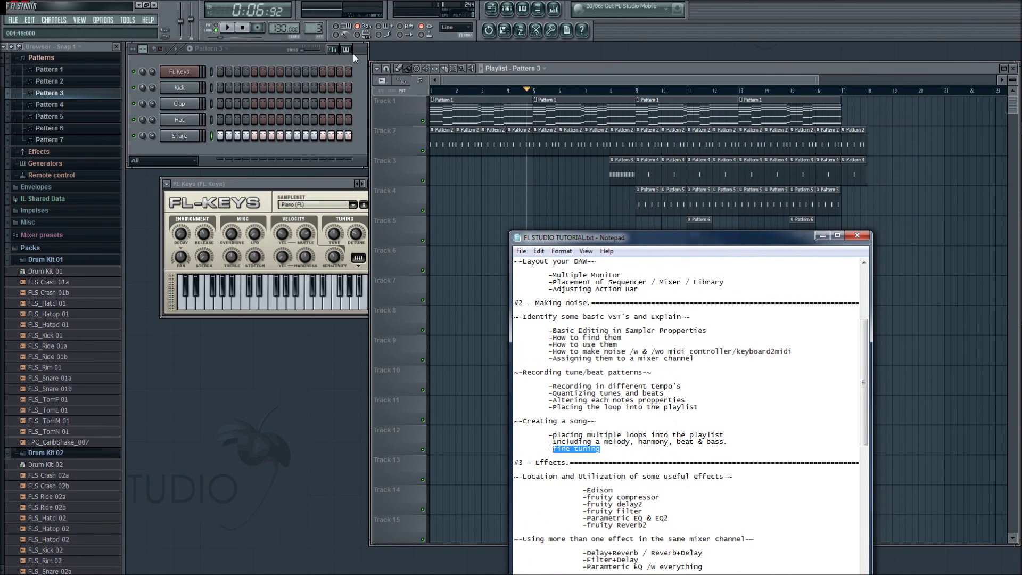
left_click(332, 50)
left_click(333, 50)
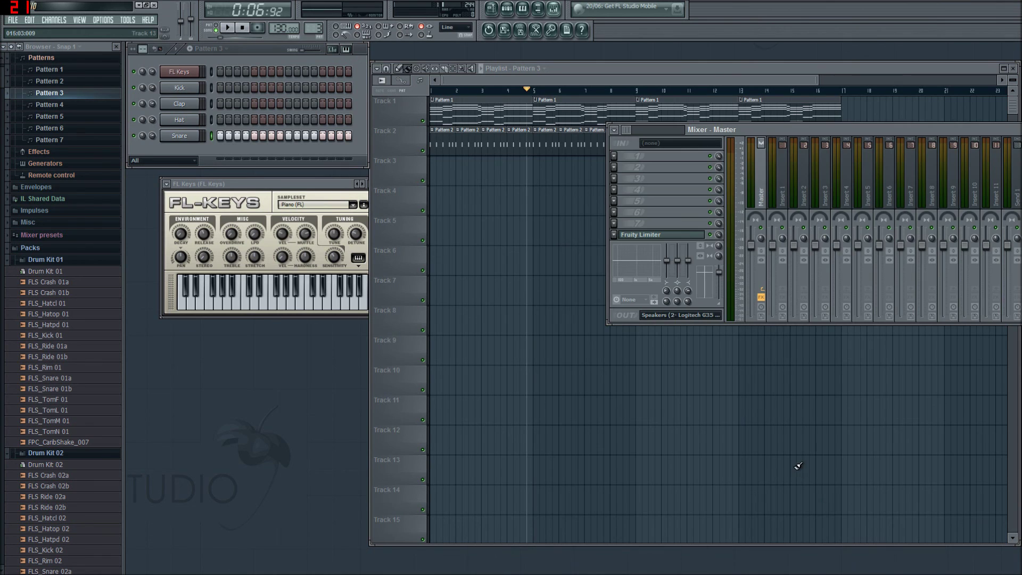
Step: Open the Master mixer, then bring the tutorial notes to the front and clear the highlight
key("F9")
key("super")
left_click(475, 565)
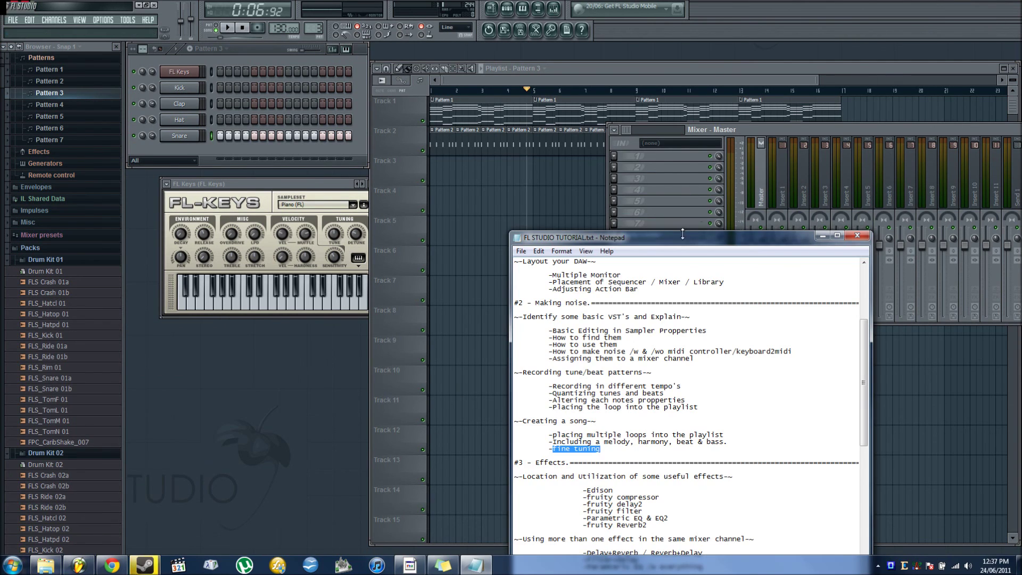
left_click_drag(687, 240, 499, 67)
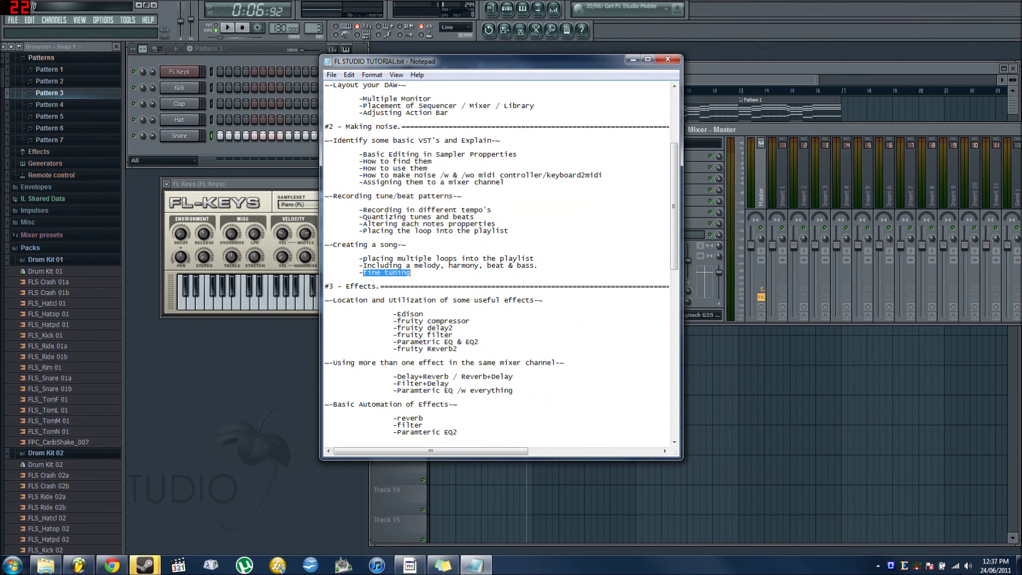
left_click(410, 273)
left_click_drag(482, 59, 496, 102)
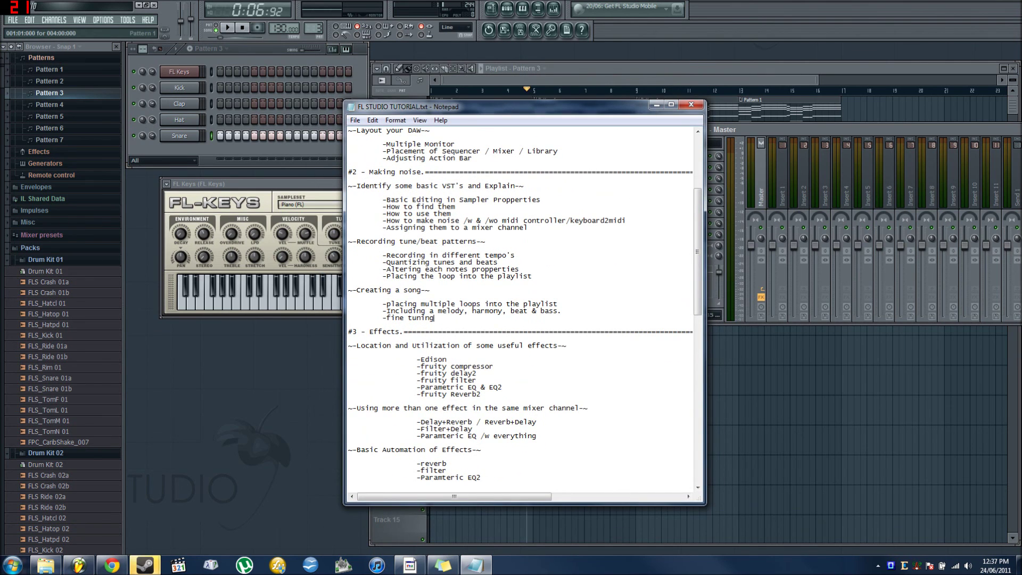
Step: Scroll the notes to the Effects section and highlight 'Location and Utilization of some useful effects'
scroll(522, 307, "down", 5)
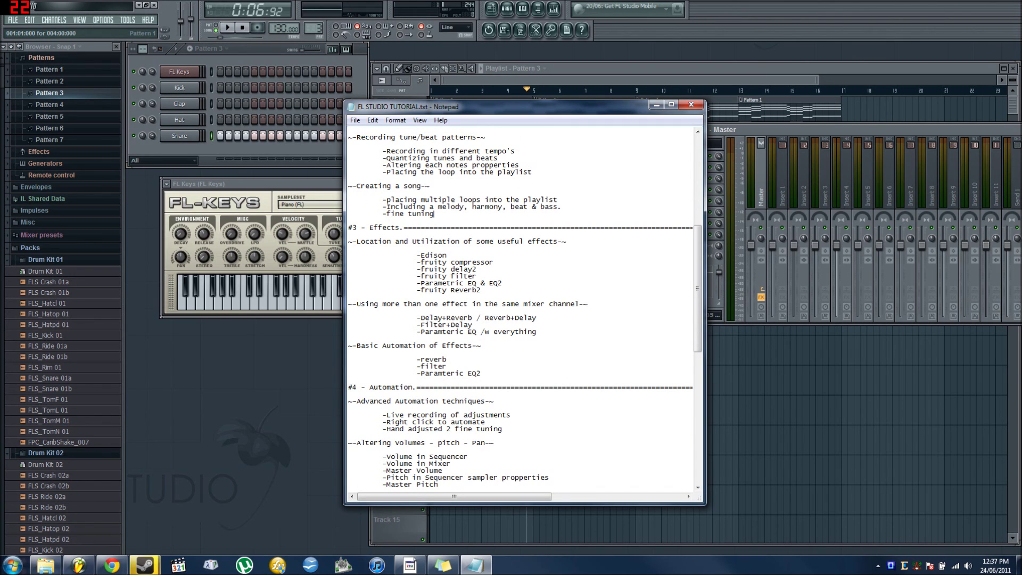
key("ctrl+shift+Right")
key("ctrl+shift+Right")
key("ctrl+shift+Right")
key("ctrl+shift+Right")
key("ctrl+shift+Right")
key("ctrl+shift+Right")
key("ctrl+shift+Right")
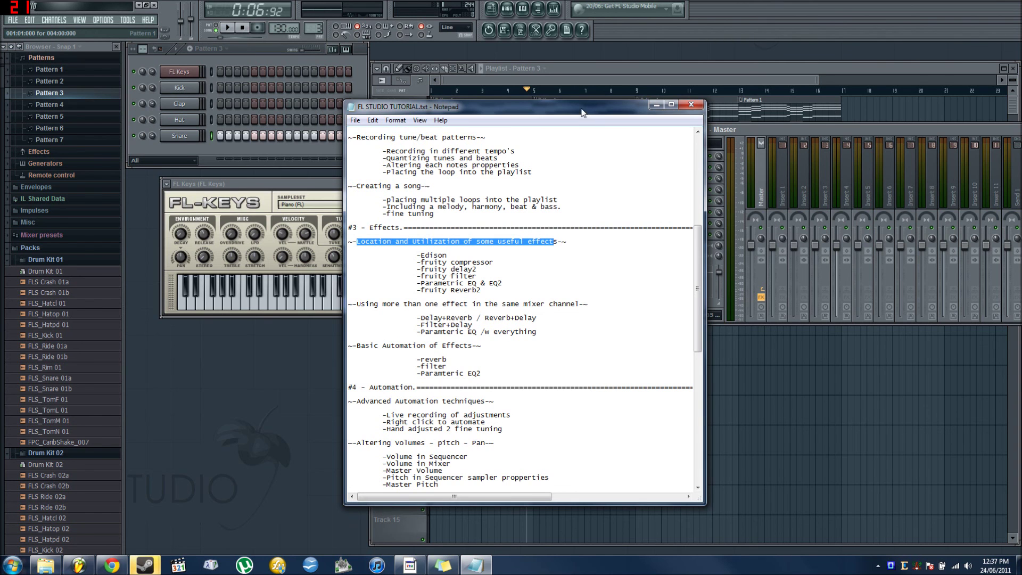
left_click_drag(582, 112, 486, 79)
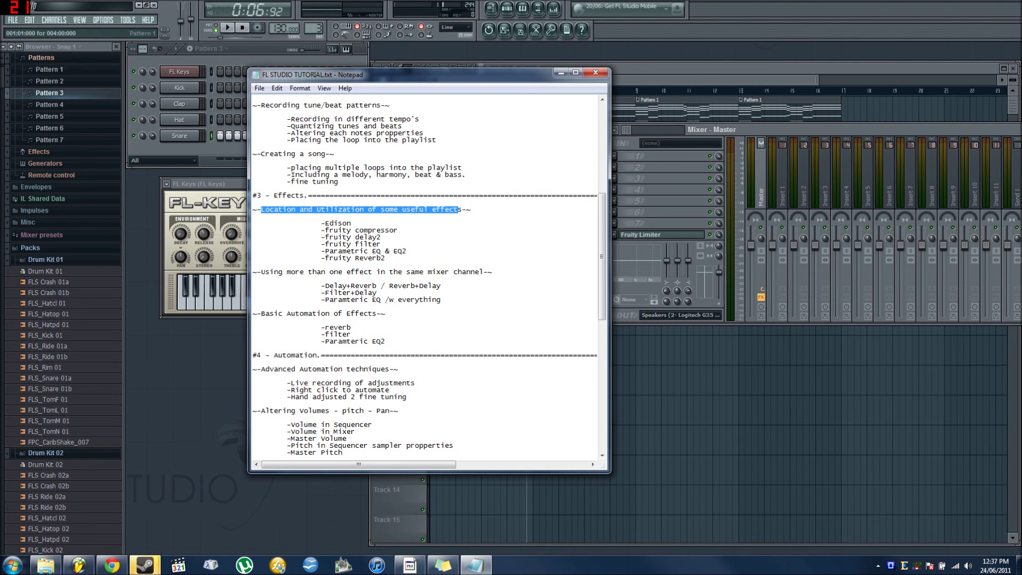
mouse_move(410, 80)
left_mouse_down()
mouse_move(450, 101)
mouse_move(527, 208)
mouse_move(499, 222)
mouse_move(545, 160)
mouse_move(409, 103)
mouse_move(410, 77)
left_mouse_up()
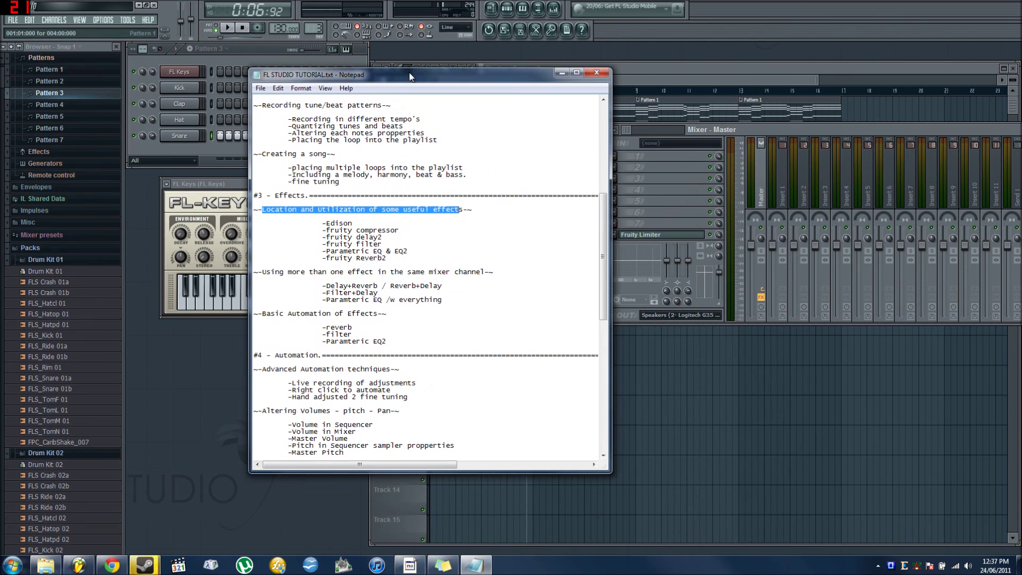